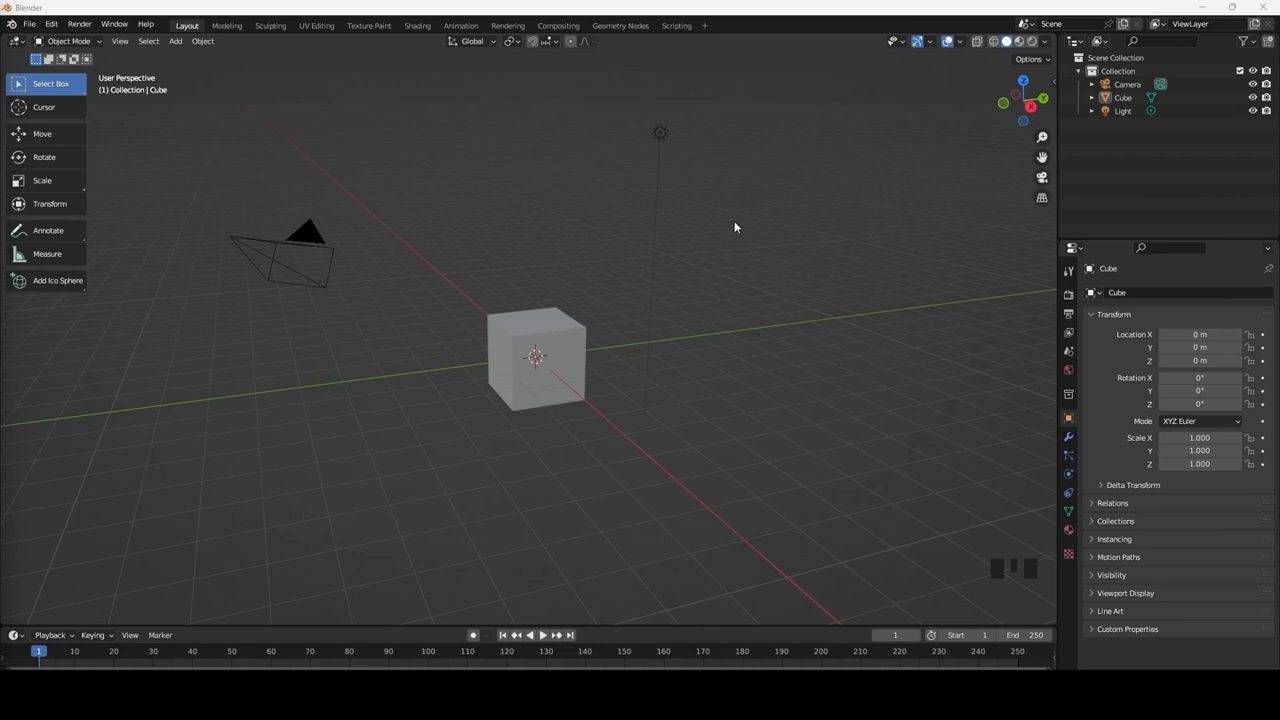
# Open the preferences to examine the keymap settings, including the spacebar action, and close them again
pyautogui.click(52, 25)
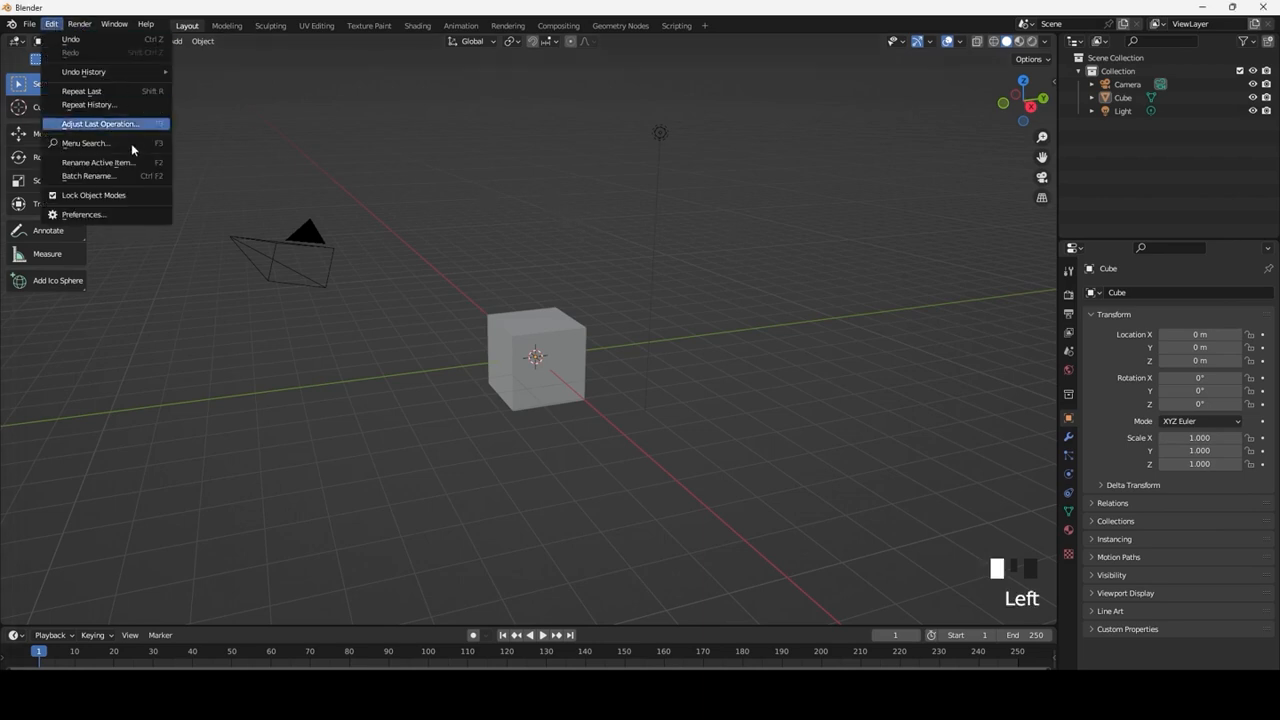
pyautogui.click(114, 215)
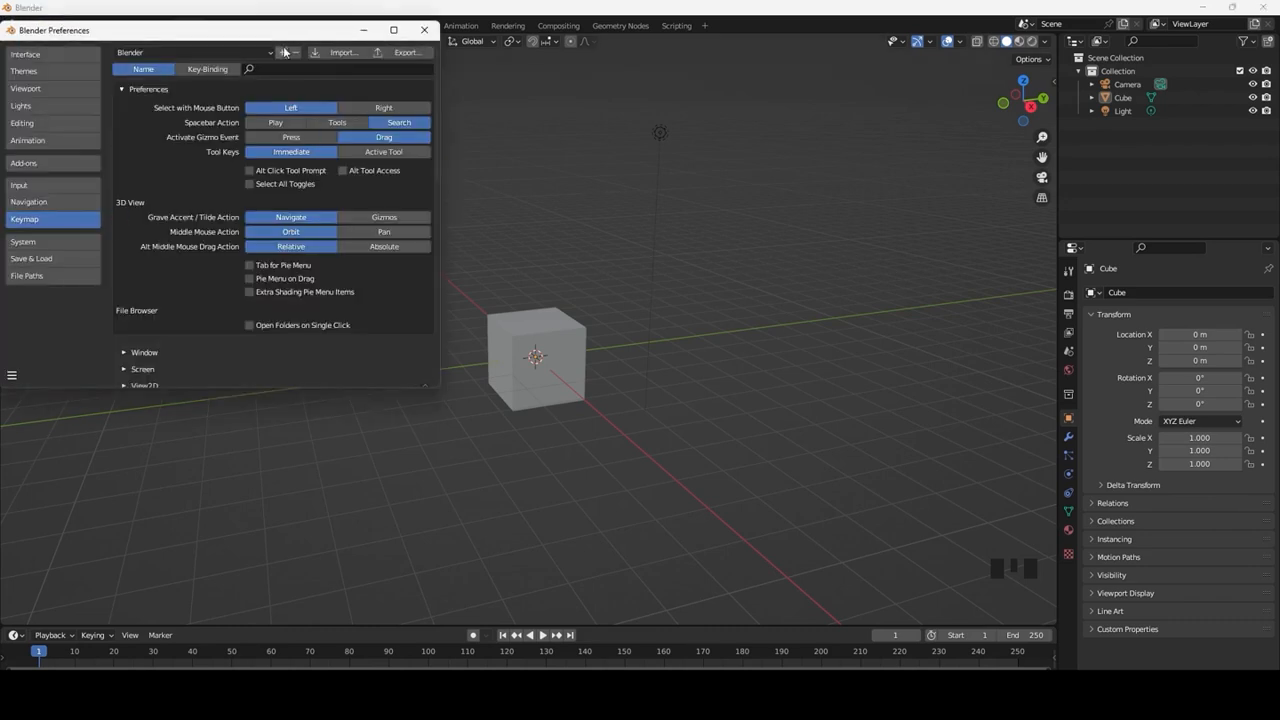
pyautogui.moveTo(276, 34); pyautogui.dragTo(551, 62)
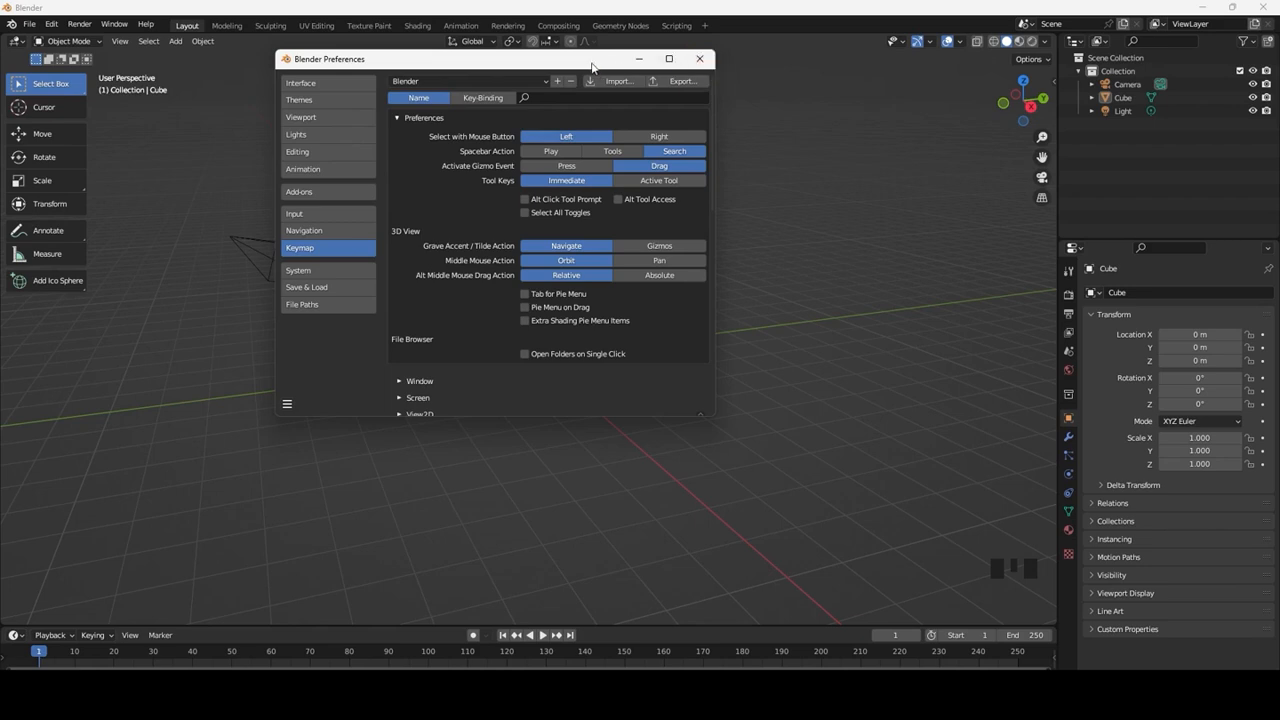
pyautogui.moveTo(592, 67); pyautogui.dragTo(594, 75)
pyautogui.click(702, 66)
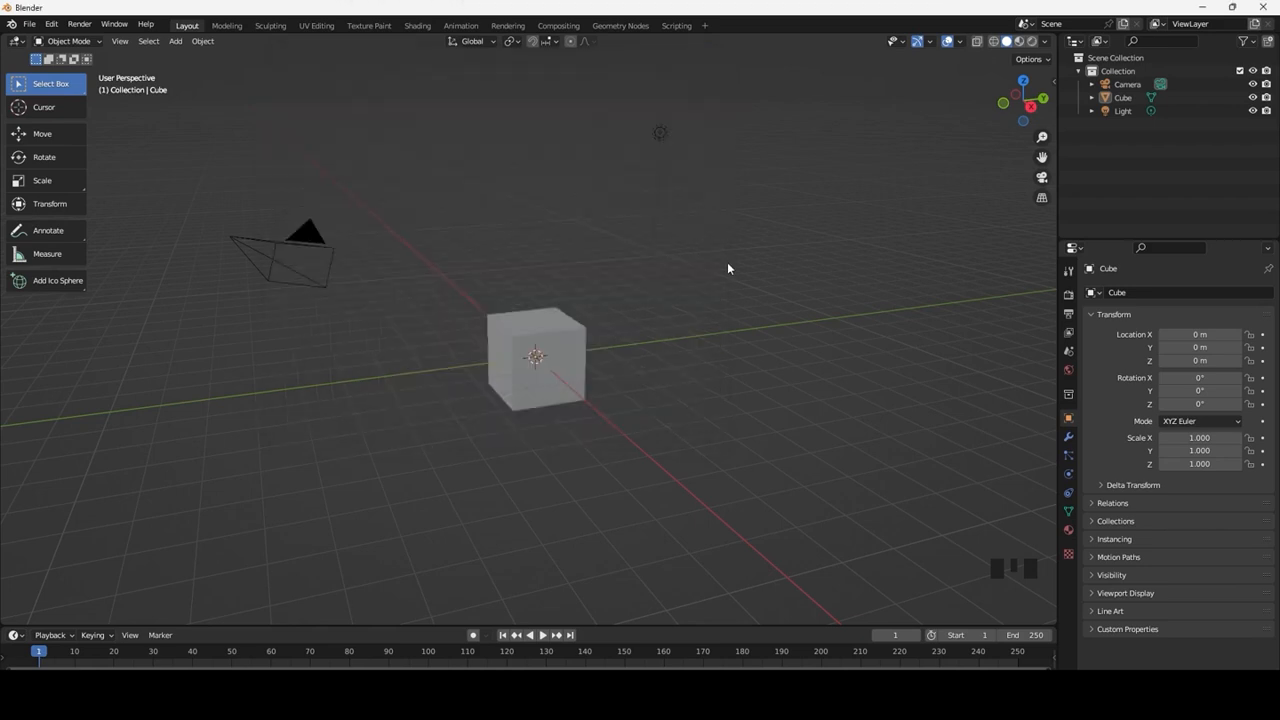
# Bring up the operator search over the 3D viewport and dismiss it without running anything
pyautogui.press('Left')
pyautogui.click(730, 405)
pyautogui.press('space')
pyautogui.press('space')
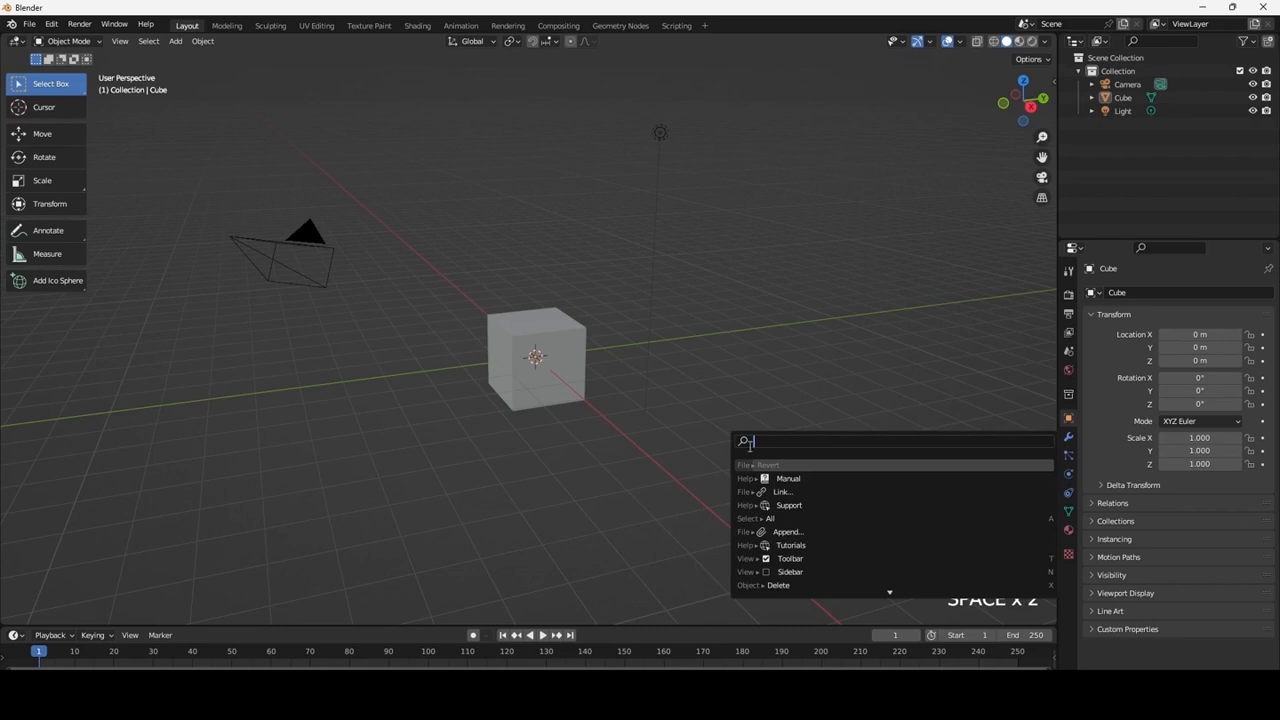
pyautogui.press('space')
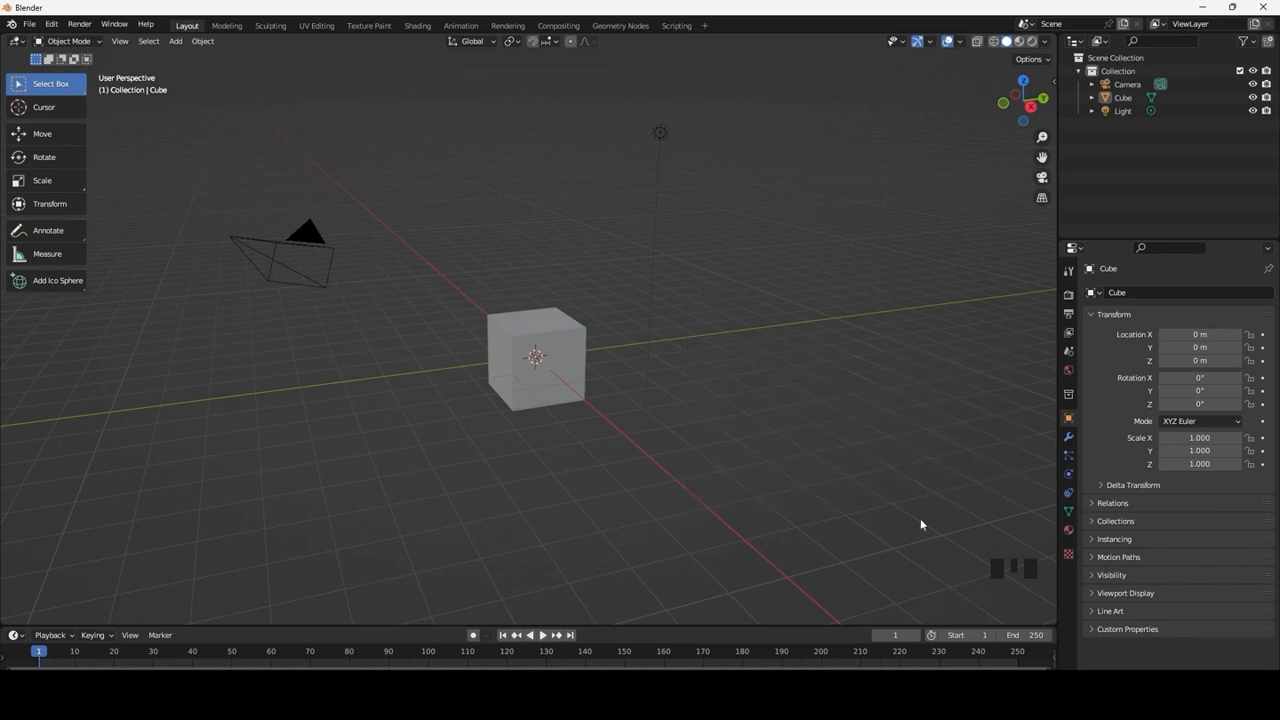
pyautogui.press('space')
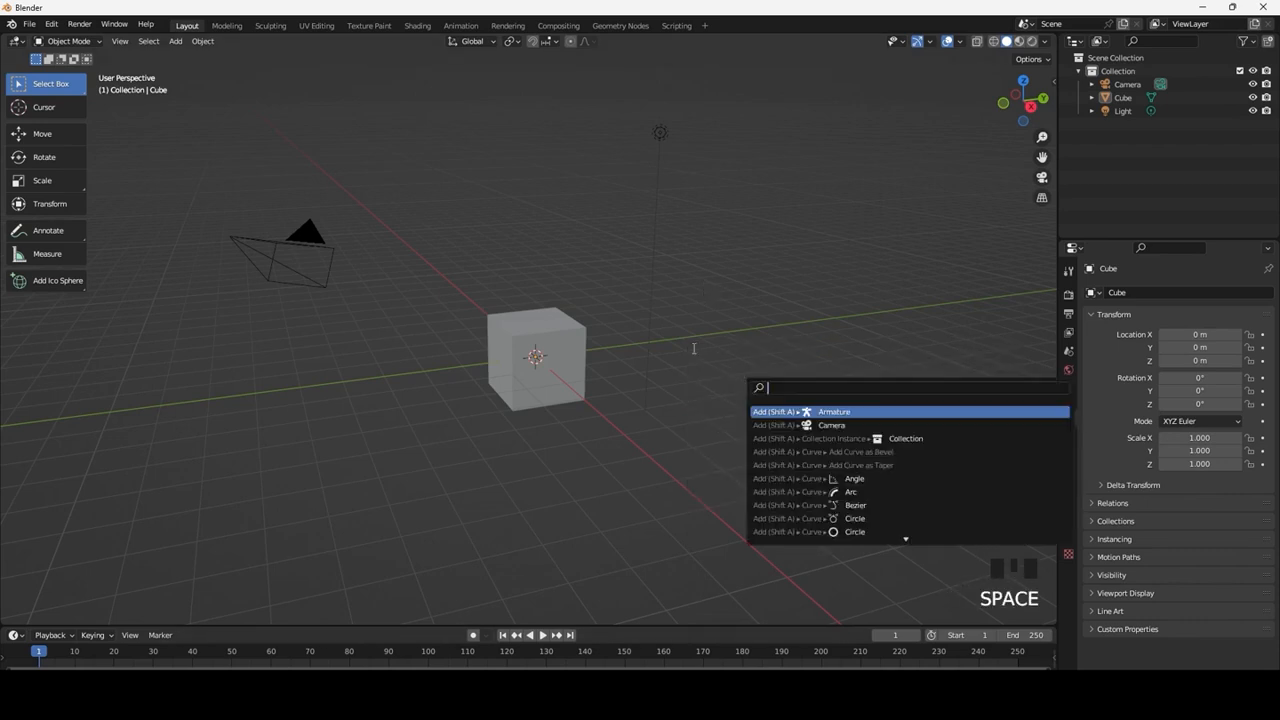
pyautogui.rightClick(580, 392)
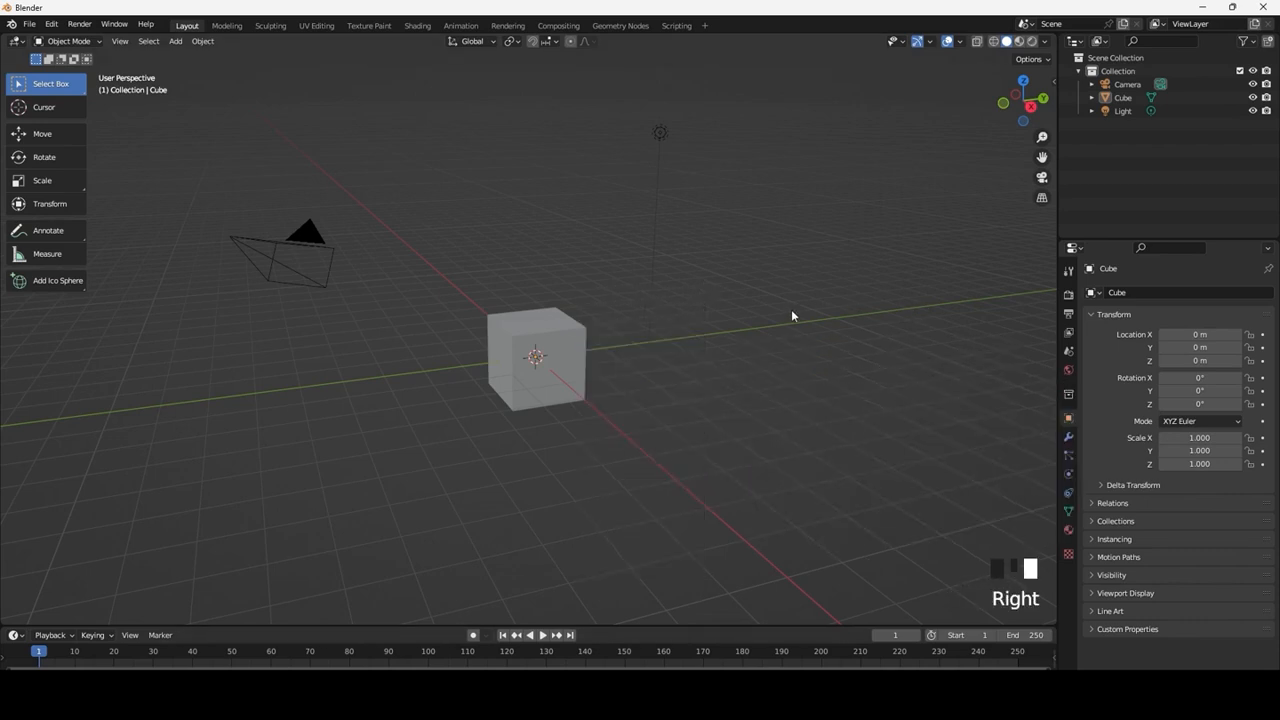
# Examine the cube, camera and light from several angles and distances by orbiting, panning and zooming around the scene
pyautogui.moveTo(789, 317); pyautogui.dragTo(1077, 654, button='middle')
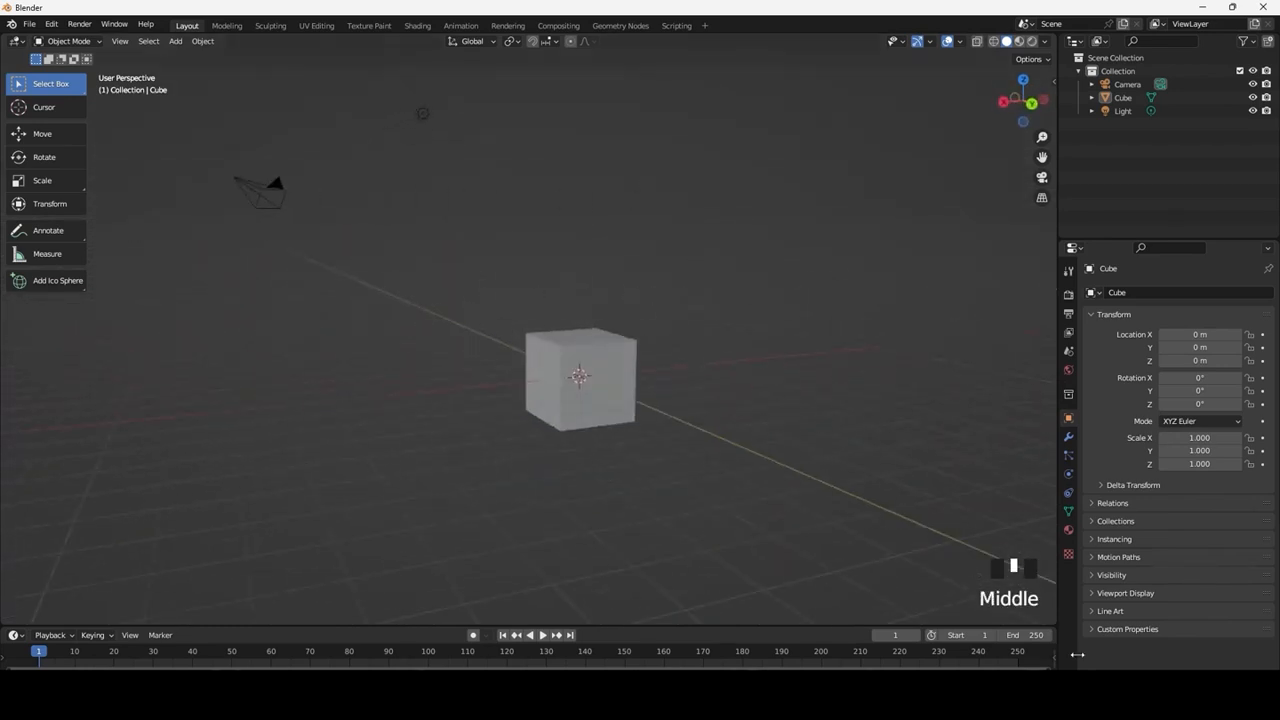
pyautogui.moveTo(612, 338); pyautogui.dragTo(451, 351, button='middle')
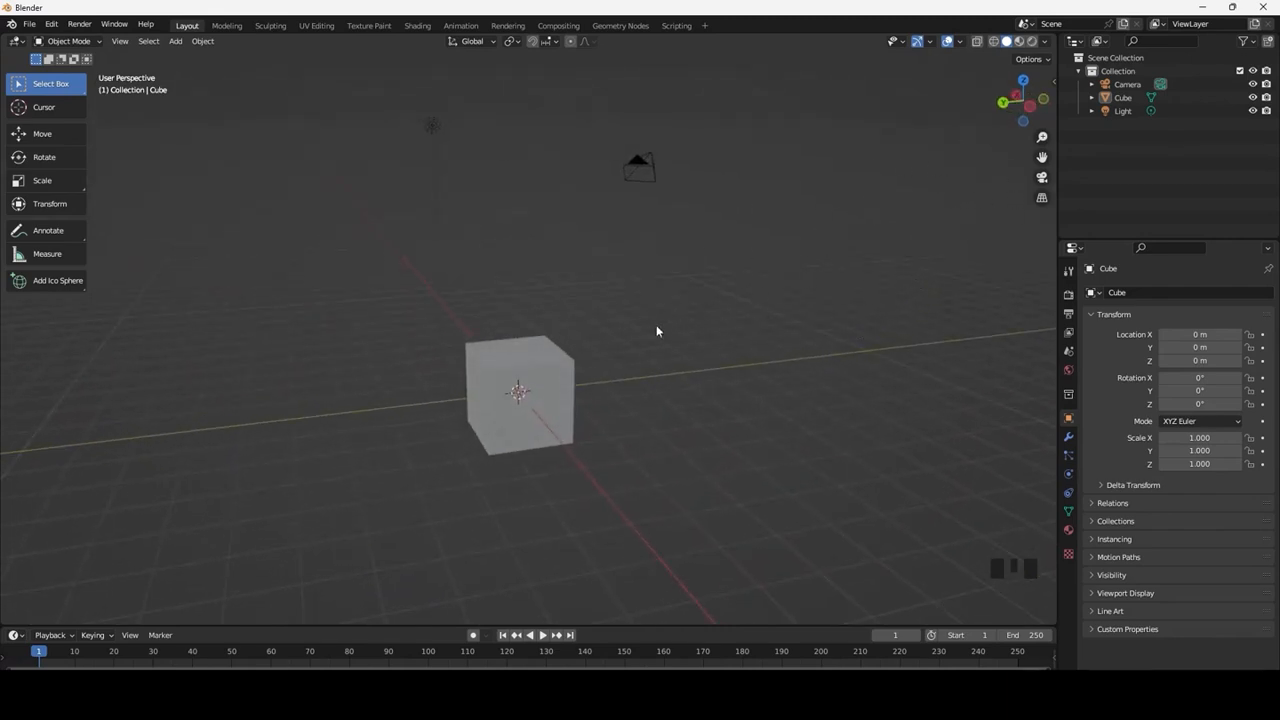
pyautogui.moveTo(657, 329); pyautogui.dragTo(634, 314, button='middle')
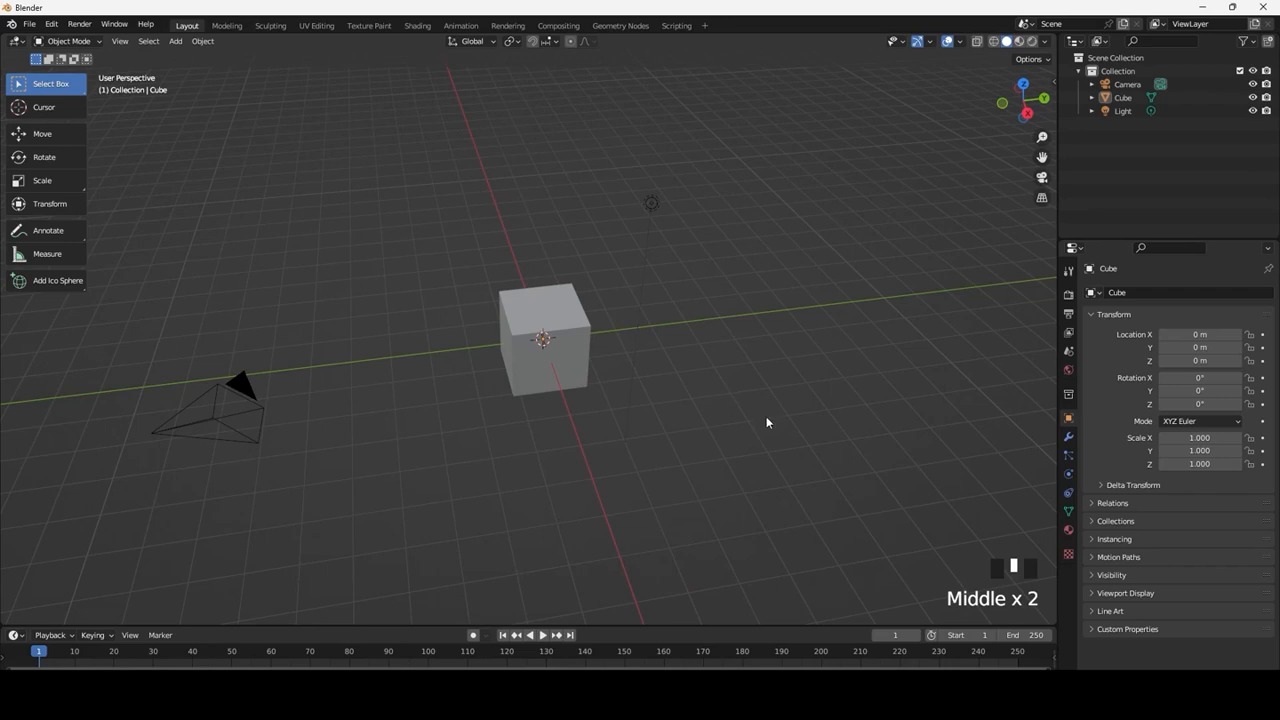
pyautogui.moveTo(738, 372); pyautogui.dragTo(724, 302, button='middle')
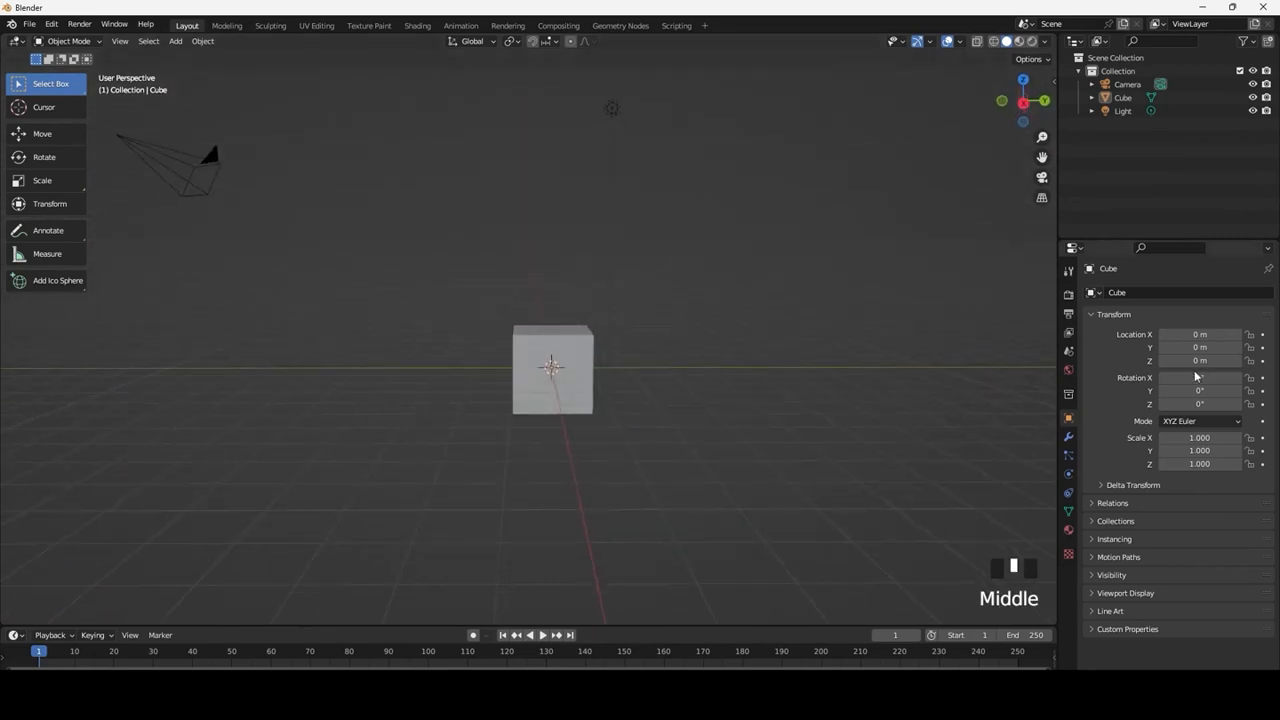
pyautogui.keyDown('shift'); pyautogui.moveTo(655, 354); pyautogui.dragTo(608, 350, button='middle'); pyautogui.keyUp('shift')
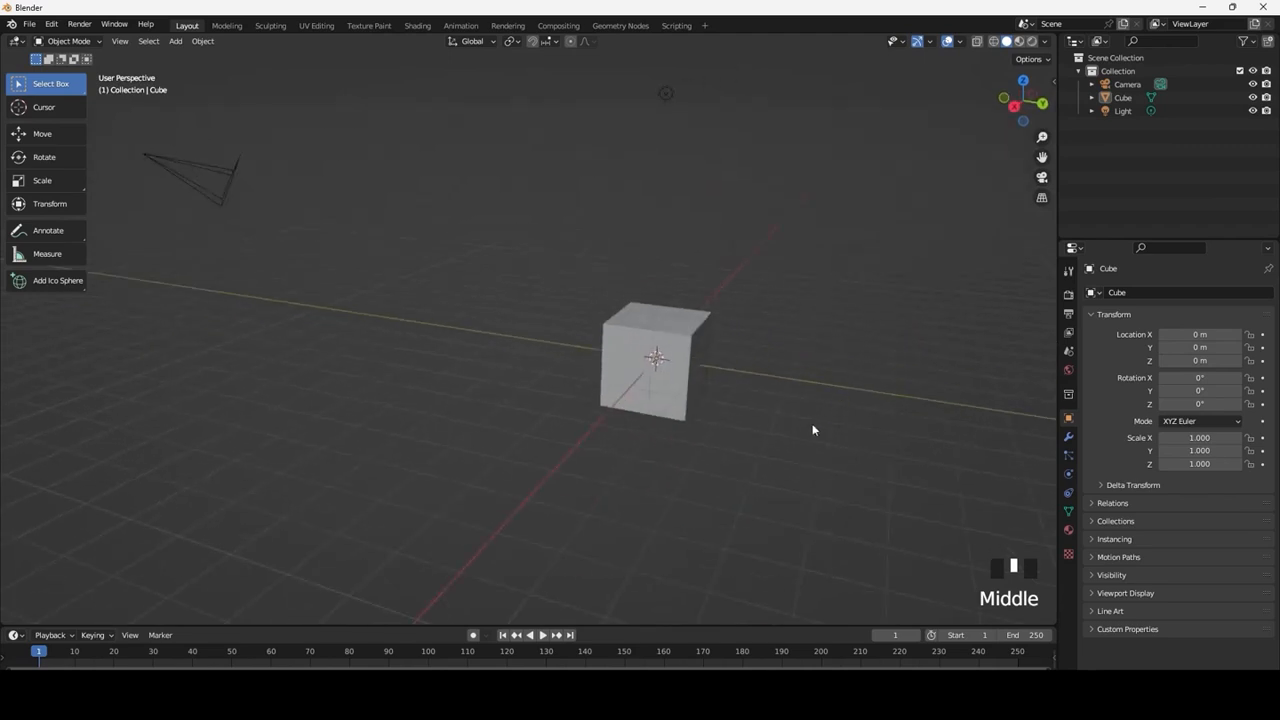
pyautogui.keyDown('shift'); pyautogui.moveTo(795, 399); pyautogui.dragTo(701, 387, button='middle'); pyautogui.keyUp('shift')
pyautogui.scroll(8, 672, 380)
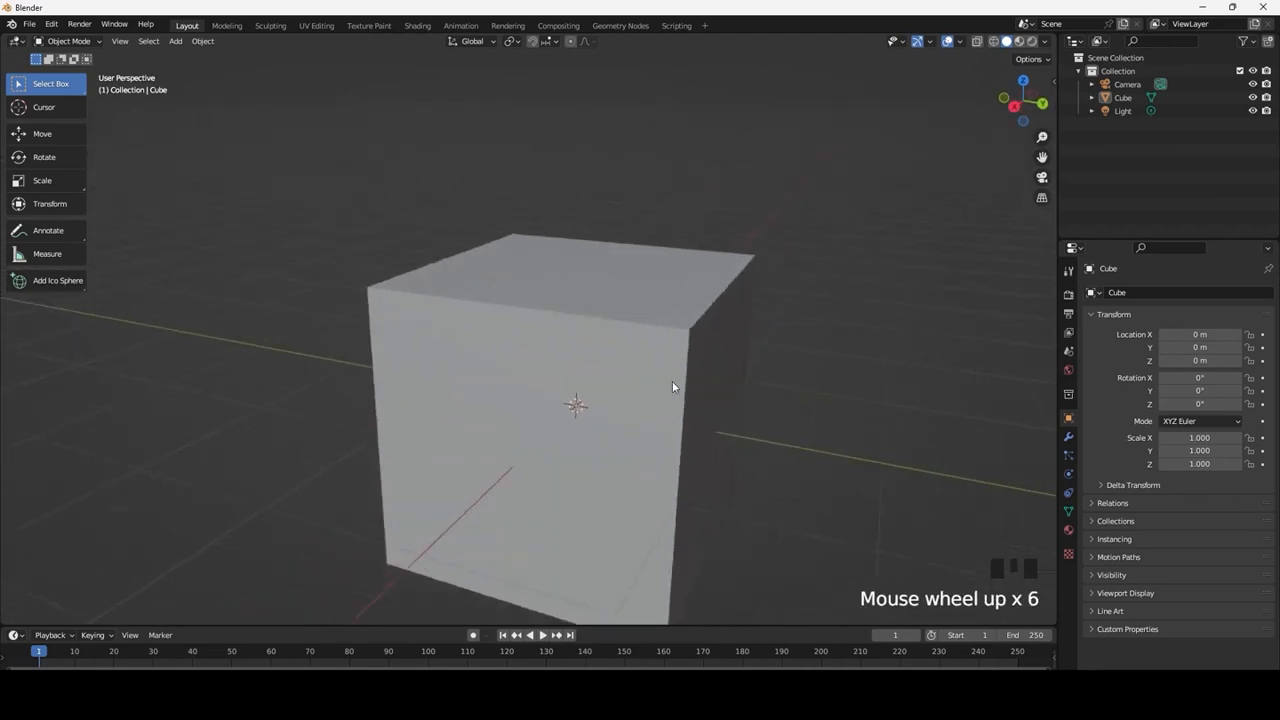
pyautogui.scroll(7, 672, 387)
pyautogui.scroll(-13, 672, 387)
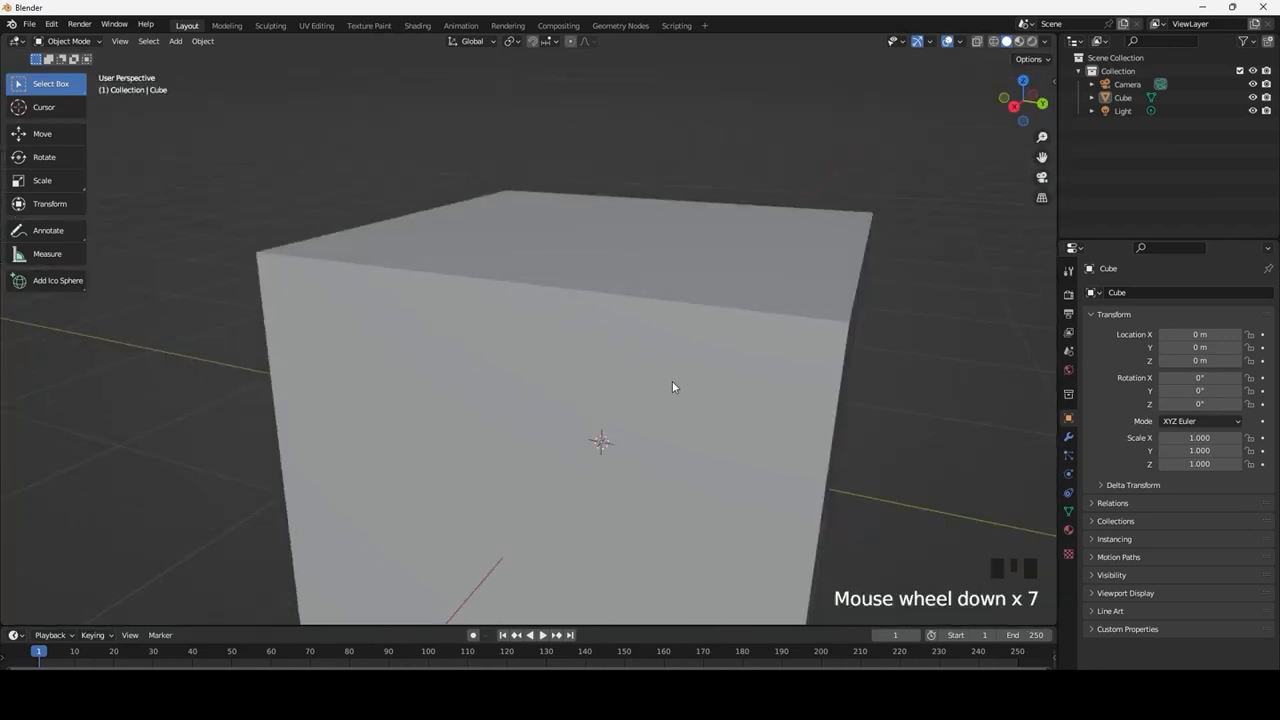
pyautogui.scroll(-3, 672, 387)
pyautogui.moveTo(700, 391)
pyautogui.mouseDown(button='middle')
pyautogui.moveTo(477, 400)
pyautogui.moveTo(681, 407)
pyautogui.mouseUp(button='middle')
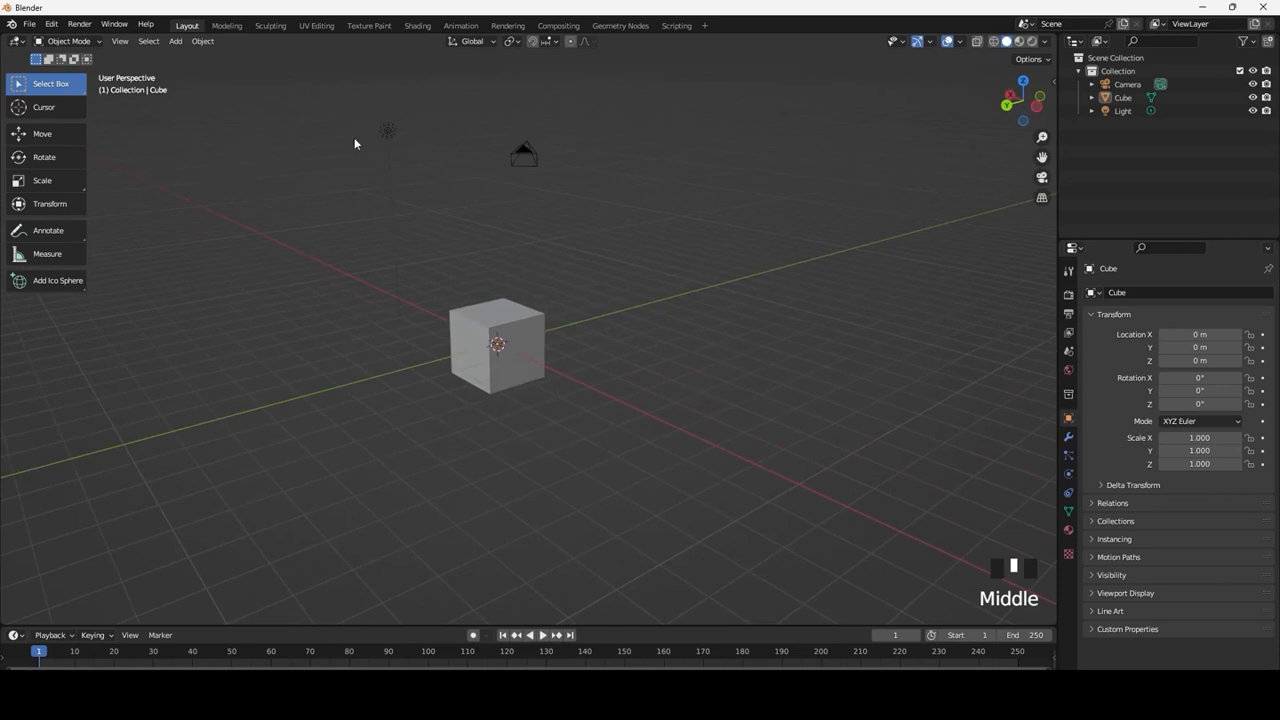
pyautogui.moveTo(570, 144); pyautogui.dragTo(628, 394, button='middle')
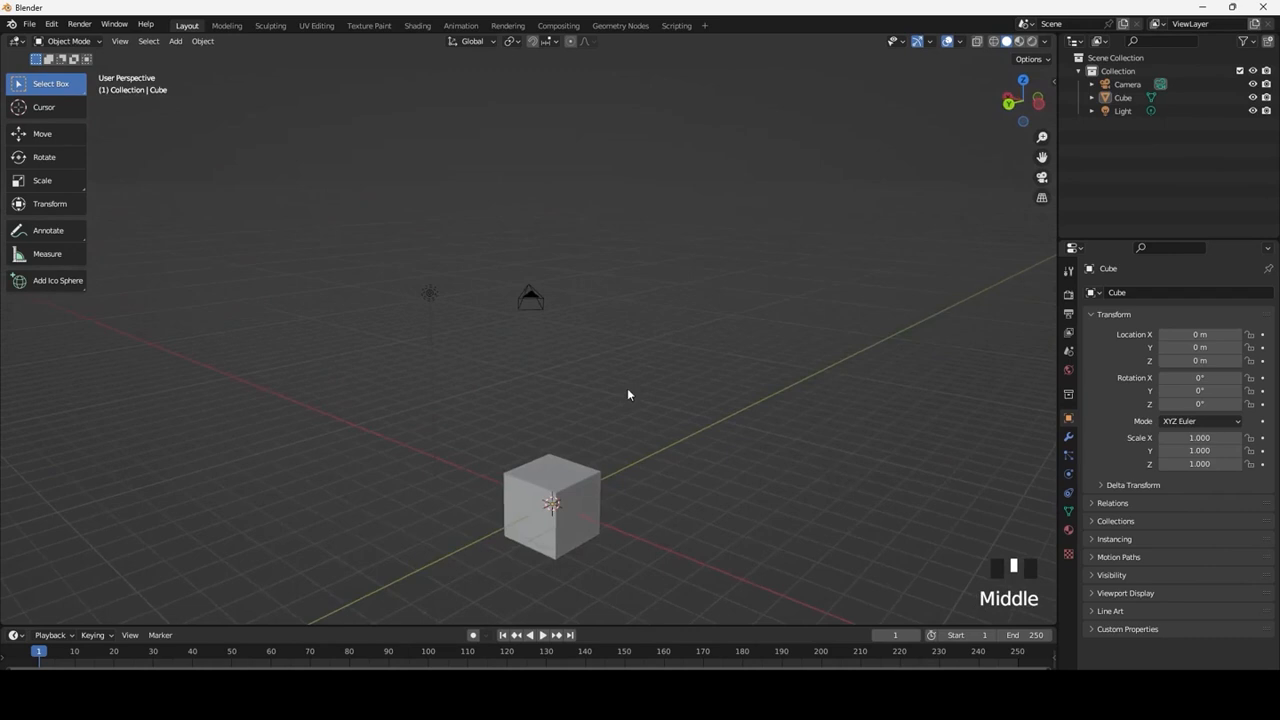
# Box-select the light, replace that with a box selection of the camera, and clear the selection
pyautogui.moveTo(462, 254); pyautogui.dragTo(404, 352)
pyautogui.scroll(3, 441, 275)
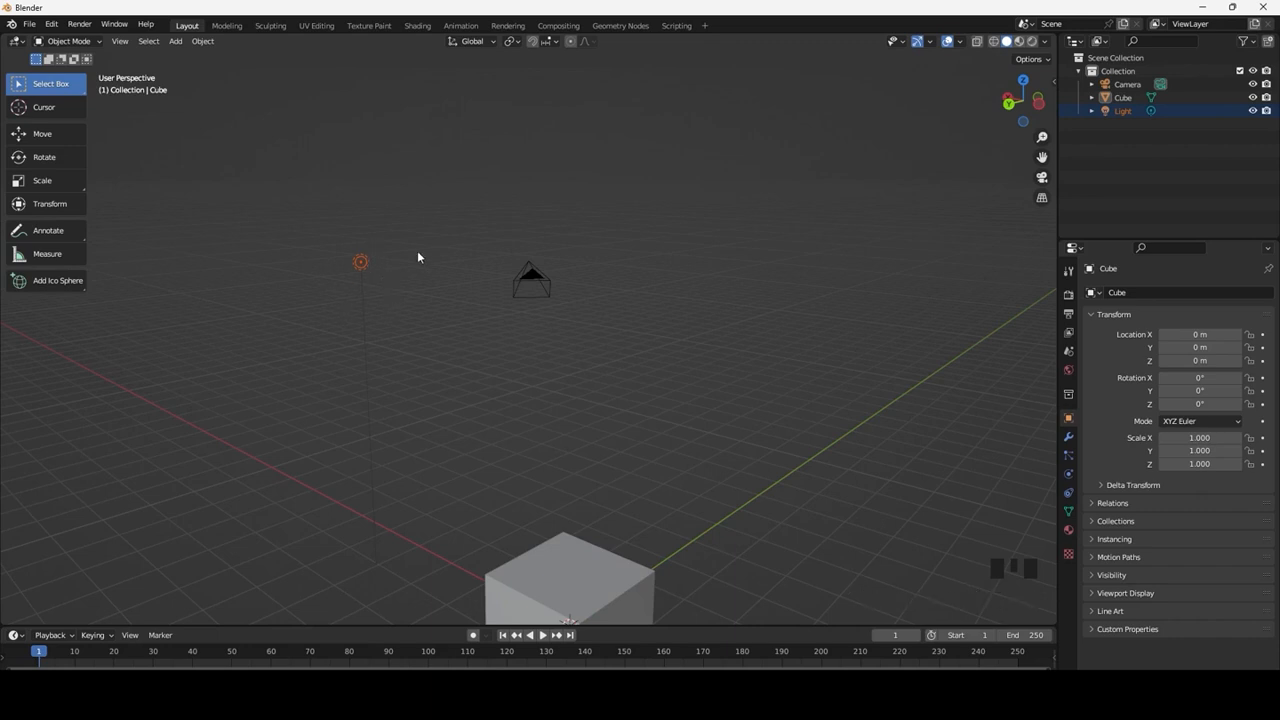
pyautogui.scroll(-2, 413, 357)
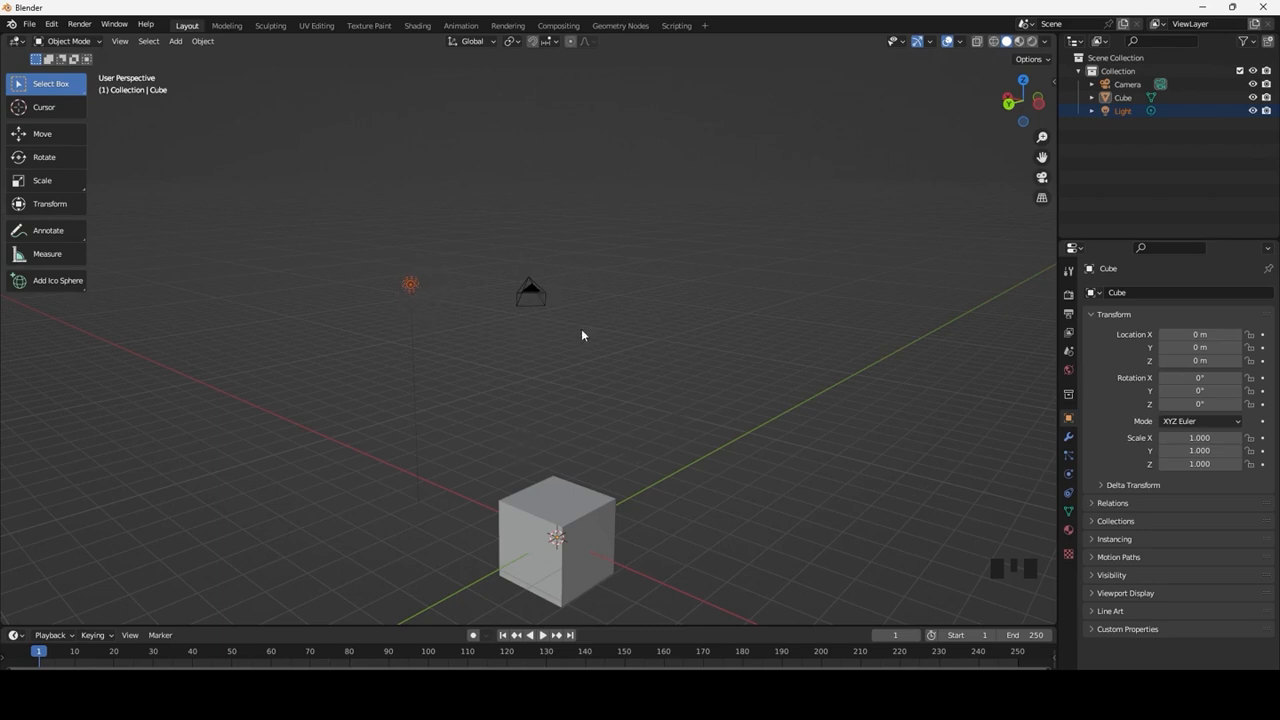
pyautogui.moveTo(705, 392); pyautogui.dragTo(662, 396, button='middle')
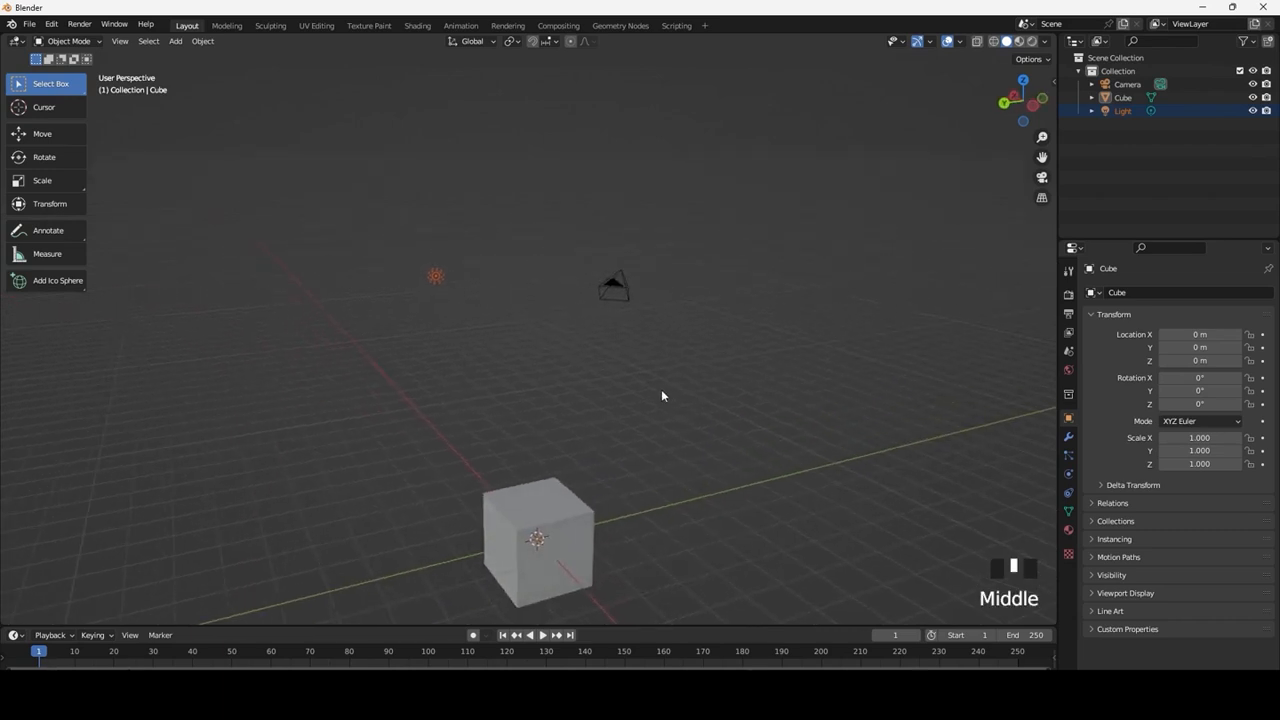
pyautogui.moveTo(672, 222); pyautogui.dragTo(592, 342)
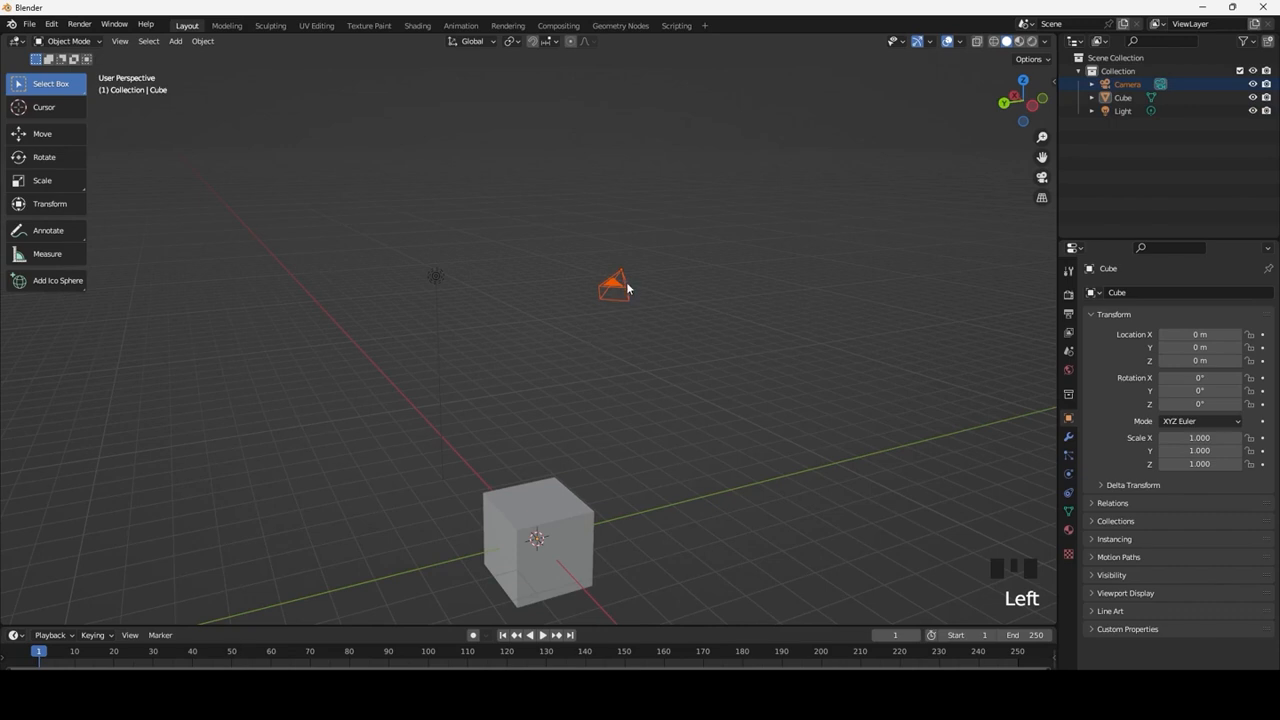
pyautogui.click(644, 308)
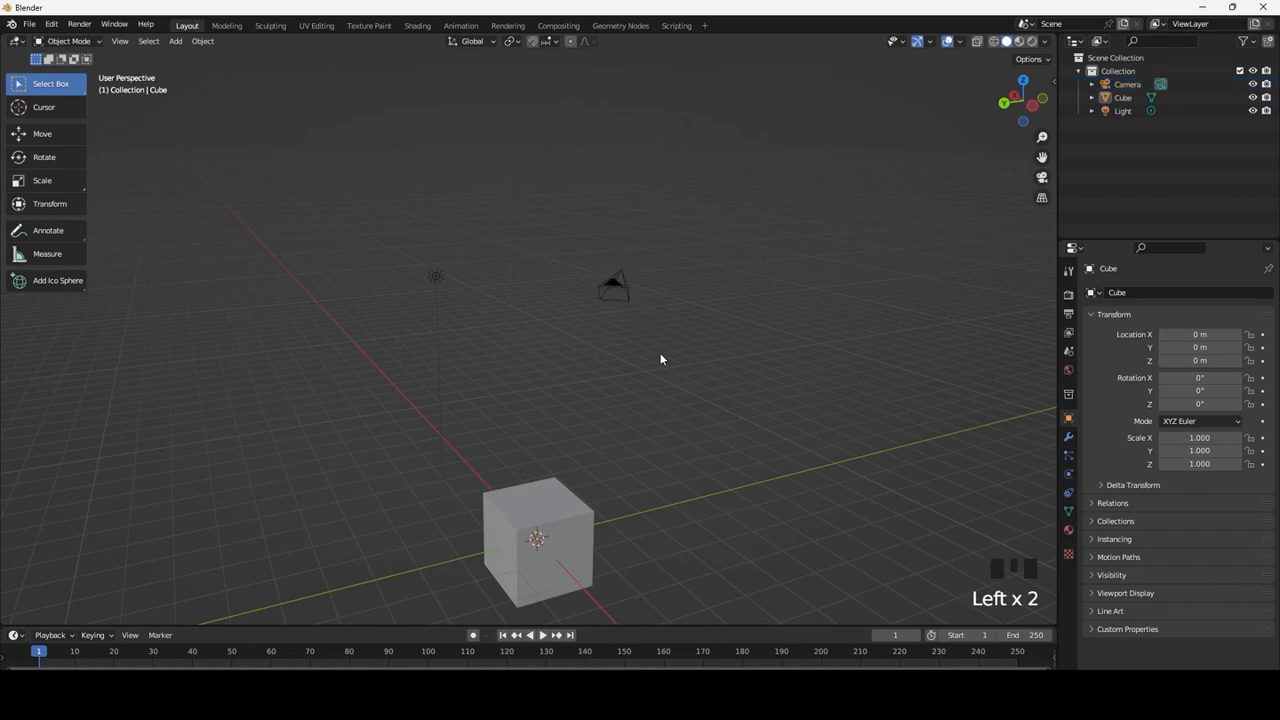
# Look through the scene camera, compare it with the wider perspective view of the scene, and return to the camera view
pyautogui.press('KP_0')
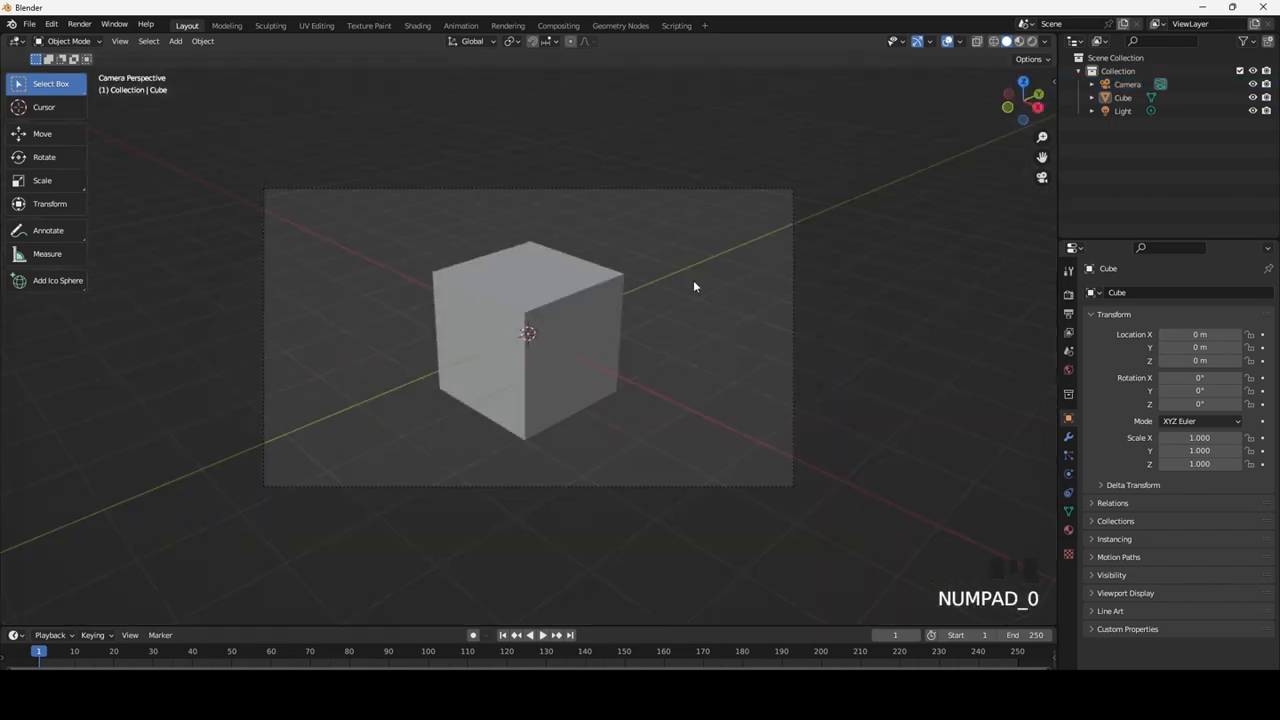
pyautogui.press('KP_0')
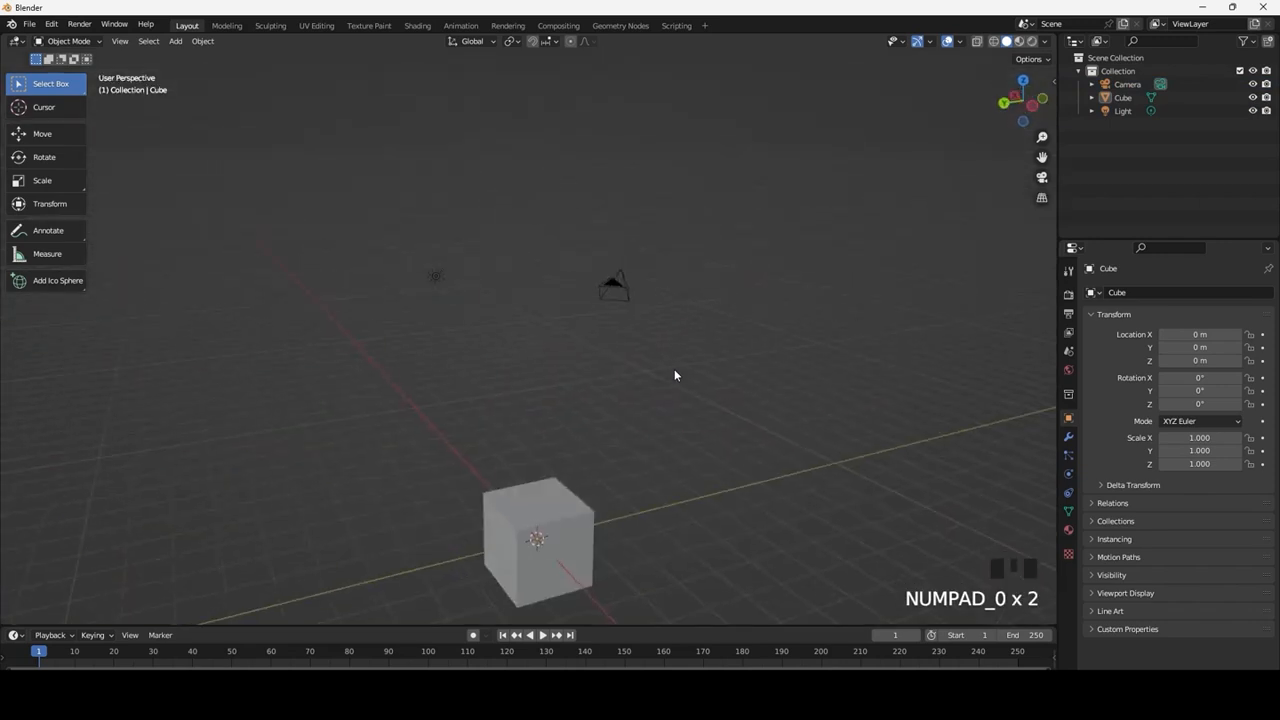
pyautogui.scroll(-3, 675, 371)
pyautogui.keyDown('shift'); pyautogui.moveTo(708, 492); pyautogui.dragTo(674, 440, button='middle'); pyautogui.keyUp('shift')
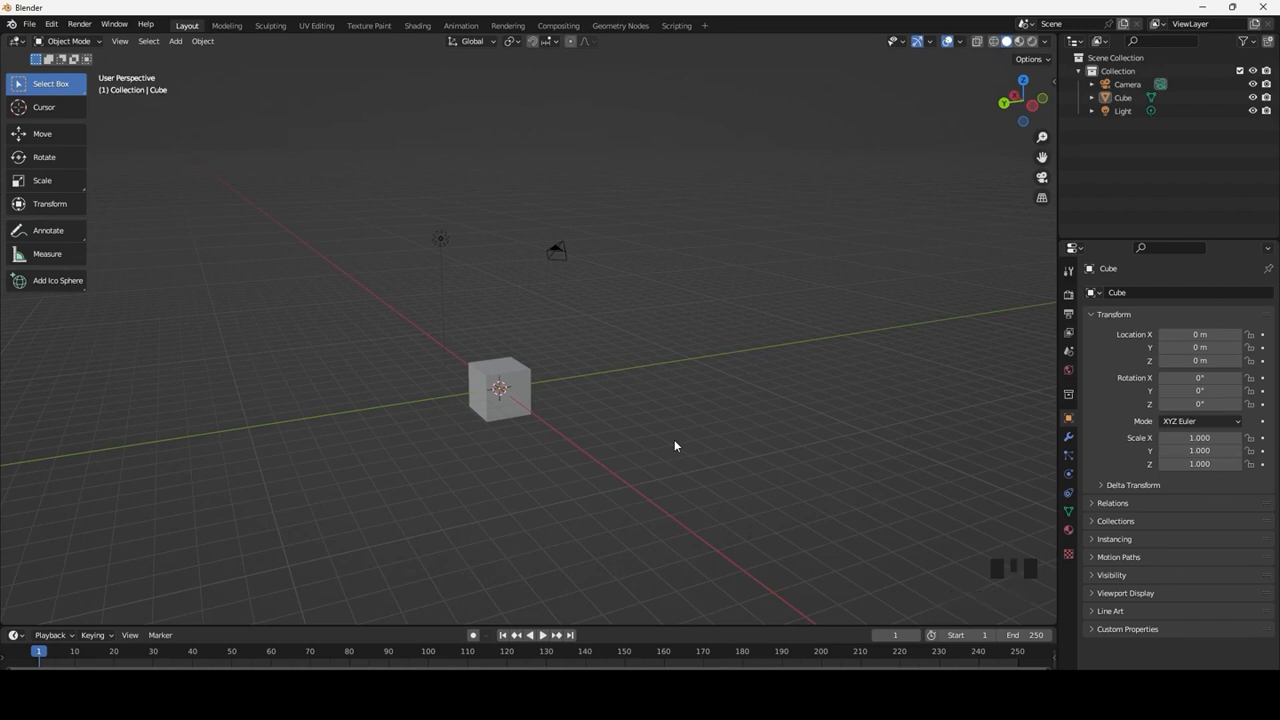
pyautogui.press('KP_0')
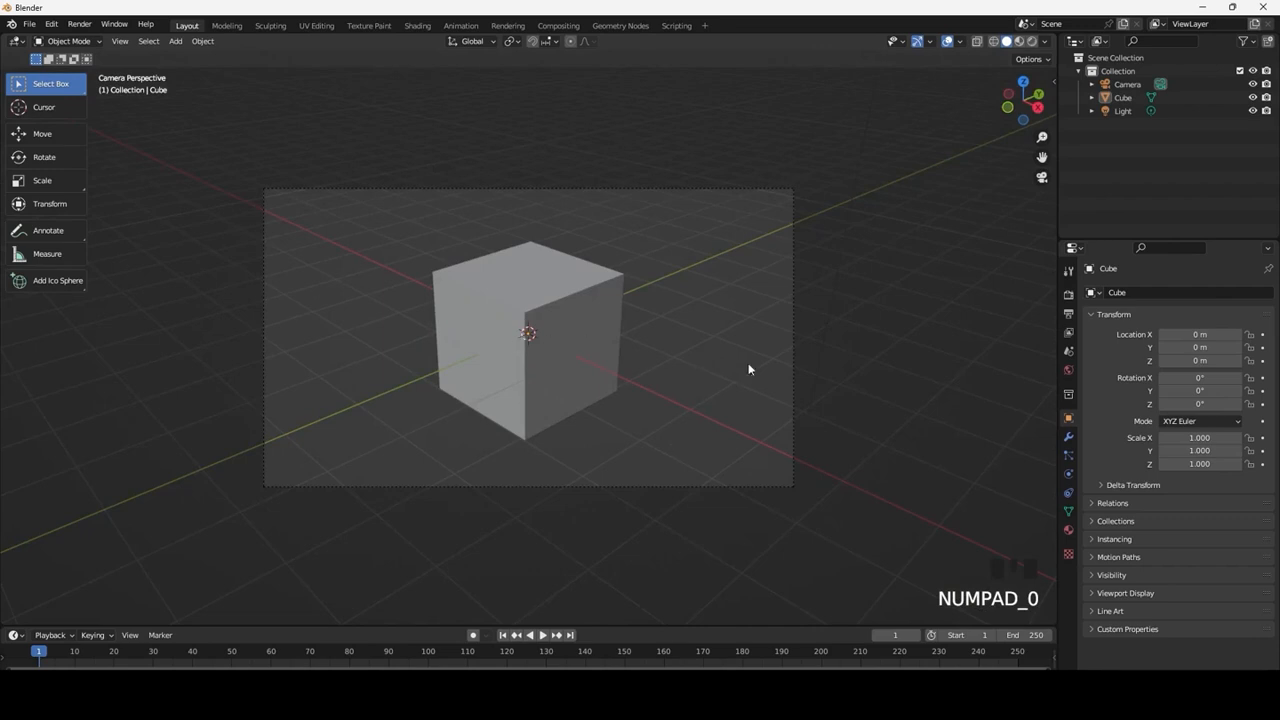
pyautogui.click(629, 183)
pyautogui.click(640, 192)
# Leave the camera view, select the camera, light and cube together, and deselect everything
pyautogui.moveTo(609, 391); pyautogui.dragTo(482, 326, button='middle')
pyautogui.scroll(-5, 470, 315)
pyautogui.moveTo(660, 272); pyautogui.dragTo(630, 322, button='middle')
pyautogui.click(804, 232)
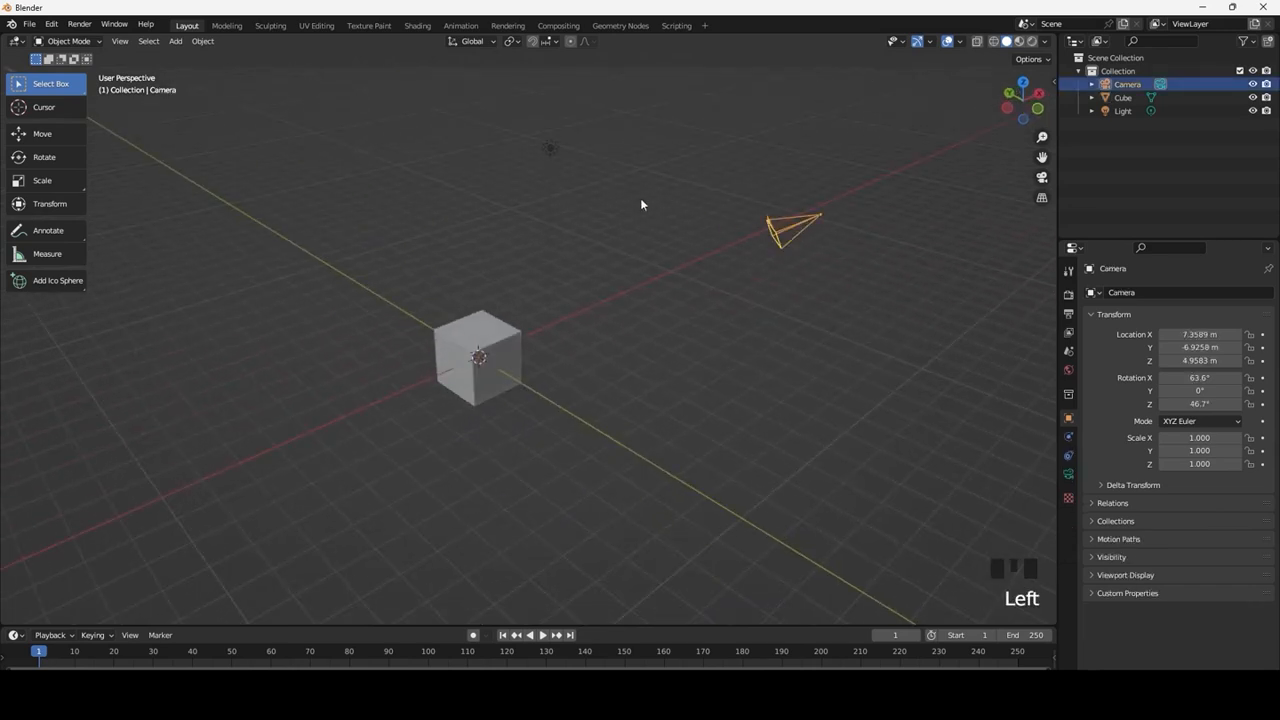
pyautogui.click(549, 146)
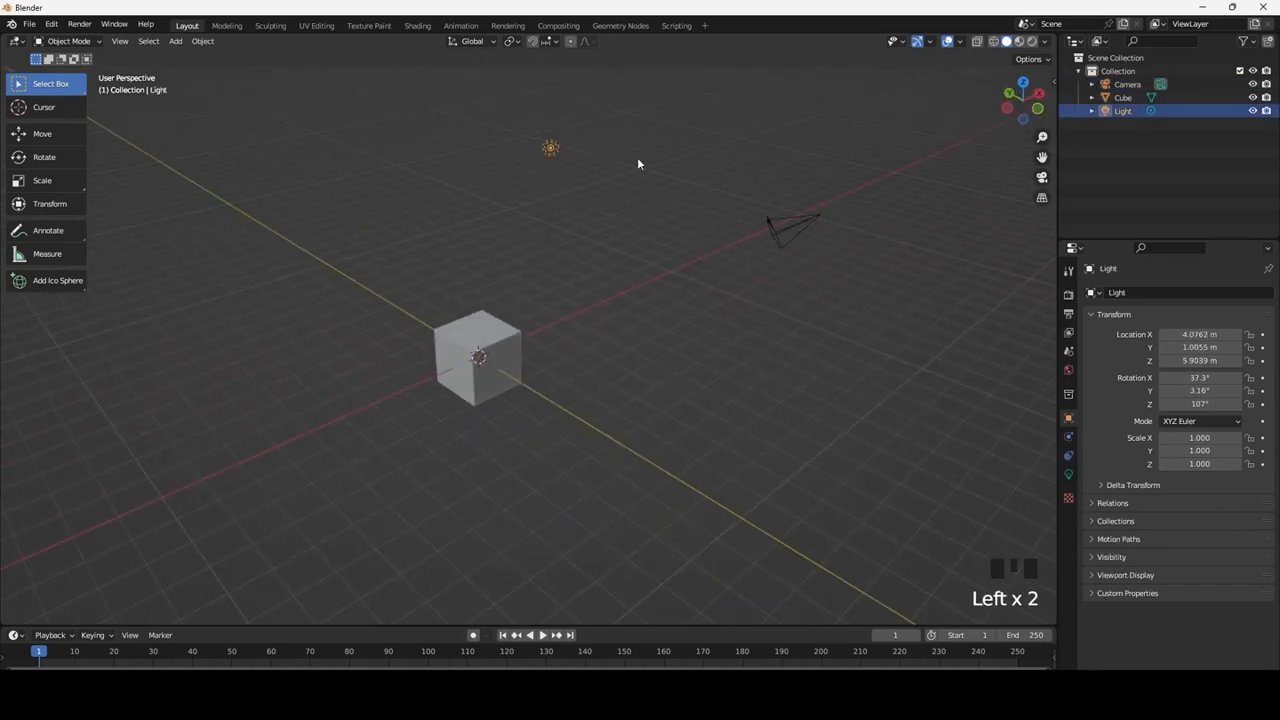
pyautogui.keyDown('shift'); pyautogui.click(788, 226); pyautogui.keyUp('shift')
pyautogui.keyDown('shift'); pyautogui.click(478, 325); pyautogui.keyUp('shift')
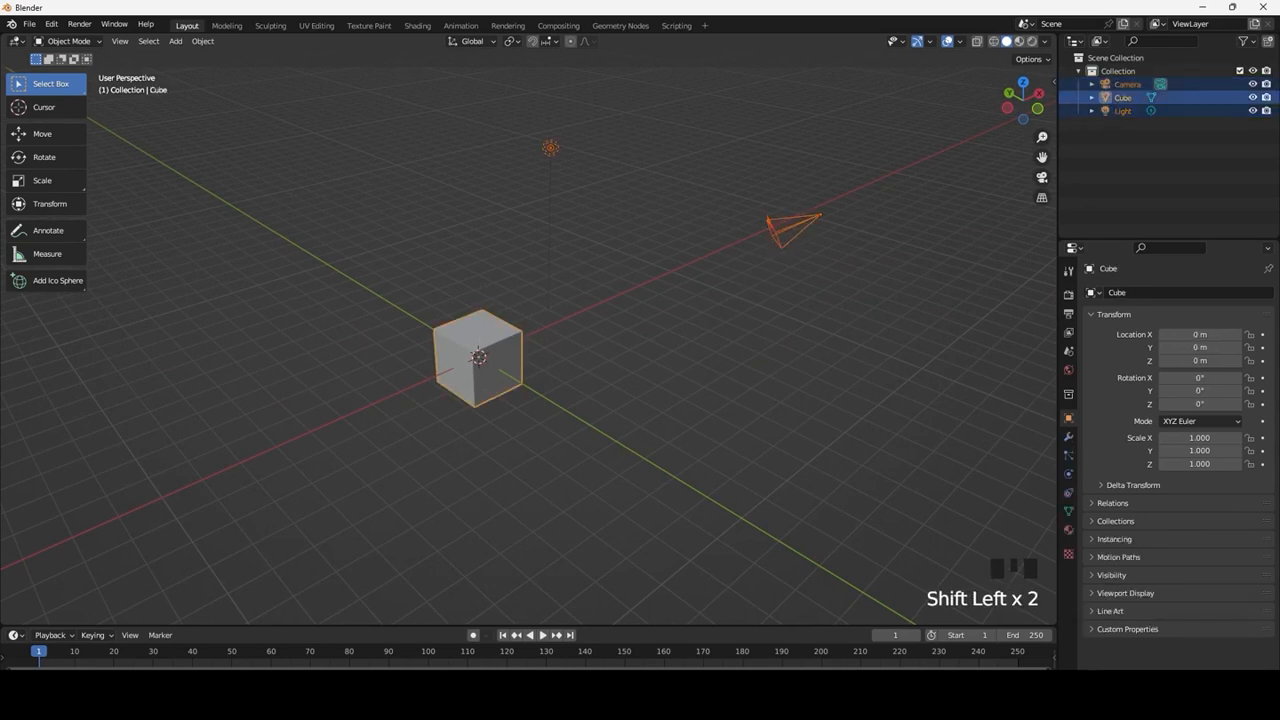
pyautogui.click(1142, 133)
pyautogui.click(1117, 152)
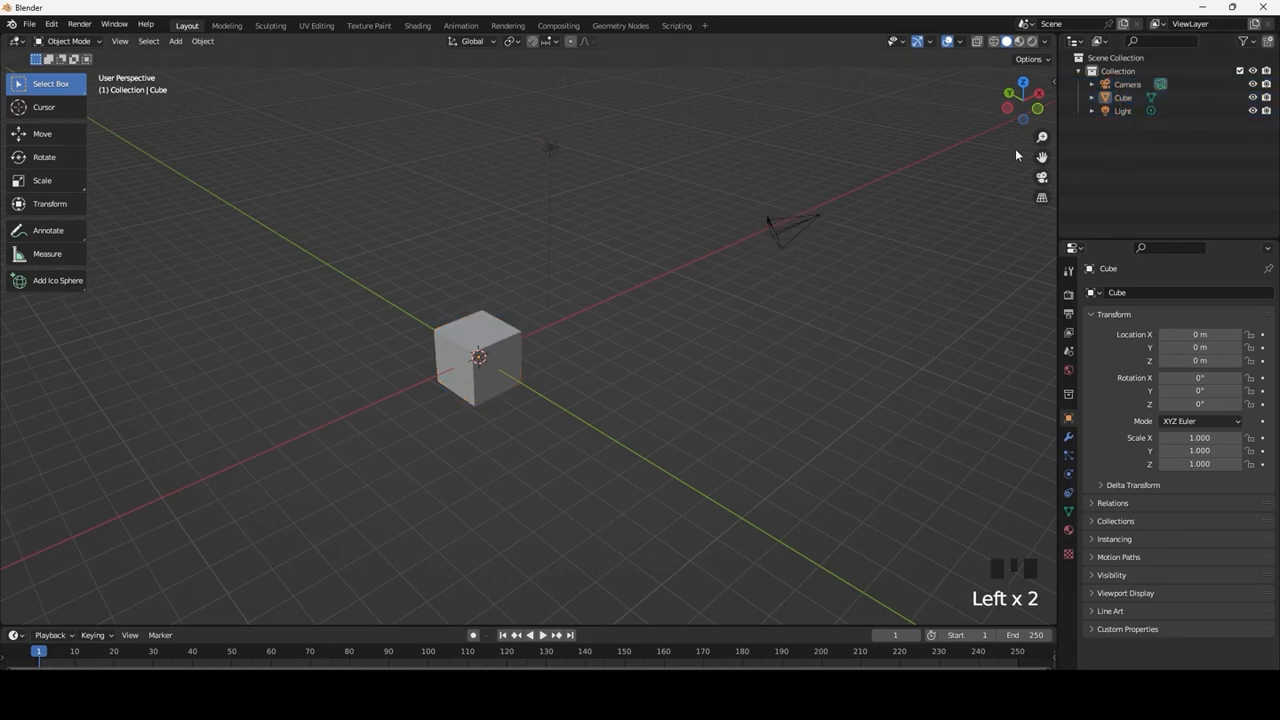
# Show the viewport sidebar and disable the cube in renders, leaving it visible in the viewport and deselected
pyautogui.click(1055, 82)
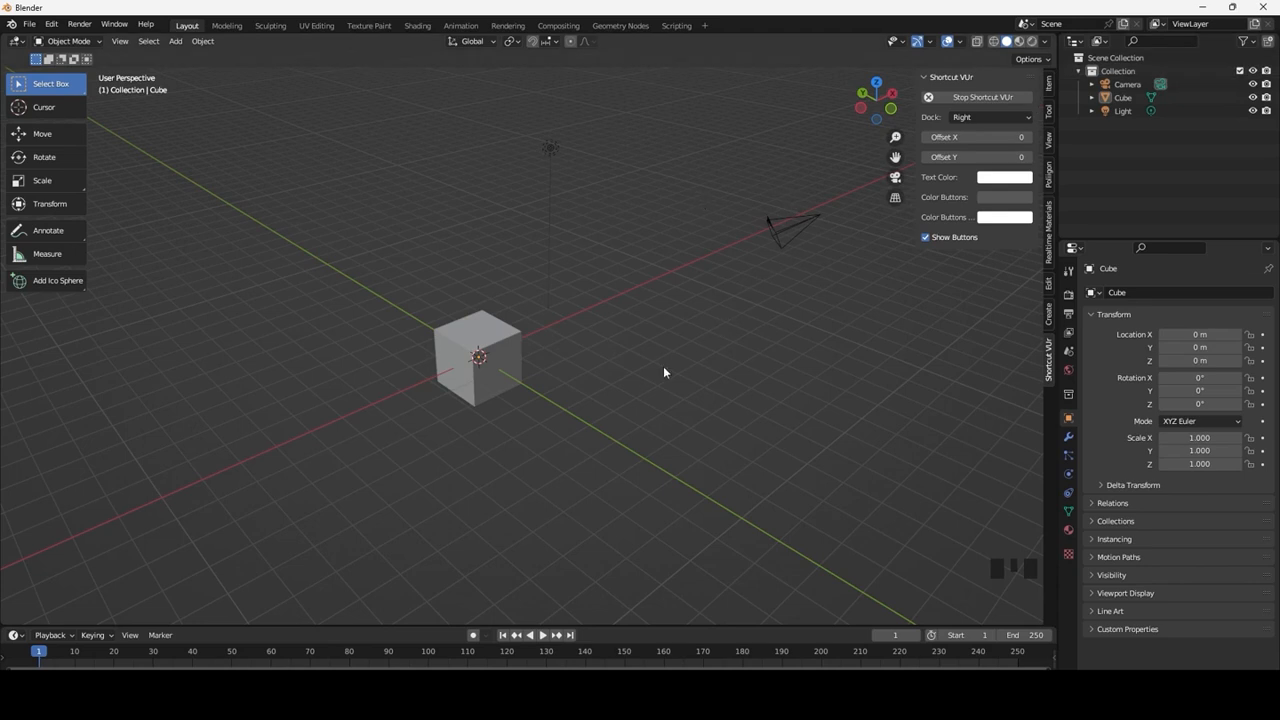
pyautogui.moveTo(1252, 84); pyautogui.dragTo(1258, 118)
pyautogui.scroll(-3, 652, 322)
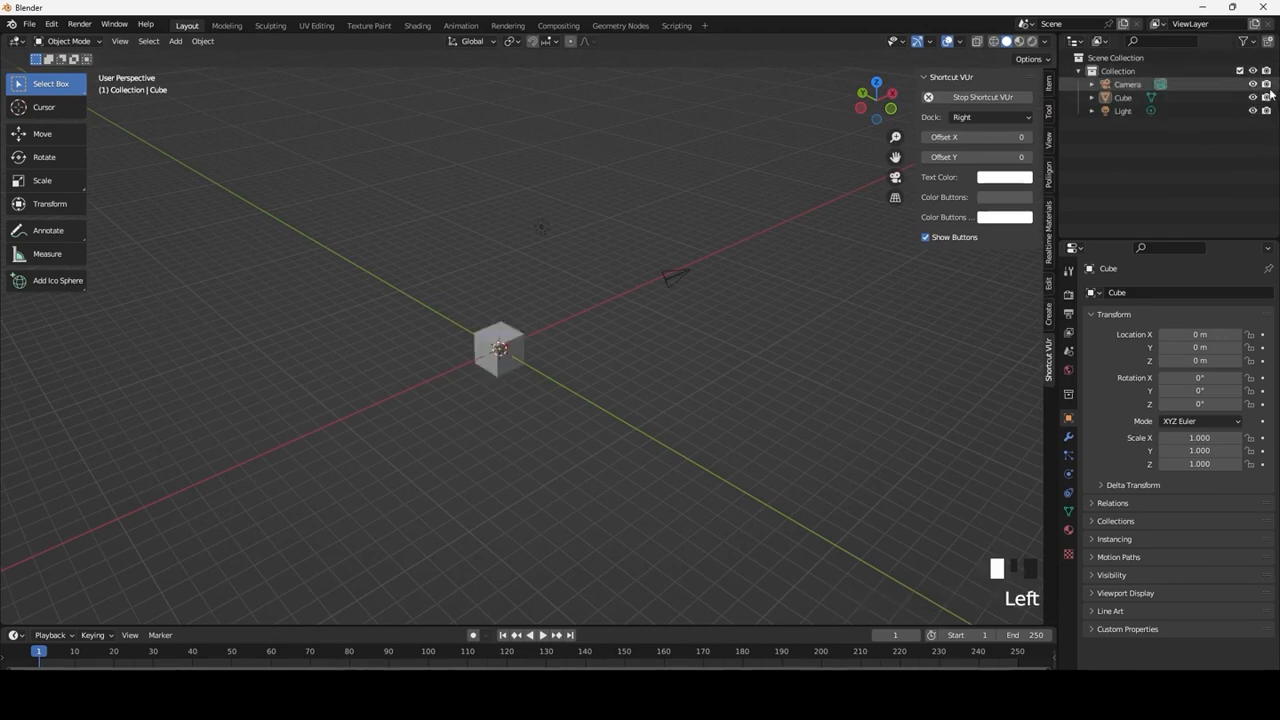
pyautogui.click(490, 330)
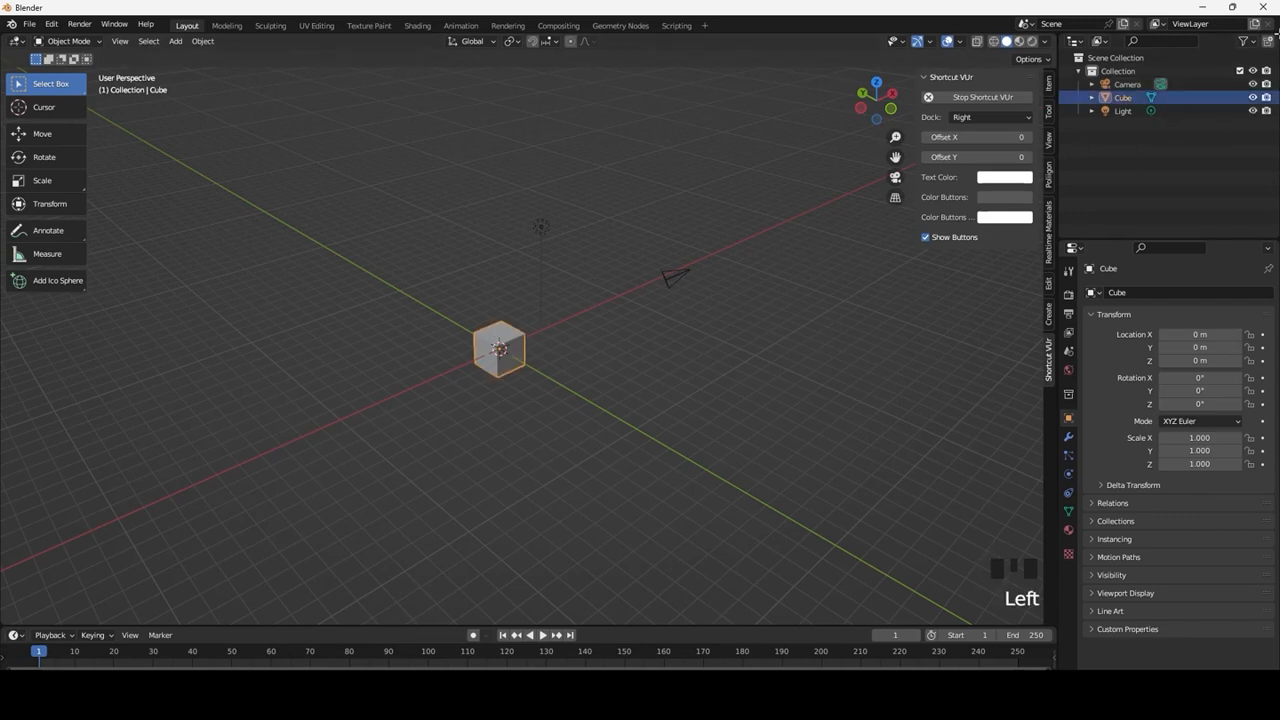
pyautogui.click(1266, 98)
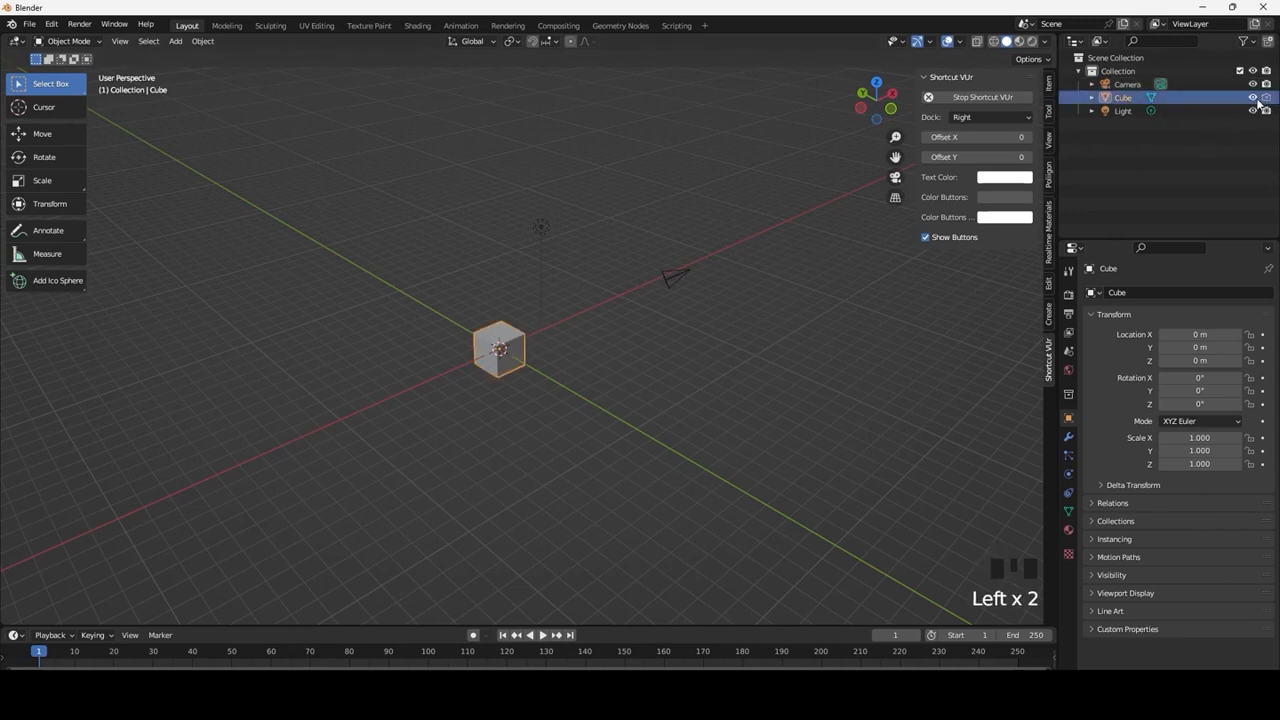
pyautogui.click(587, 338)
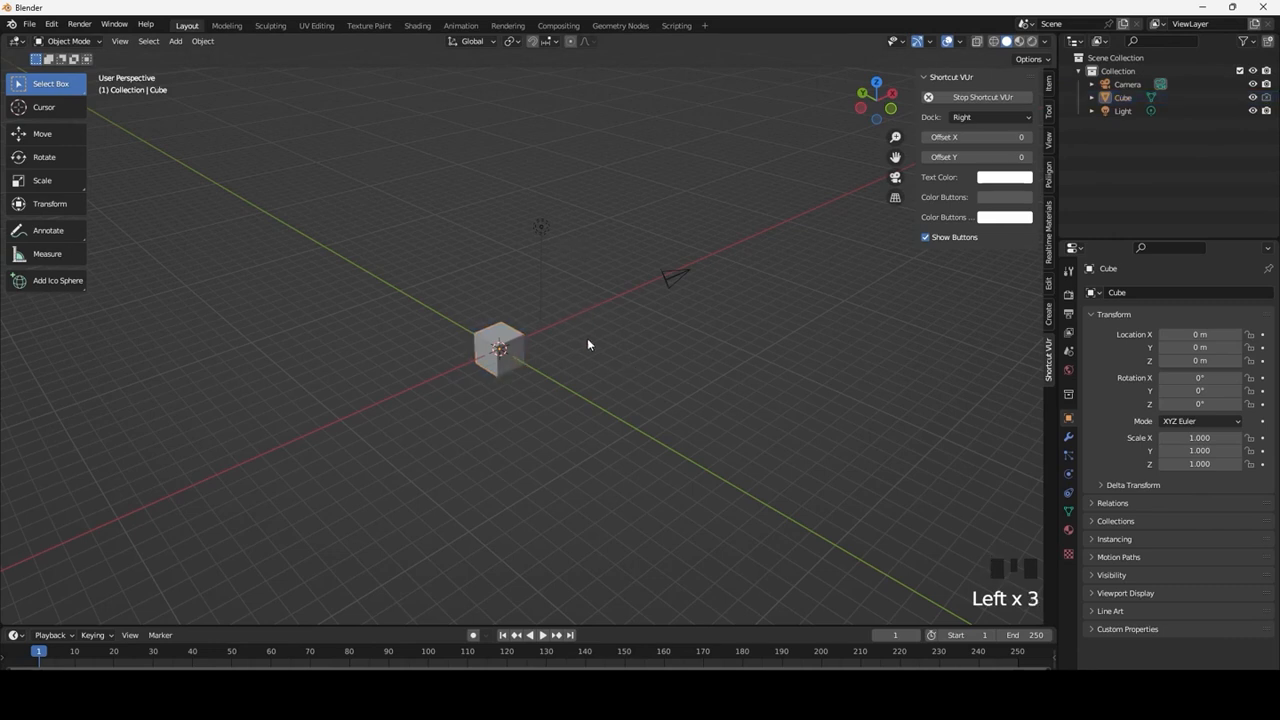
# Look through the scene camera, render the image, and close the render window
pyautogui.press('KP_0')
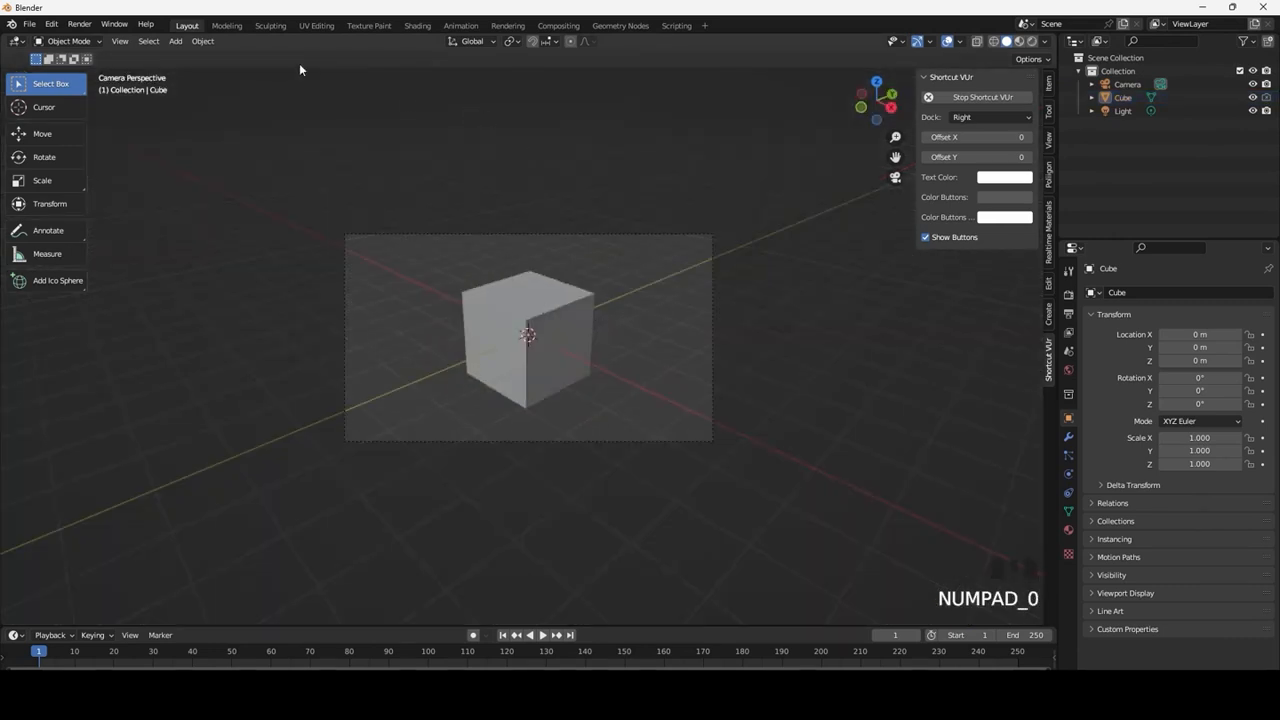
pyautogui.click(79, 24)
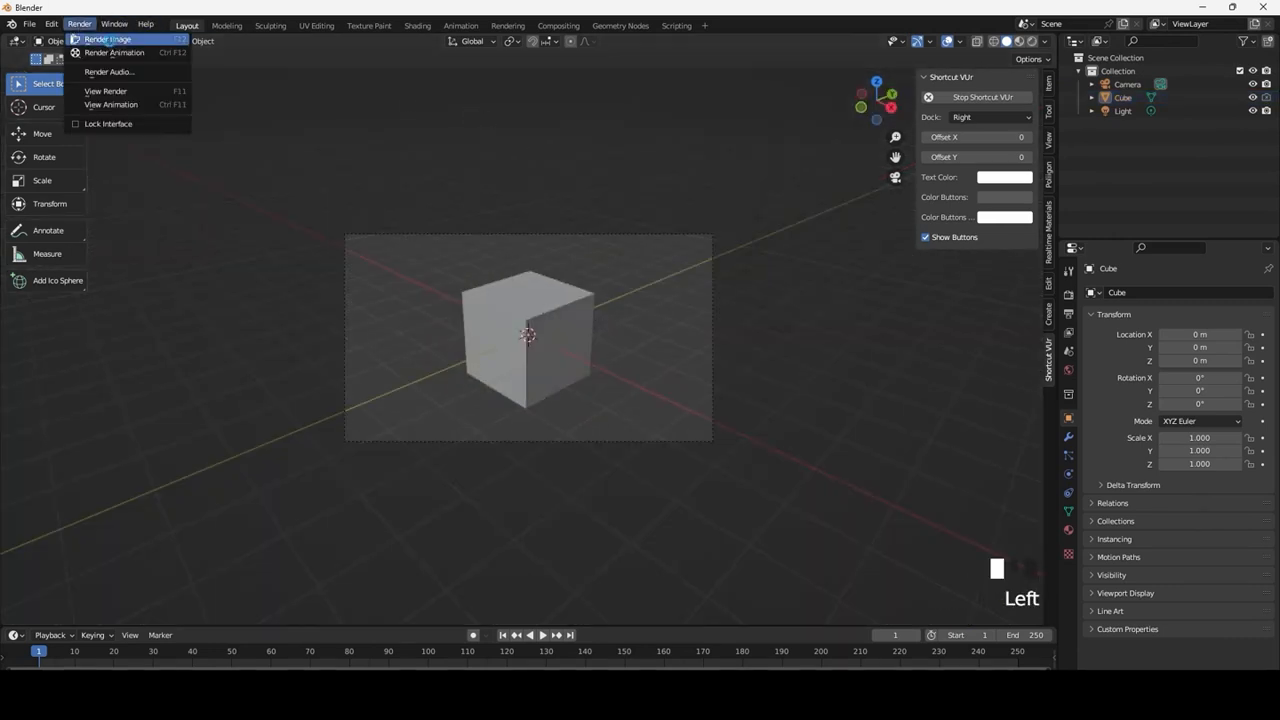
pyautogui.click(107, 39)
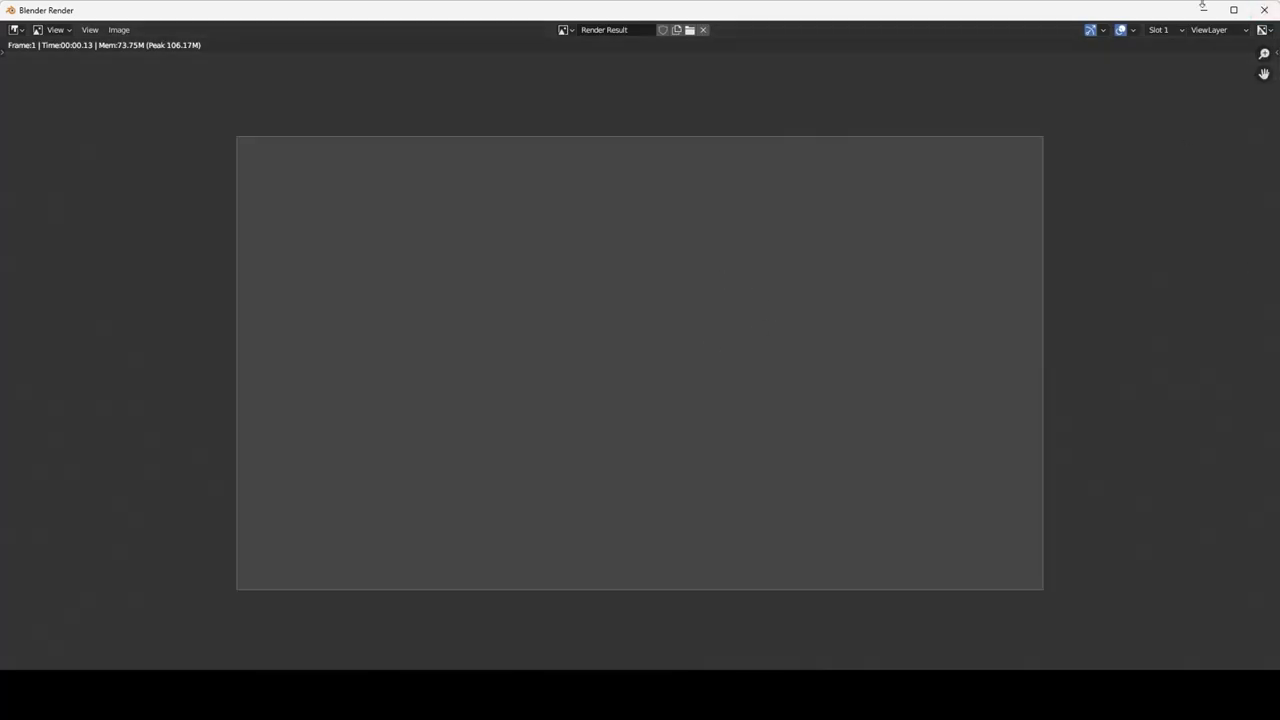
pyautogui.moveTo(1140, 12); pyautogui.dragTo(783, 27)
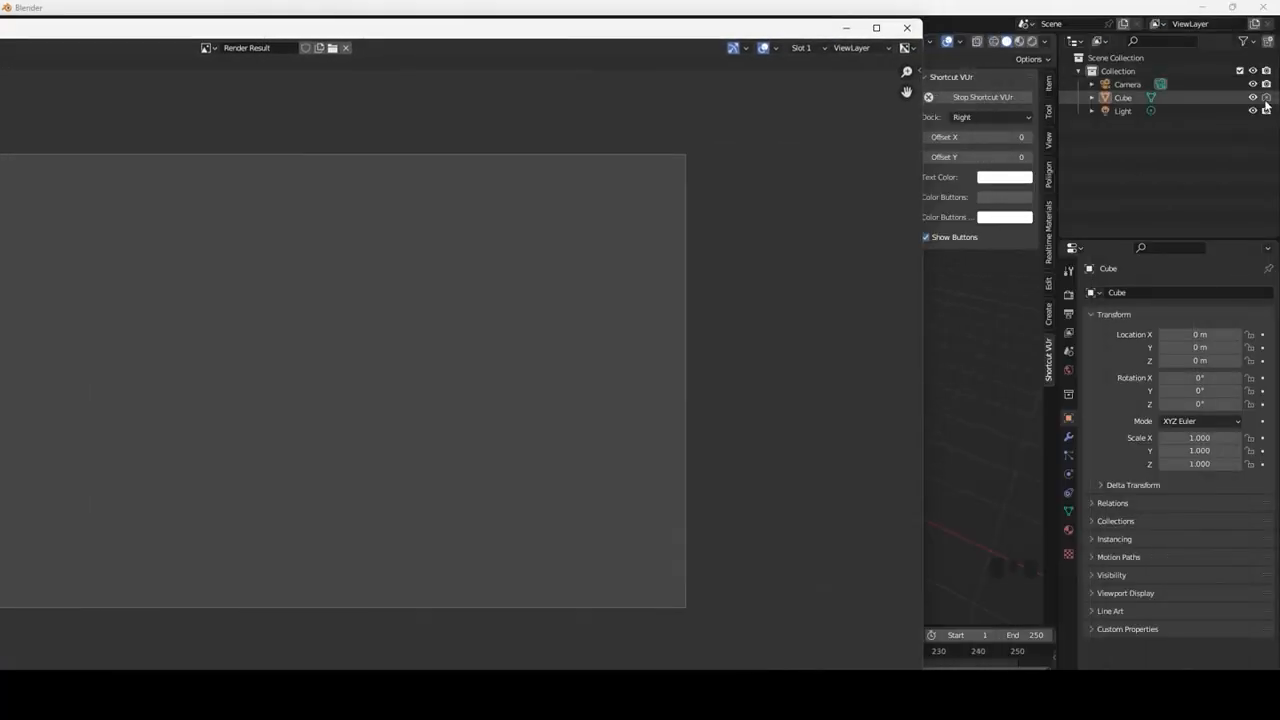
pyautogui.click(905, 28)
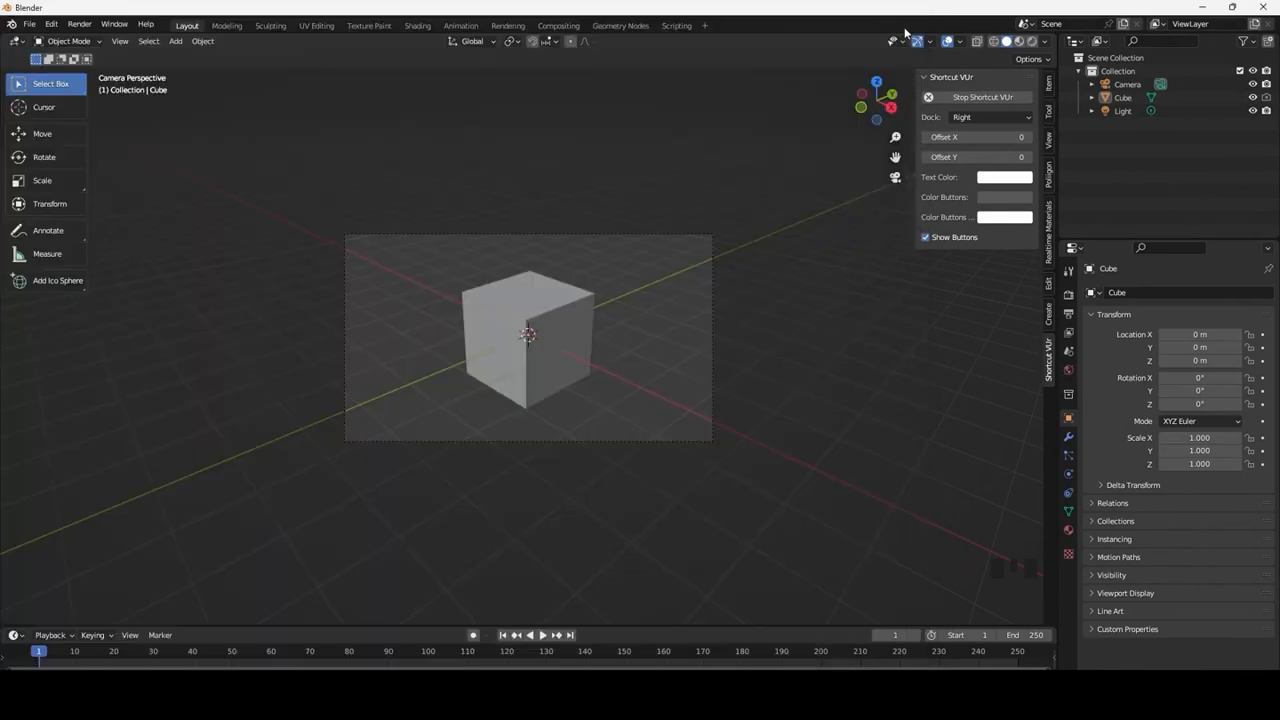
# Hide the viewport sidebar, re-enable the cube in renders, and leave the camera view for a wider perspective
pyautogui.click(921, 104)
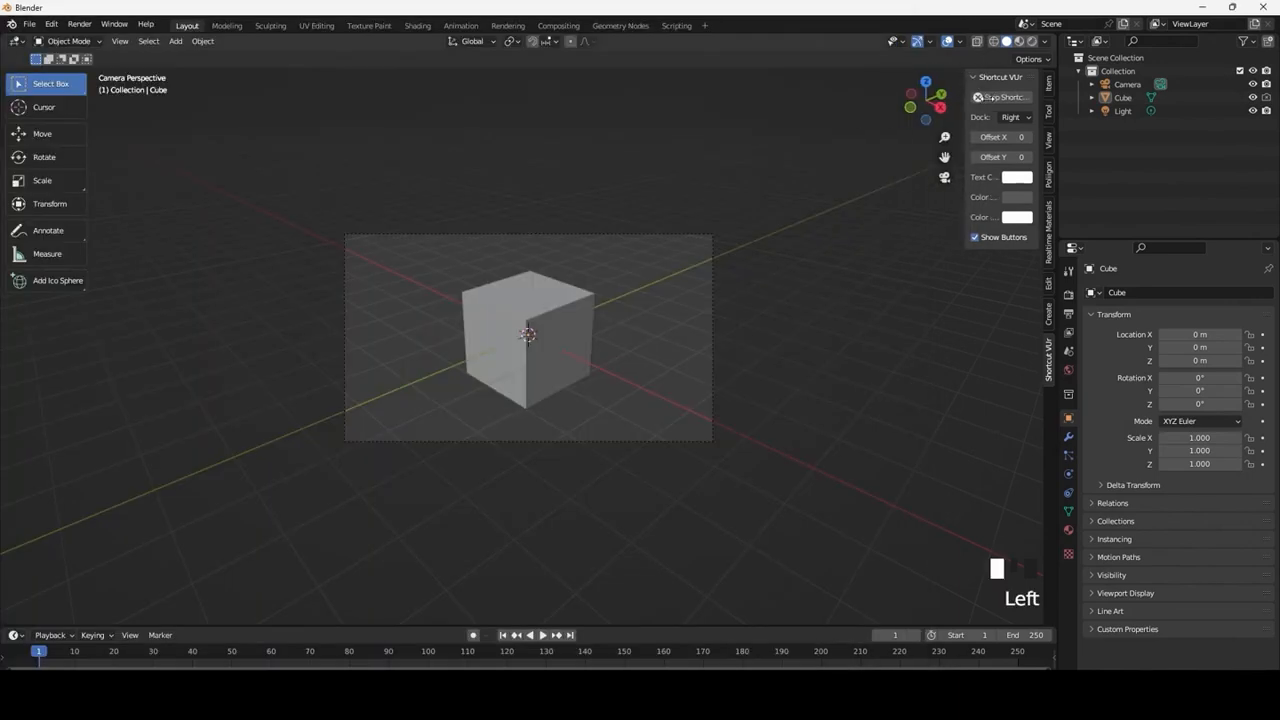
pyautogui.scroll(-1, 695, 282)
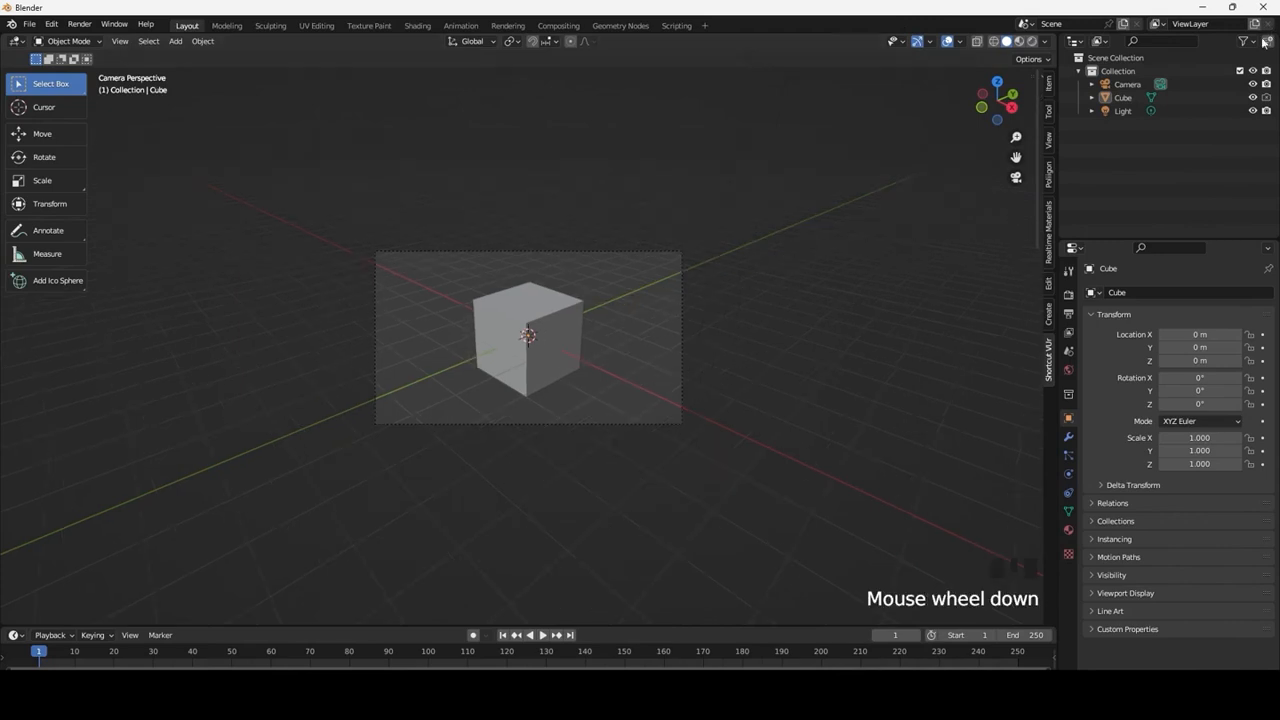
pyautogui.moveTo(500, 270)
pyautogui.mouseDown(button='middle')
pyautogui.moveTo(434, 263)
pyautogui.moveTo(508, 267)
pyautogui.mouseUp(button='middle')
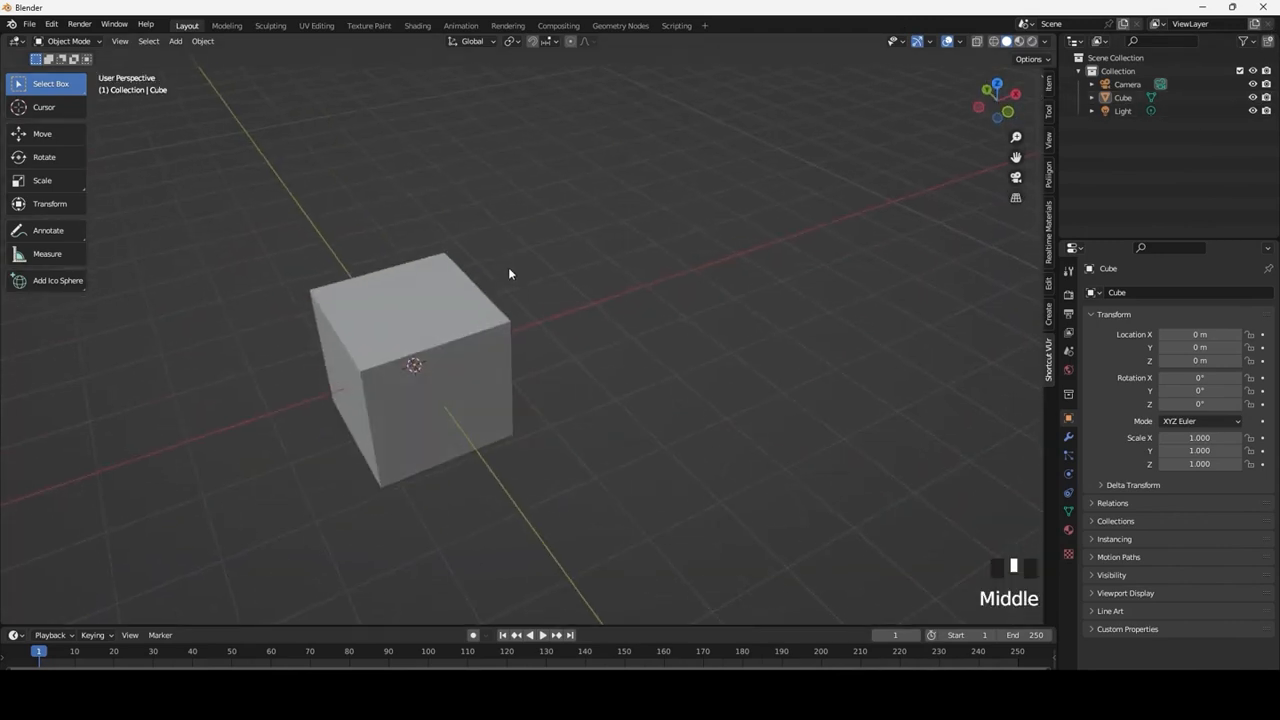
pyautogui.scroll(-1, 509, 316)
pyautogui.keyDown('shift'); pyautogui.moveTo(538, 391); pyautogui.dragTo(574, 356, button='middle'); pyautogui.keyUp('shift')
pyautogui.scroll(-2, 688, 279)
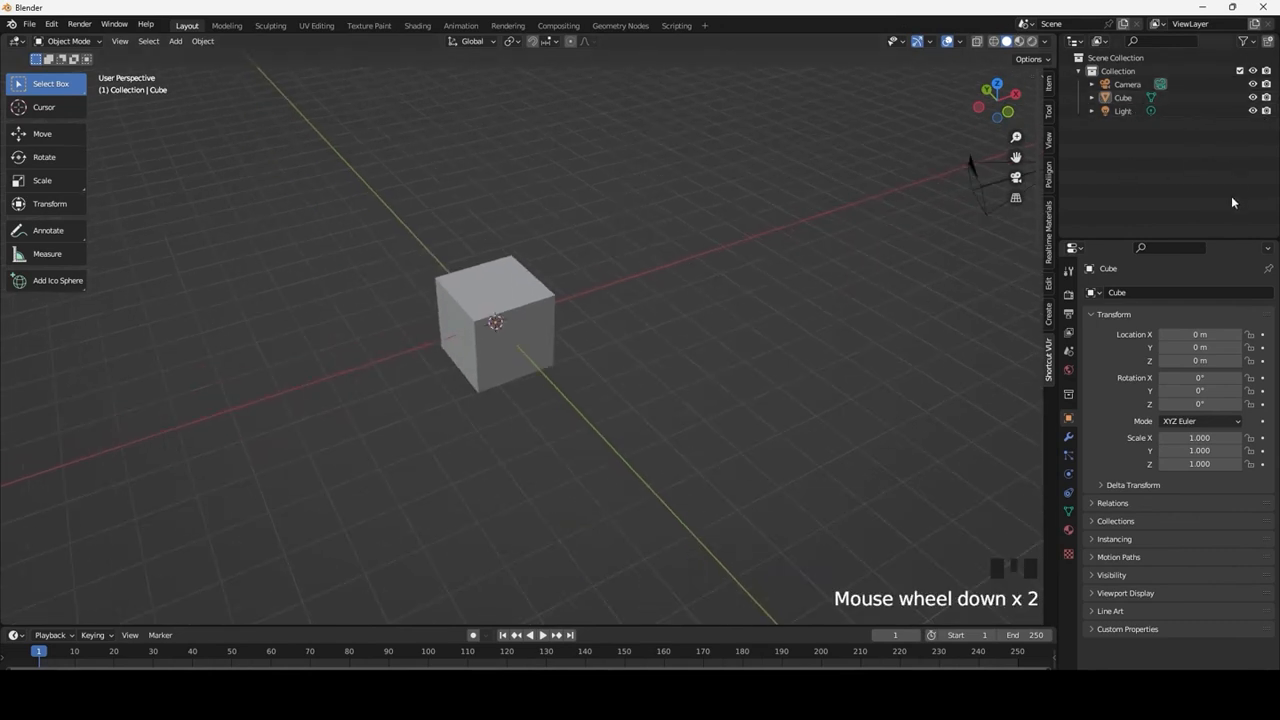
pyautogui.scroll(-2, 501, 296)
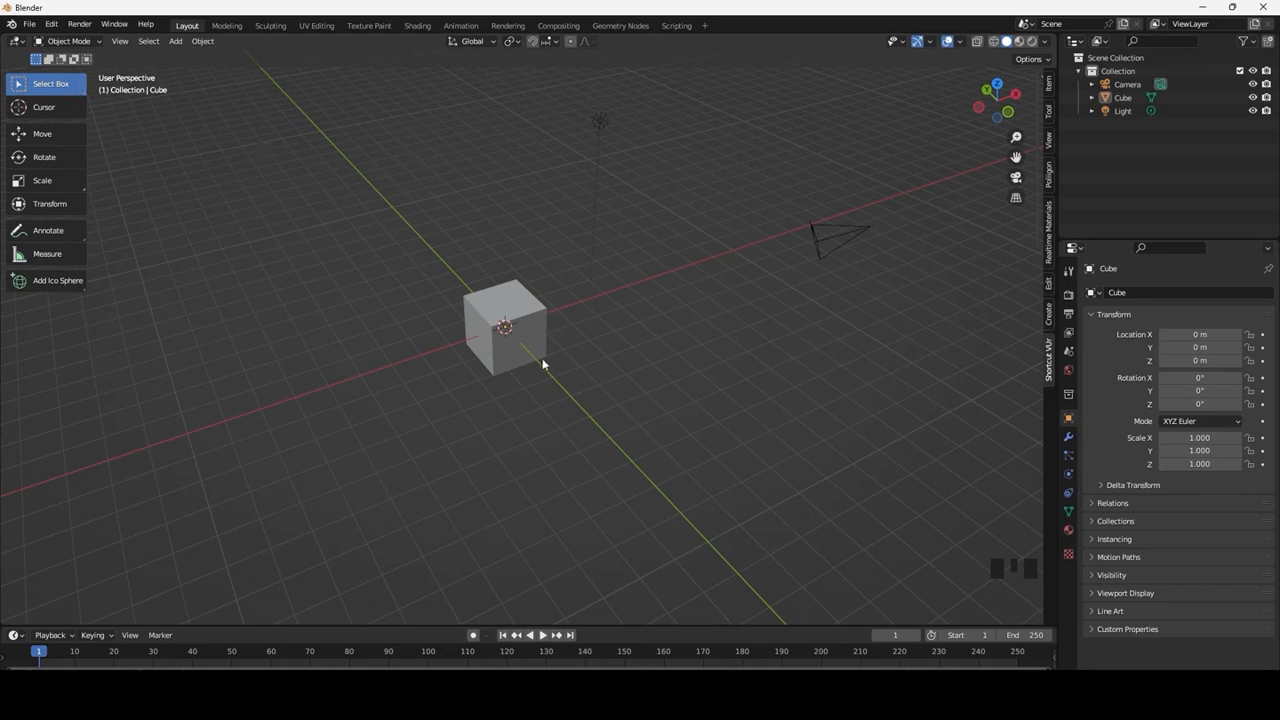
# Box-select the camera, light and cube together several times from different corners, and clear the selection
pyautogui.moveTo(543, 365); pyautogui.dragTo(540, 316, button='middle')
pyautogui.moveTo(908, 128); pyautogui.dragTo(398, 429)
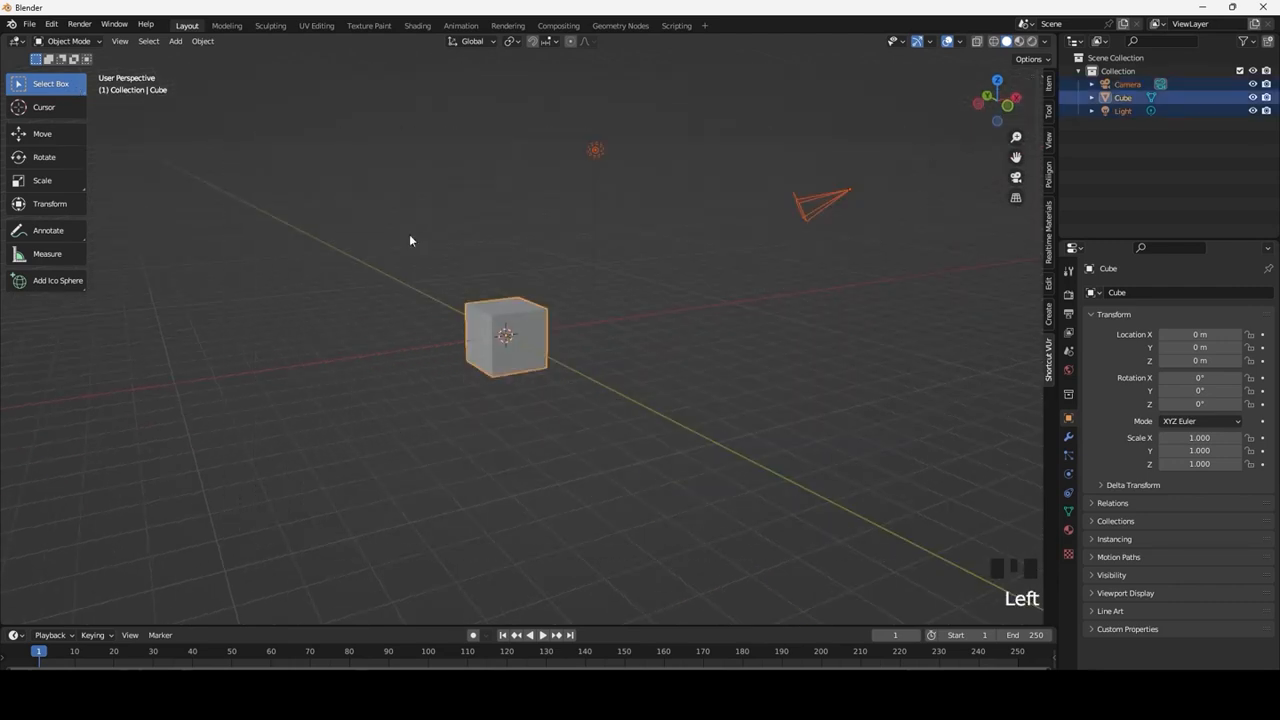
pyautogui.moveTo(285, 120); pyautogui.dragTo(866, 450)
pyautogui.moveTo(904, 126); pyautogui.dragTo(379, 412)
pyautogui.click(358, 398)
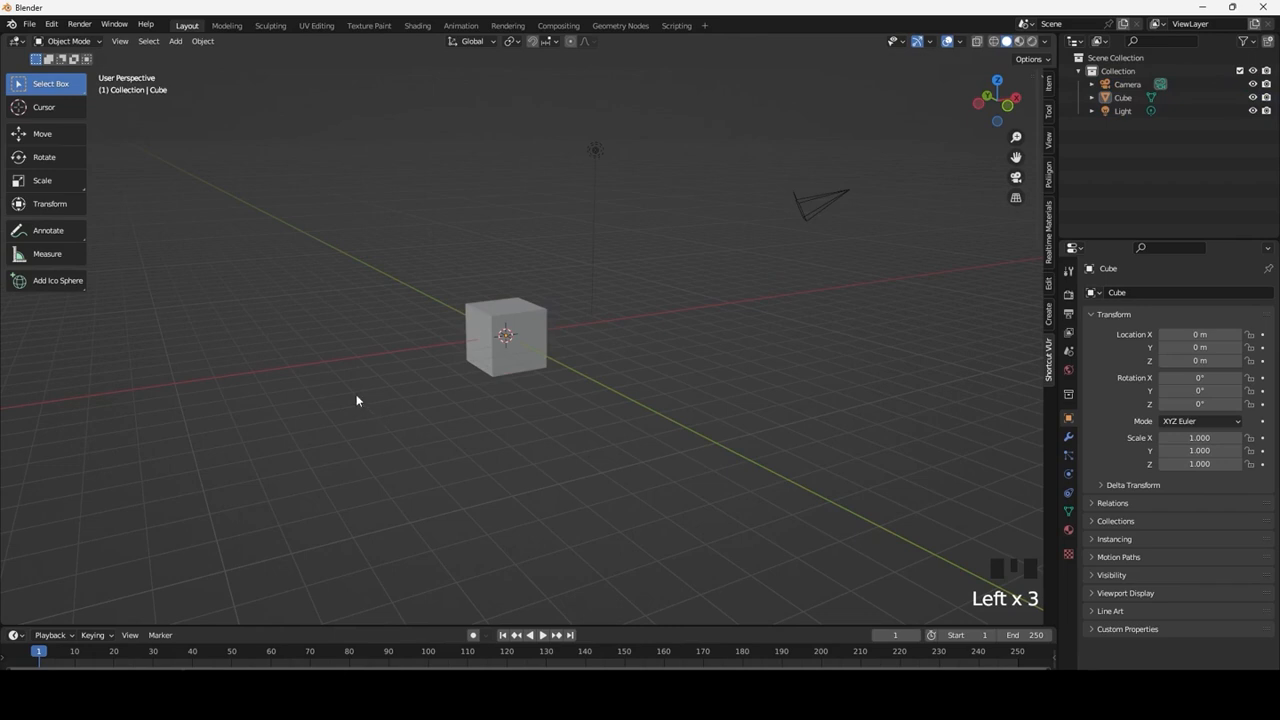
# Switch to the Select Lasso tool, draw a freehand lasso around the cube, and clear the selection
pyautogui.click(61, 87)
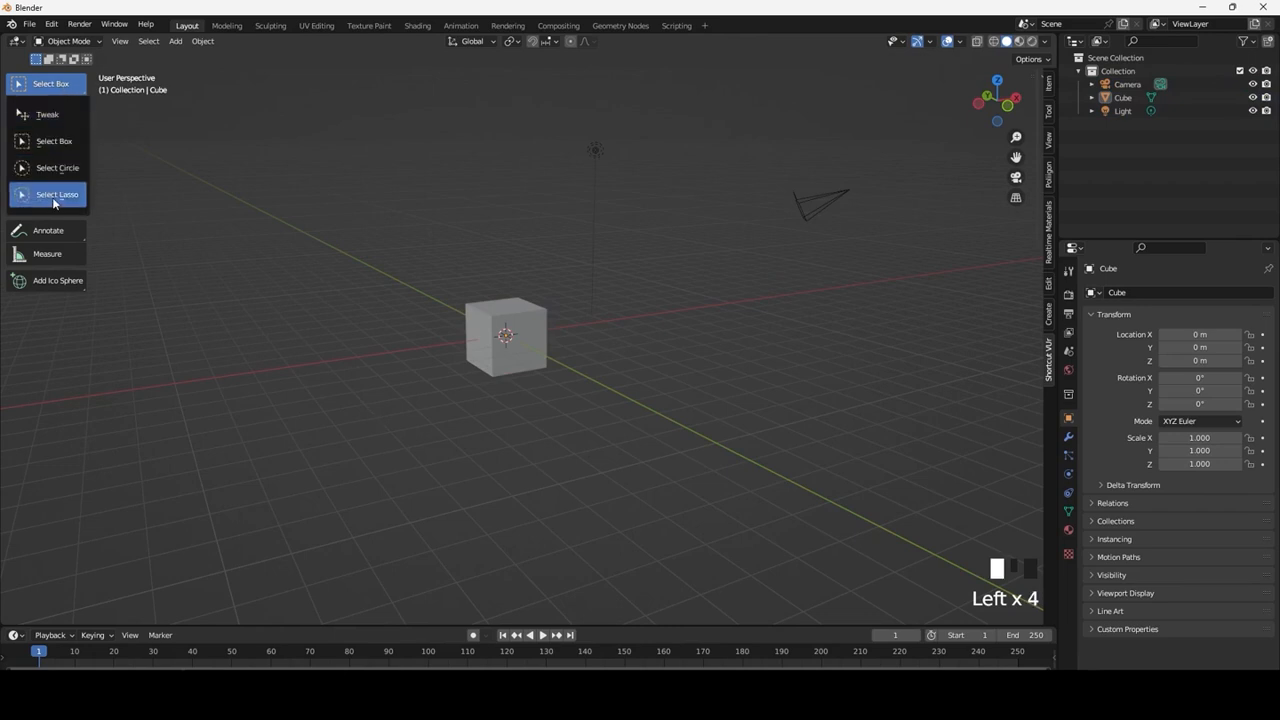
pyautogui.moveTo(54, 203); pyautogui.dragTo(54, 200)
pyautogui.moveTo(440, 533)
pyautogui.mouseDown()
pyautogui.moveTo(995, 175)
pyautogui.moveTo(330, 429)
pyautogui.moveTo(531, 467)
pyautogui.moveTo(633, 238)
pyautogui.moveTo(438, 345)
pyautogui.mouseUp()
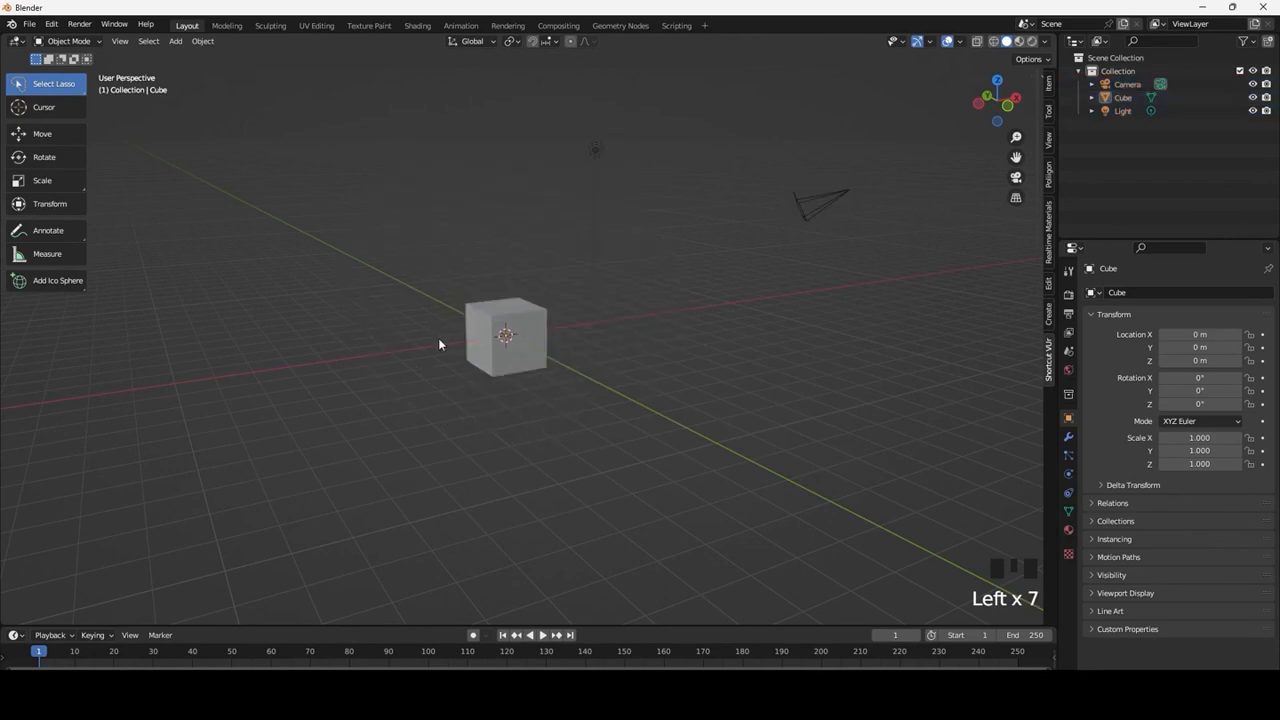
# Pick the cube, camera and light in turn with Select Circle, clear the selection, and return to Select Box
pyautogui.moveTo(70, 84)
pyautogui.mouseDown()
pyautogui.moveTo(60, 205)
pyautogui.moveTo(60, 142)
pyautogui.moveTo(72, 170)
pyautogui.moveTo(60, 177)
pyautogui.mouseUp()
pyautogui.click(500, 337)
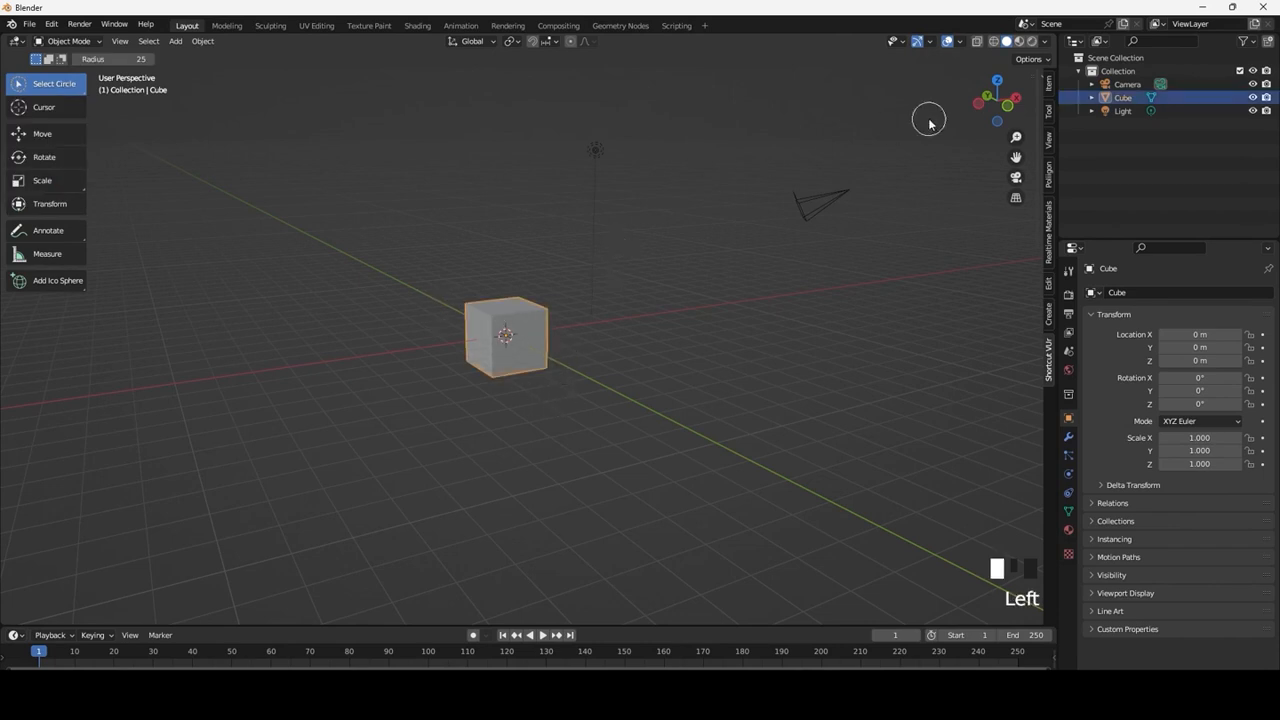
pyautogui.click(822, 195)
pyautogui.doubleClick(603, 151)
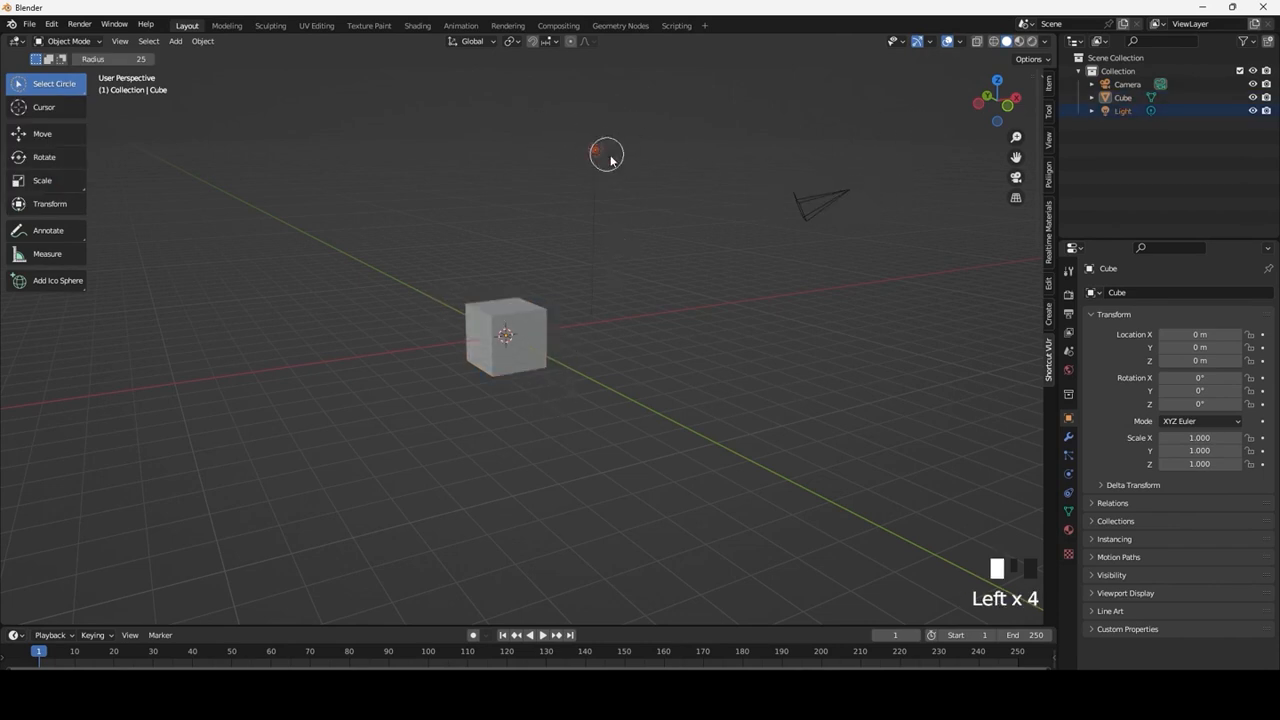
pyautogui.click(833, 199)
pyautogui.click(455, 328)
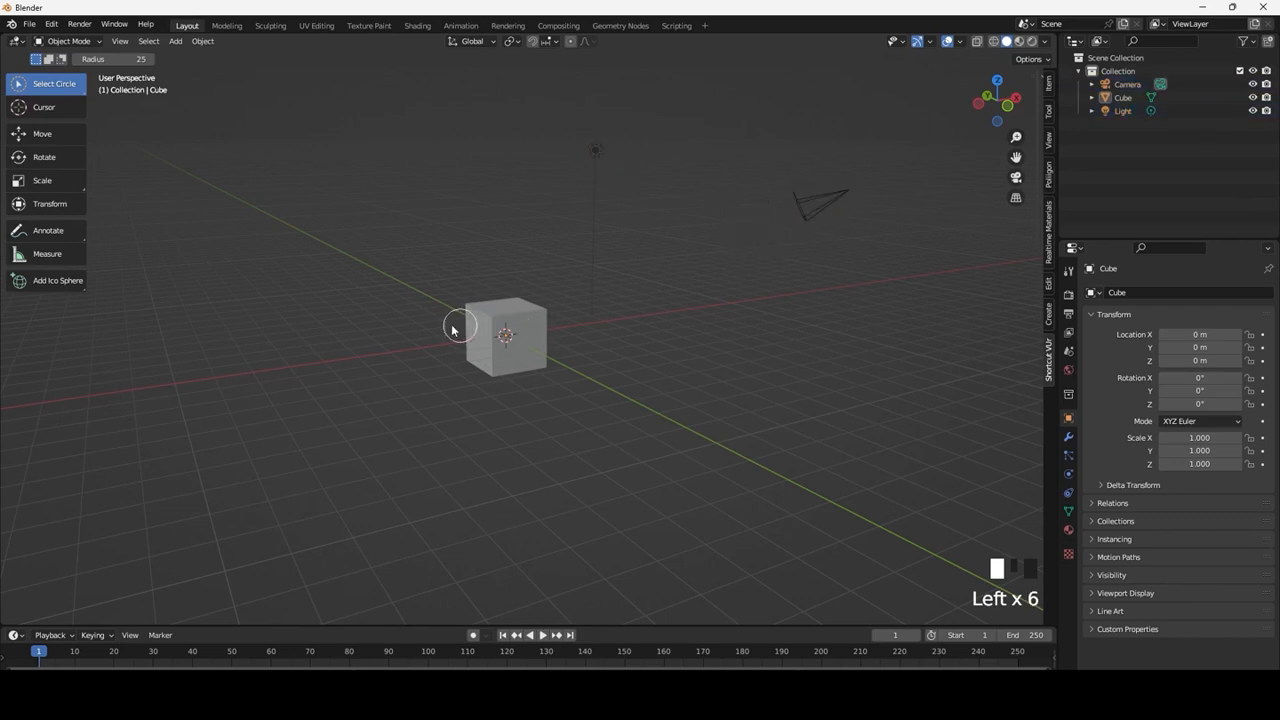
pyautogui.click(50, 91)
pyautogui.moveTo(50, 91)
pyautogui.mouseDown()
pyautogui.moveTo(57, 200)
pyautogui.moveTo(70, 145)
pyautogui.mouseUp()
# Activate the Cursor tool and reposition the 3D cursor at several spots around the cube
pyautogui.scroll(1, 634, 247)
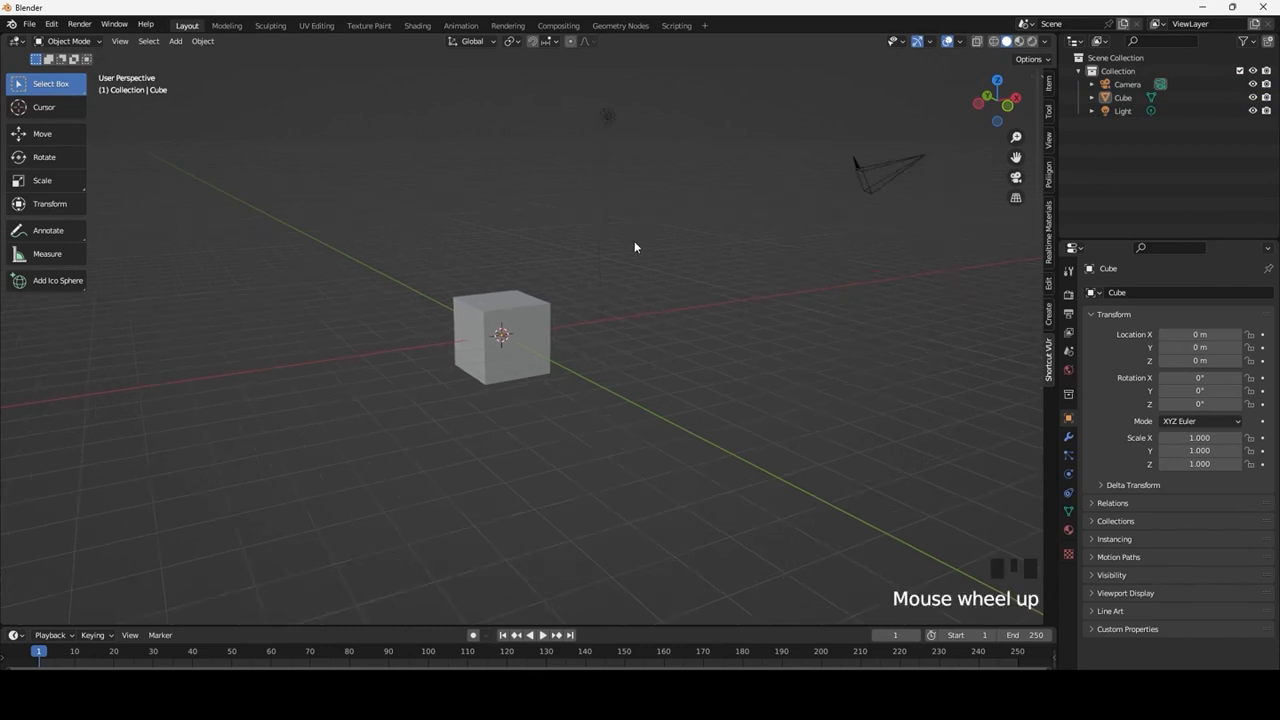
pyautogui.scroll(1, 634, 247)
pyautogui.moveTo(533, 245); pyautogui.dragTo(576, 285, button='middle')
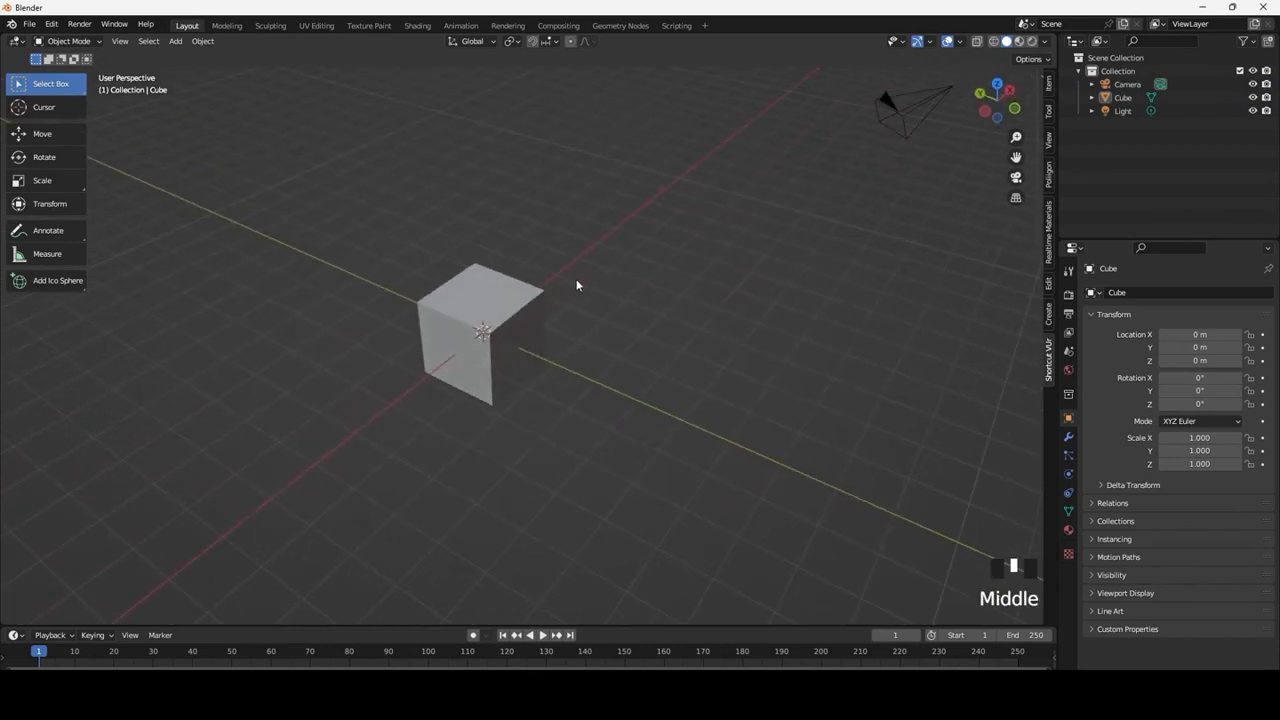
pyautogui.click(50, 107)
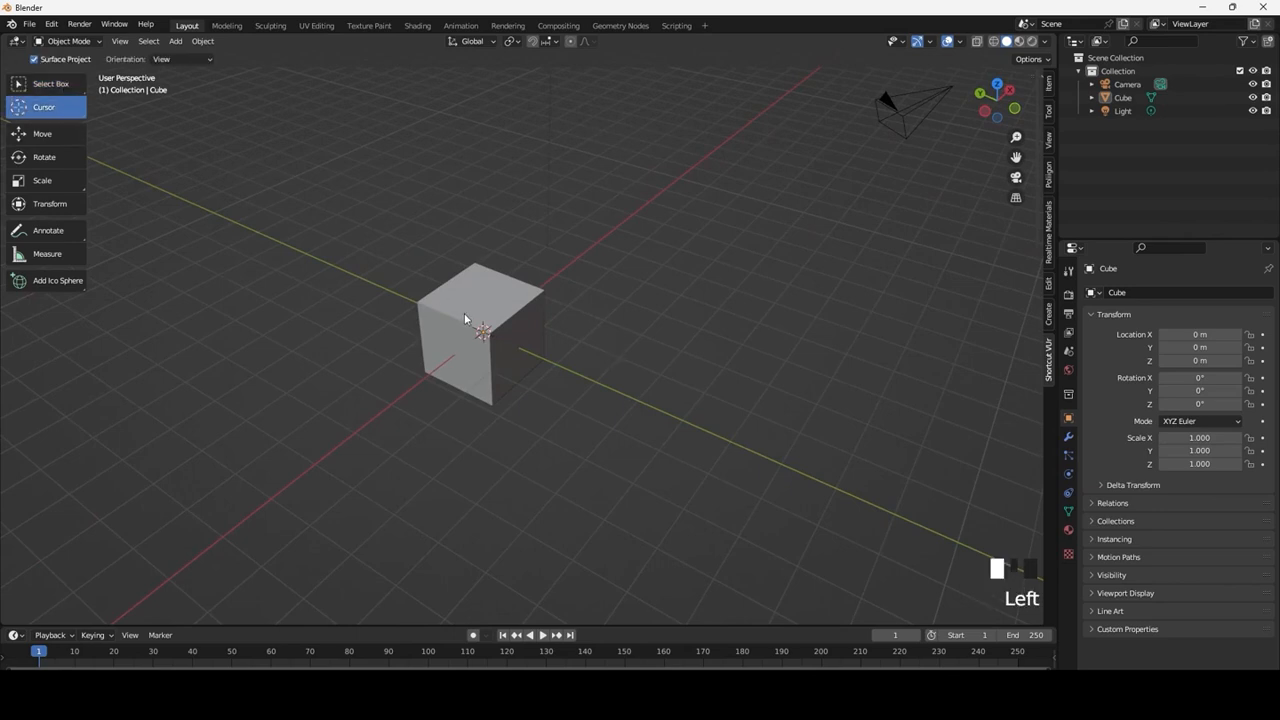
pyautogui.moveTo(465, 318); pyautogui.dragTo(392, 290)
pyautogui.moveTo(386, 287); pyautogui.dragTo(421, 237)
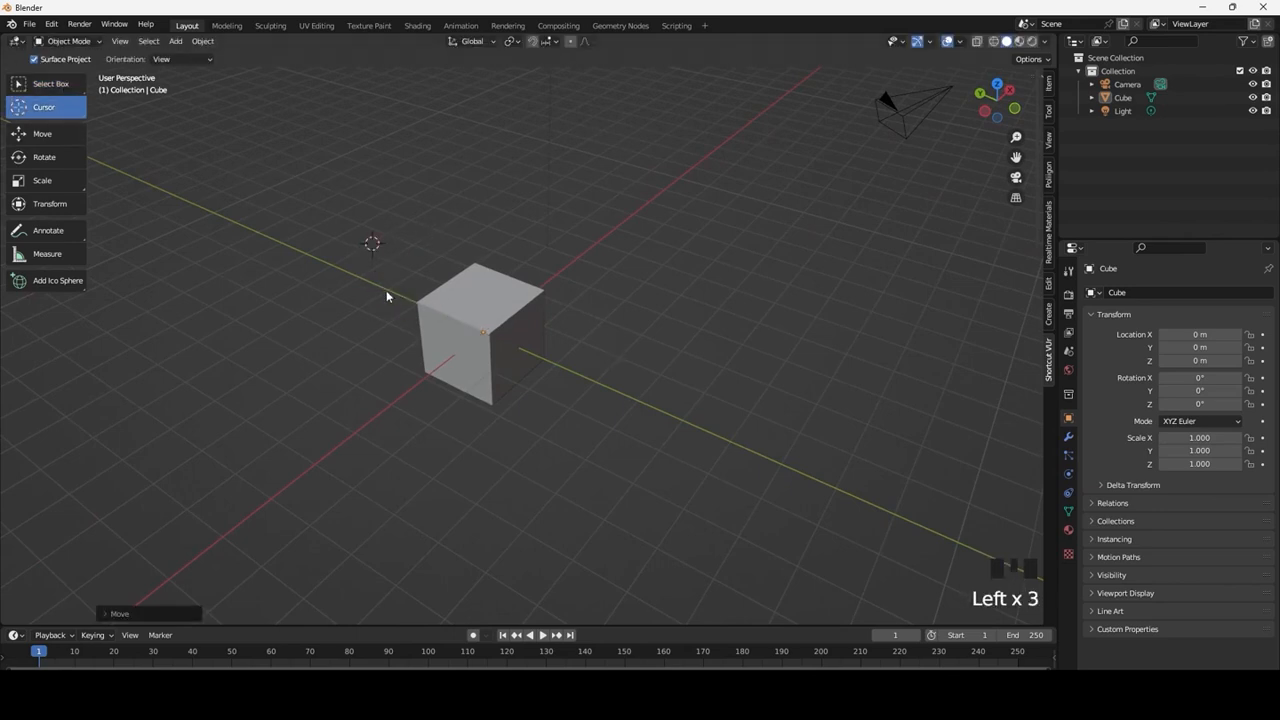
pyautogui.moveTo(405, 290); pyautogui.dragTo(385, 282, button='middle')
pyautogui.moveTo(385, 282); pyautogui.dragTo(482, 342)
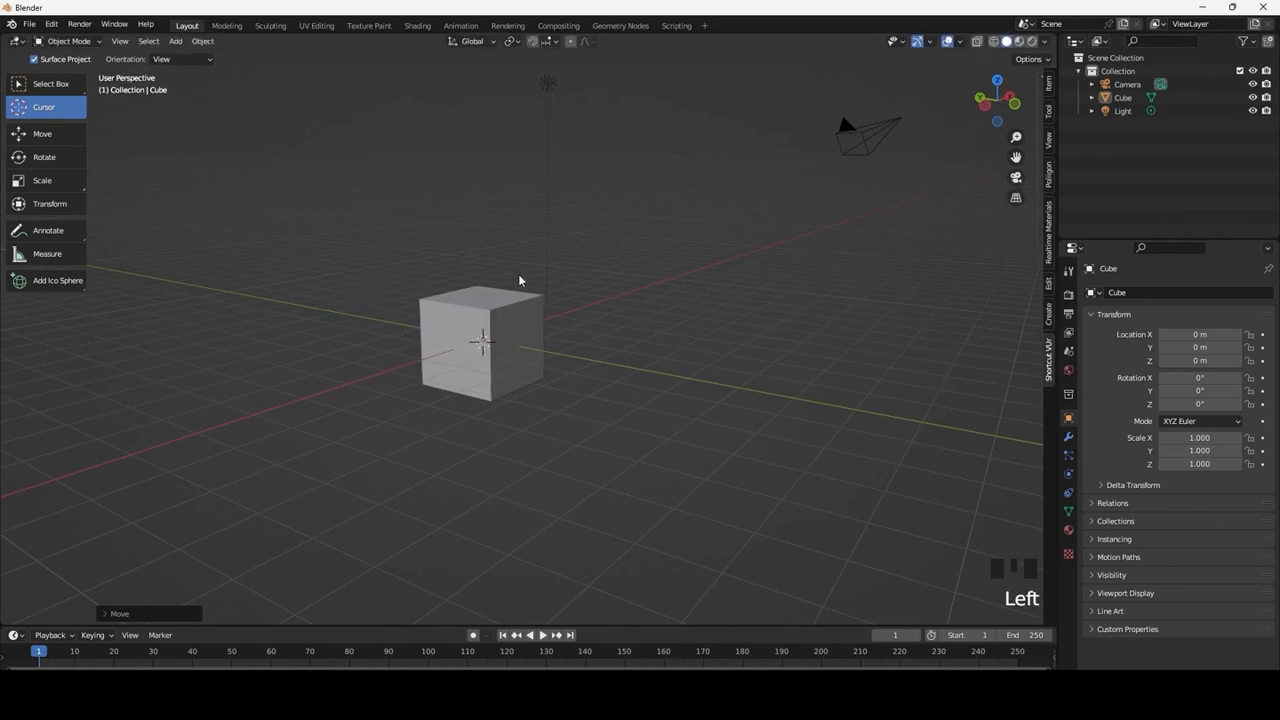
# Place the 3D cursor beside the cube, and snap it back to the world origin
pyautogui.click(481, 341)
pyautogui.moveTo(369, 373); pyautogui.dragTo(320, 386)
pyautogui.hotkey('shift', 's')
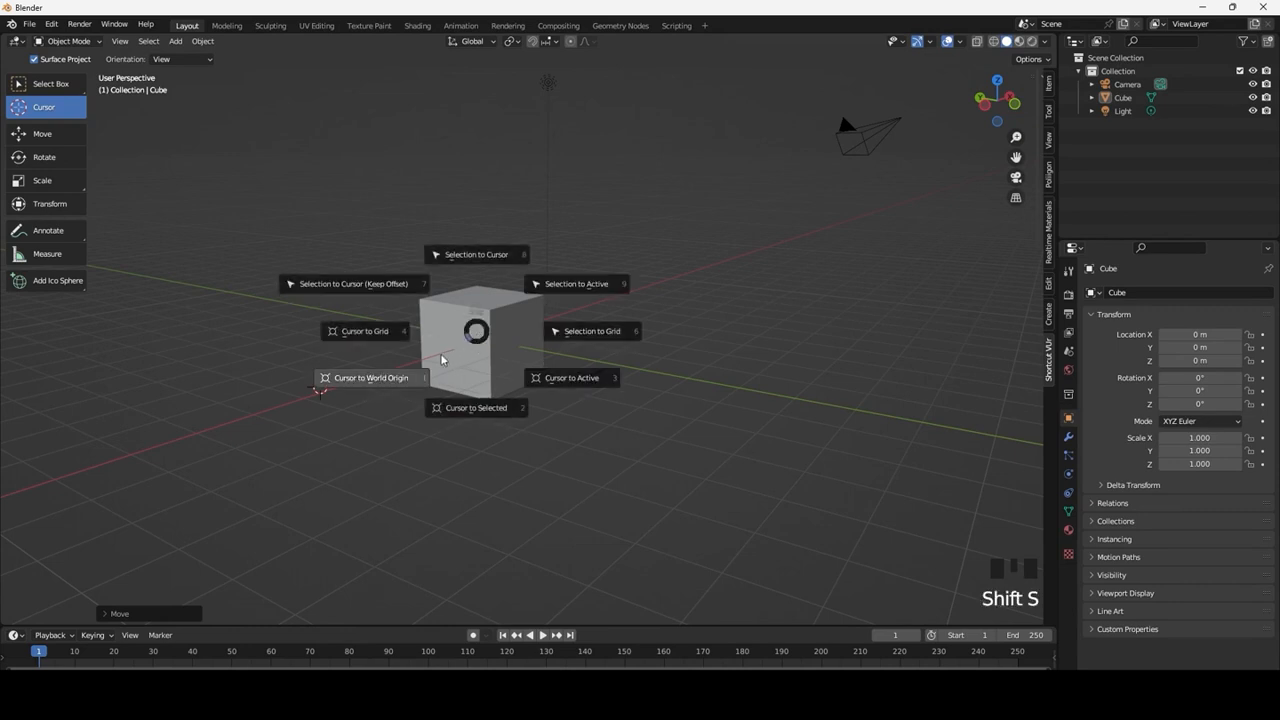
pyautogui.click(322, 400)
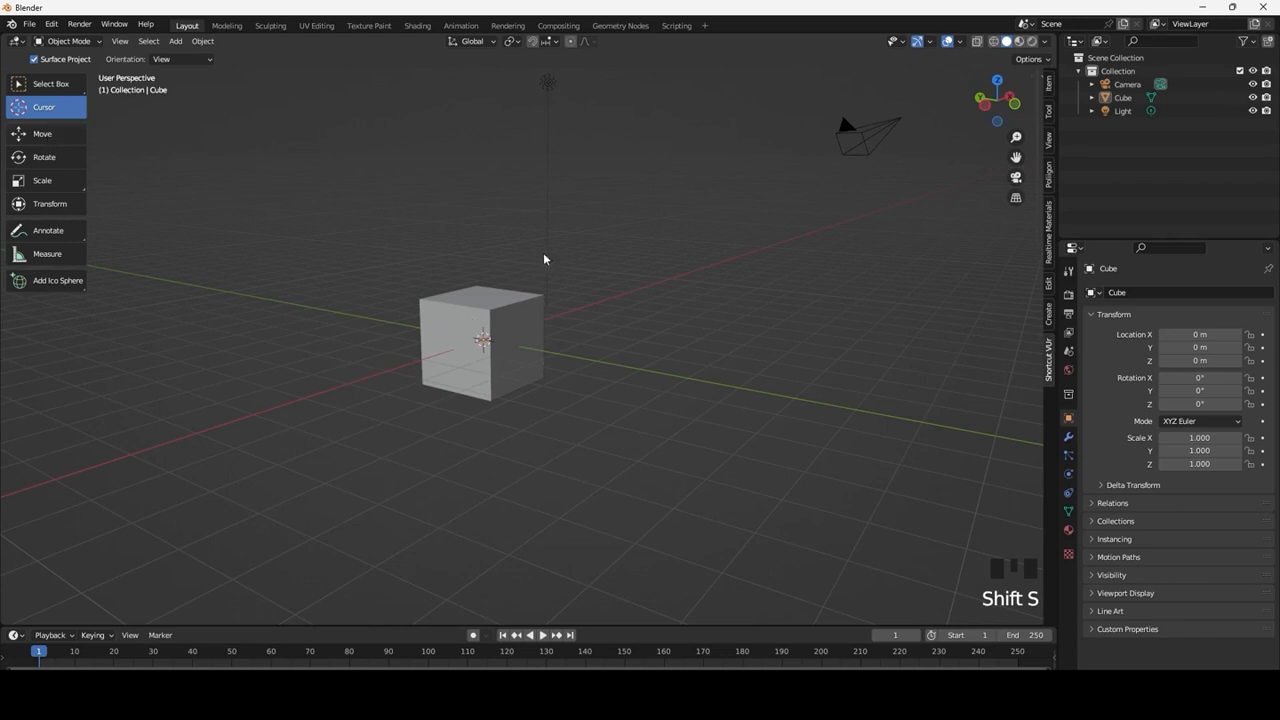
# Select the cube and move it with the Move gizmo to about X 0.6, Y 0.43, Z 0.77 m
pyautogui.scroll(-2, 620, 240)
pyautogui.moveTo(629, 265); pyautogui.dragTo(606, 328, button='middle')
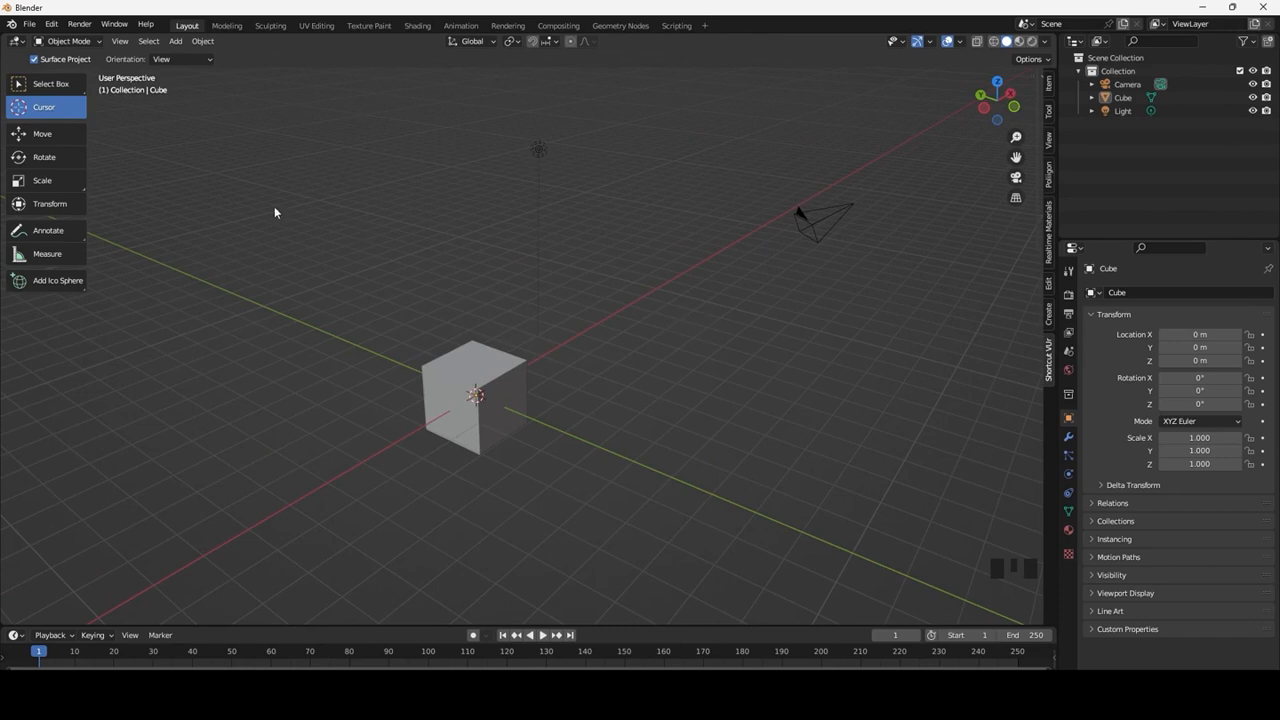
pyautogui.click(59, 136)
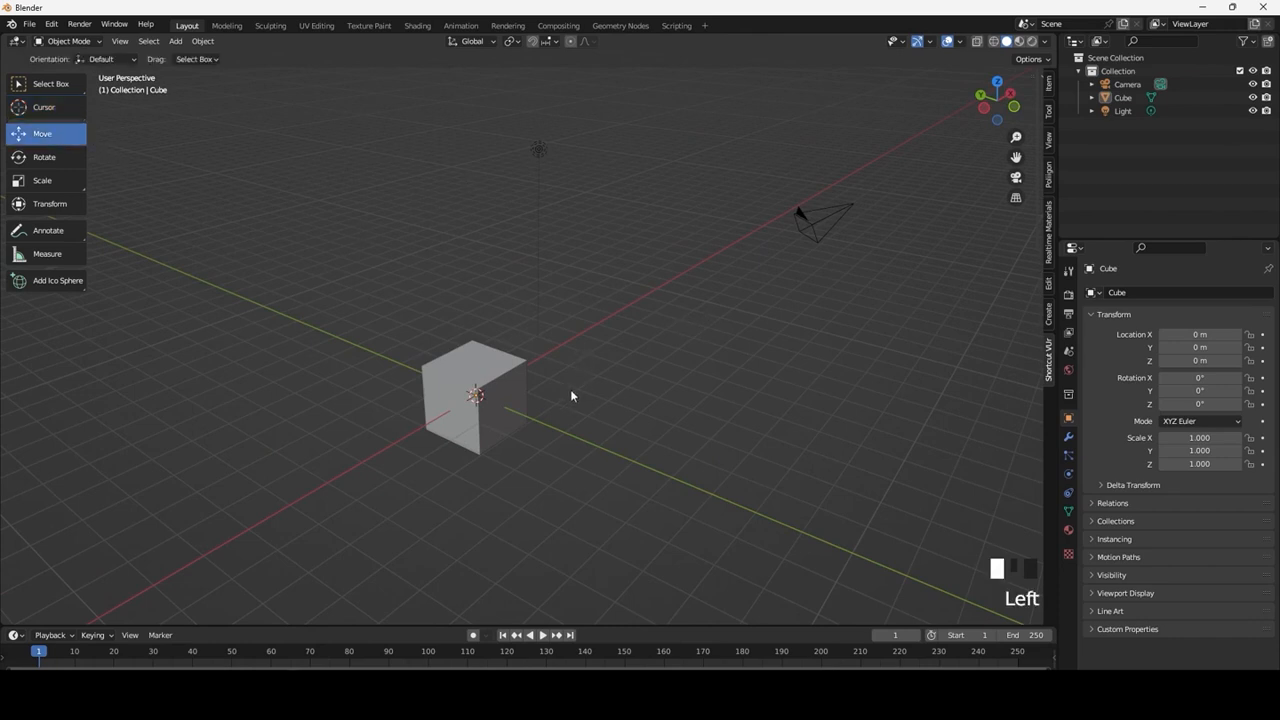
pyautogui.click(512, 388)
pyautogui.moveTo(513, 374); pyautogui.dragTo(400, 333)
pyautogui.moveTo(420, 312); pyautogui.dragTo(378, 358)
# Rotate the cube to about -99.5°, 22°, -173° and scale it to about 8.57, 1.63, 3.9
pyautogui.click(44, 158)
pyautogui.moveTo(462, 320); pyautogui.dragTo(445, 376)
pyautogui.moveTo(455, 380); pyautogui.dragTo(192, 295)
pyautogui.click(42, 180)
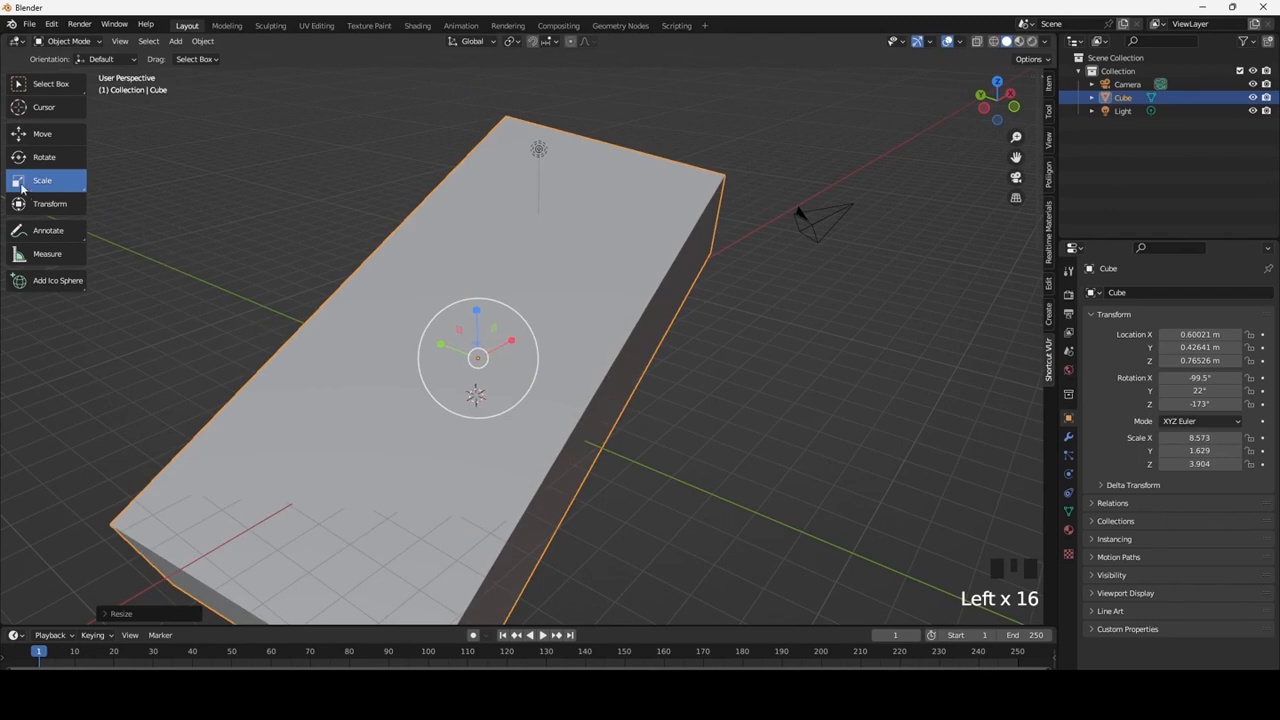
# Use the Transform tool to move the block to about X 6, Z 4.56 m and scale it to about 20.4, 2.1, 4.25
pyautogui.click(48, 203)
pyautogui.moveTo(477, 321); pyautogui.dragTo(477, 175)
pyautogui.moveTo(529, 209); pyautogui.dragTo(648, 228)
# Change the interactive add-primitive tool from Add Ico Sphere to Add Cube
pyautogui.click(53, 281)
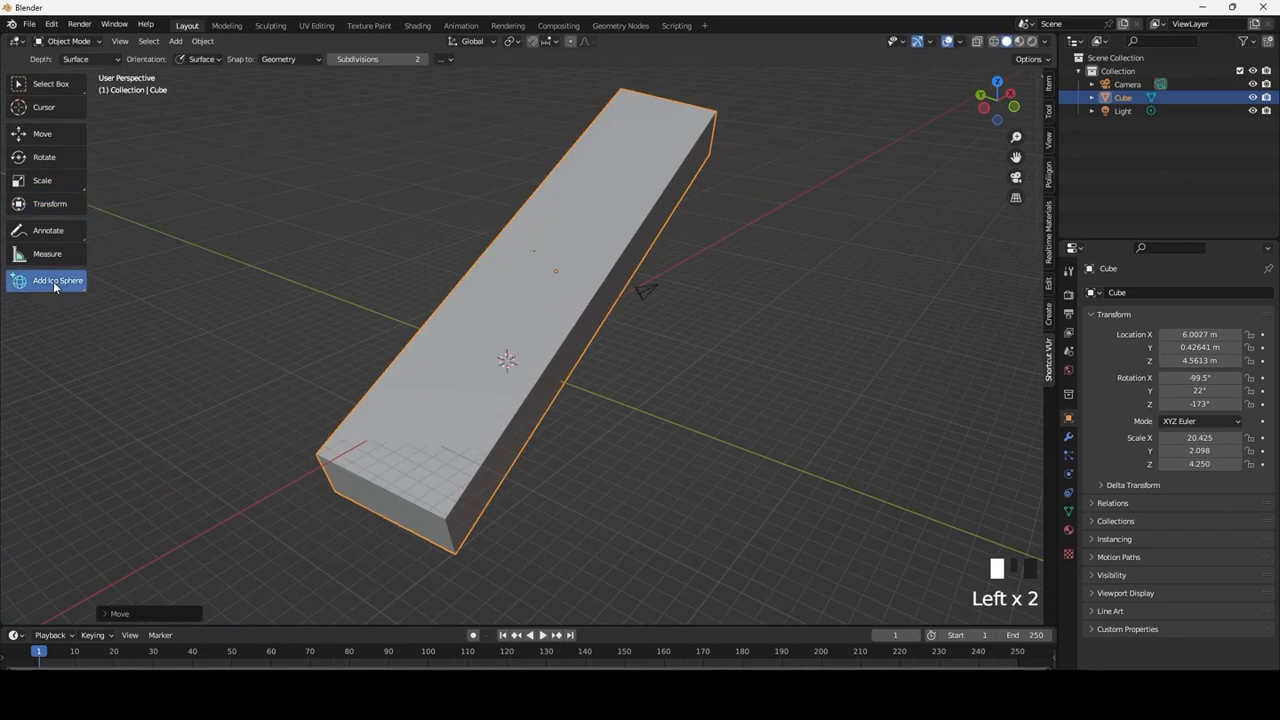
pyautogui.moveTo(70, 287); pyautogui.dragTo(60, 306)
# Draw several freehand annotation strokes in the empty space beside the block, and erase them
pyautogui.click(48, 230)
pyautogui.moveTo(314, 218)
pyautogui.mouseDown()
pyautogui.moveTo(171, 314)
pyautogui.moveTo(305, 360)
pyautogui.moveTo(337, 234)
pyautogui.moveTo(358, 275)
pyautogui.mouseUp()
pyautogui.moveTo(316, 345)
pyautogui.mouseDown()
pyautogui.moveTo(303, 368)
pyautogui.moveTo(436, 196)
pyautogui.moveTo(264, 252)
pyautogui.moveTo(300, 257)
pyautogui.mouseUp()
pyautogui.moveTo(340, 166); pyautogui.dragTo(222, 198)
pyautogui.moveTo(197, 265); pyautogui.dragTo(290, 293)
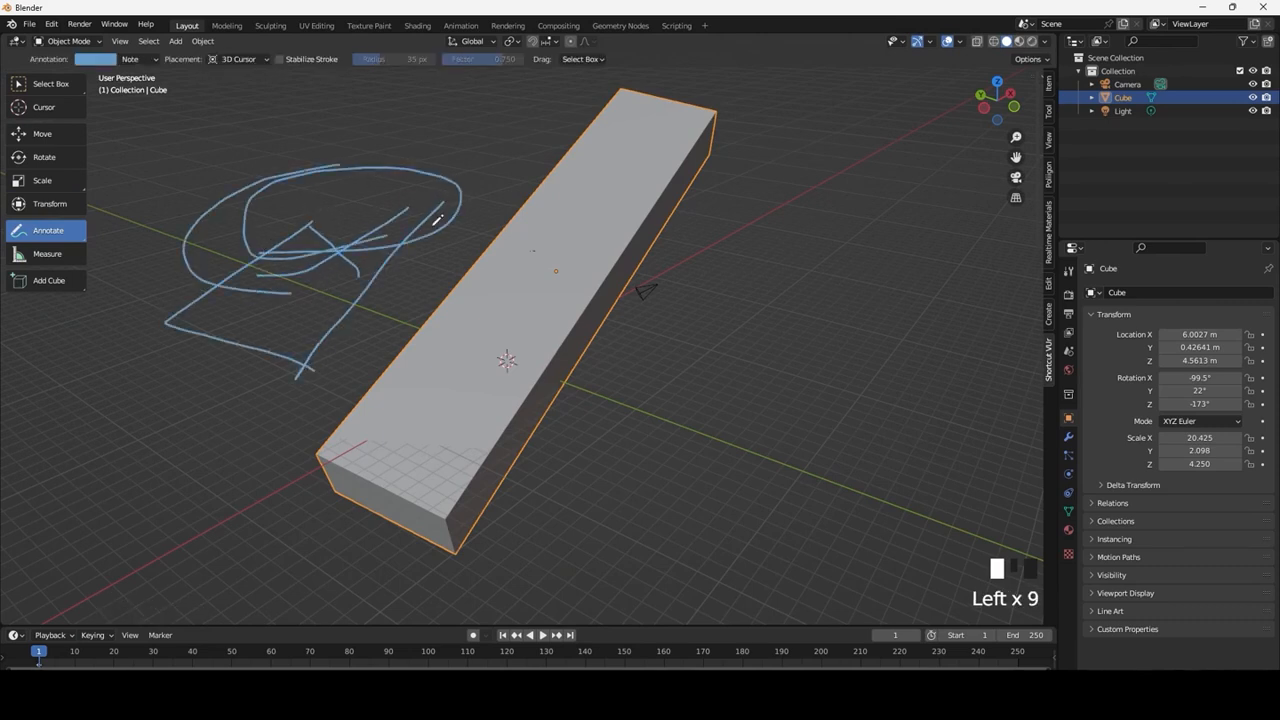
pyautogui.keyDown('ctrl'); pyautogui.moveTo(455, 192); pyautogui.dragTo(279, 401); pyautogui.keyUp('ctrl')
pyautogui.moveTo(529, 244)
pyautogui.keyDown('ctrl'); pyautogui.mouseDown()
pyautogui.moveTo(306, 223)
pyautogui.moveTo(409, 191)
pyautogui.moveTo(366, 171)
pyautogui.moveTo(419, 364)
pyautogui.moveTo(129, 349)
pyautogui.moveTo(380, 206)
pyautogui.moveTo(449, 234)
pyautogui.moveTo(203, 329)
pyautogui.moveTo(274, 277)
pyautogui.moveTo(219, 330)
pyautogui.mouseUp(); pyautogui.keyUp('ctrl')
# Measure the block's length and a few shorter distances across its top face
pyautogui.click(63, 258)
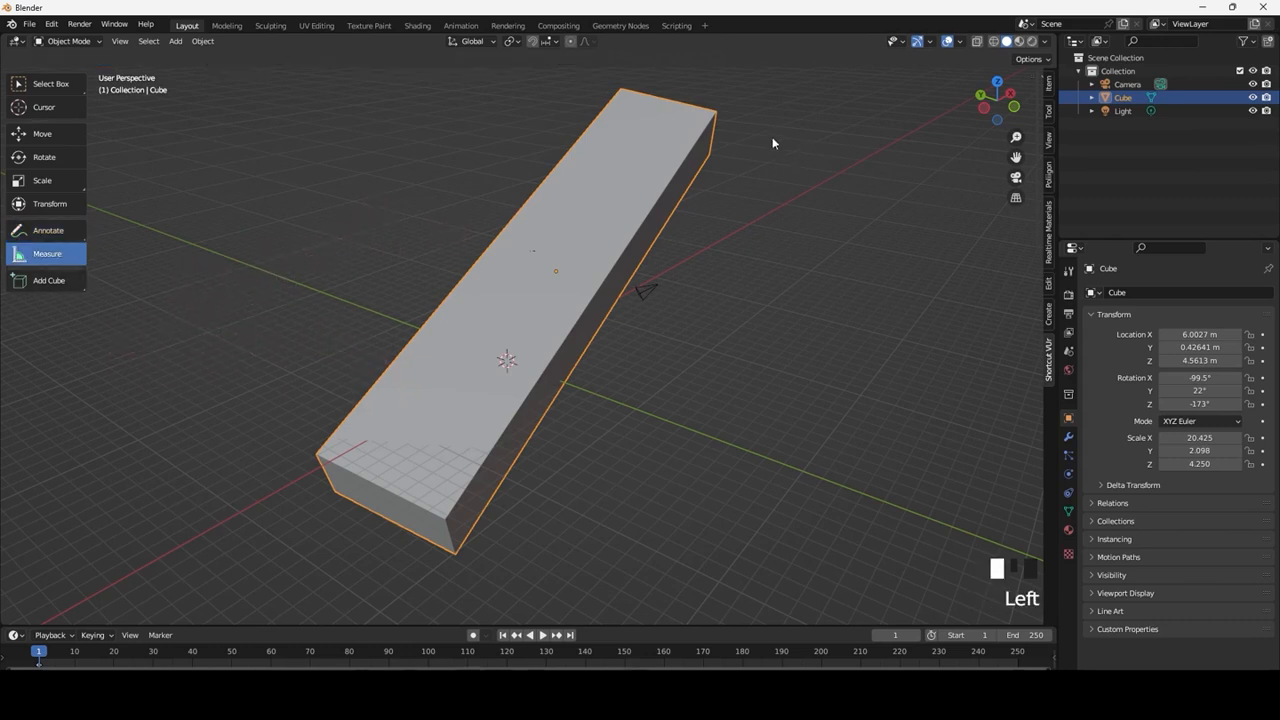
pyautogui.moveTo(714, 118)
pyautogui.mouseDown()
pyautogui.moveTo(357, 623)
pyautogui.moveTo(537, 474)
pyautogui.moveTo(450, 528)
pyautogui.moveTo(456, 505)
pyautogui.moveTo(447, 517)
pyautogui.moveTo(336, 437)
pyautogui.moveTo(714, 12)
pyautogui.mouseUp()
pyautogui.moveTo(657, 122); pyautogui.dragTo(664, 222)
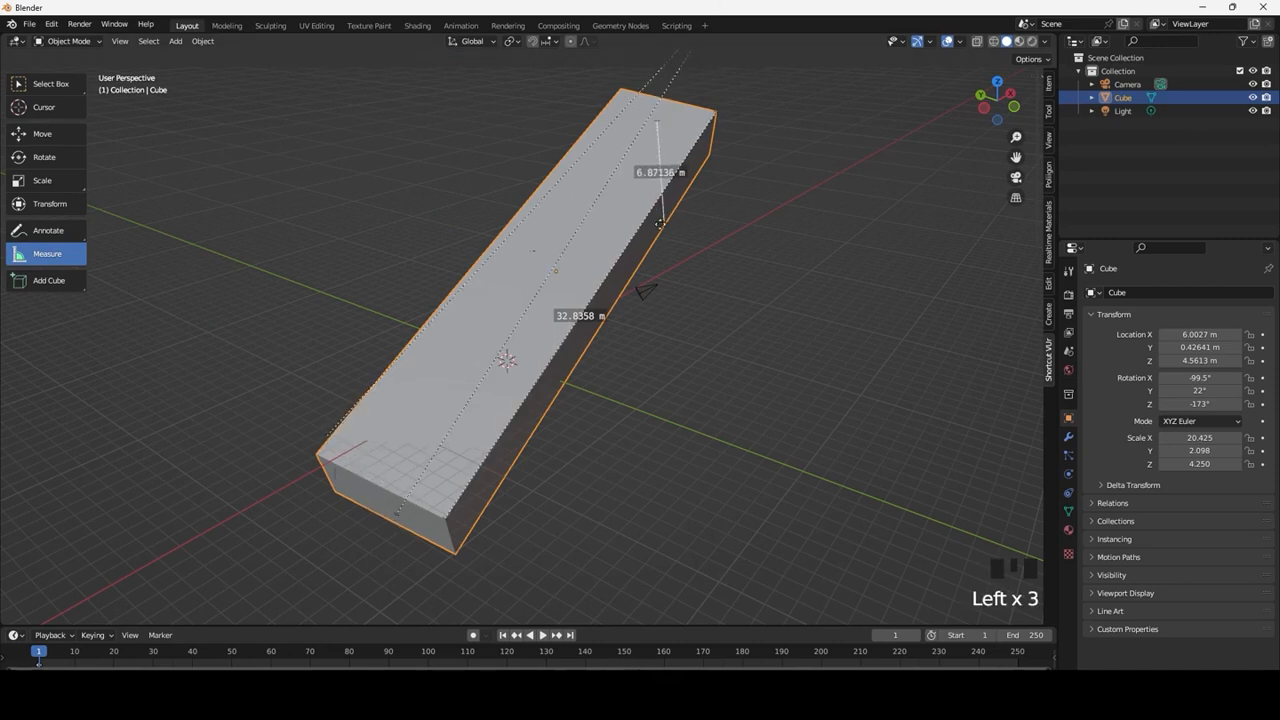
pyautogui.moveTo(575, 251); pyautogui.dragTo(510, 294)
# Draw a long box on the ground plane beside the tilted block with the Add Cube tool
pyautogui.click(46, 286)
pyautogui.moveTo(180, 266); pyautogui.dragTo(303, 446)
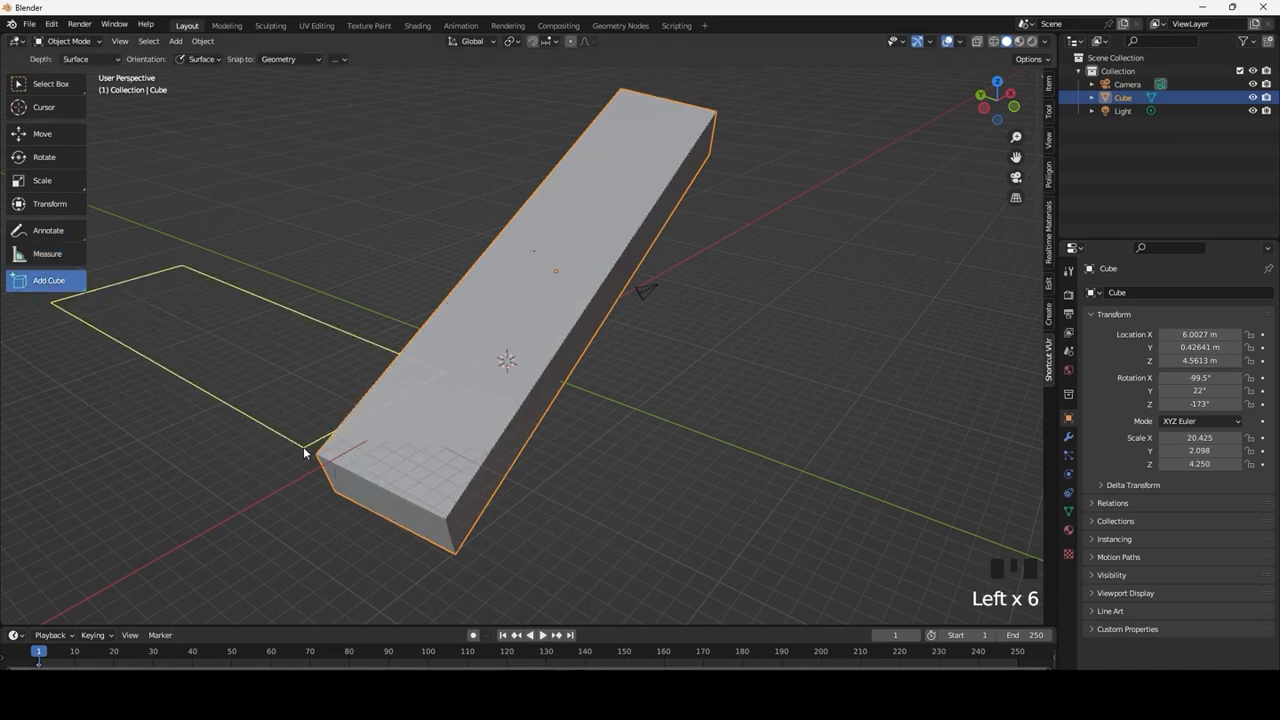
pyautogui.click(293, 281)
pyautogui.scroll(-10, 143, 303)
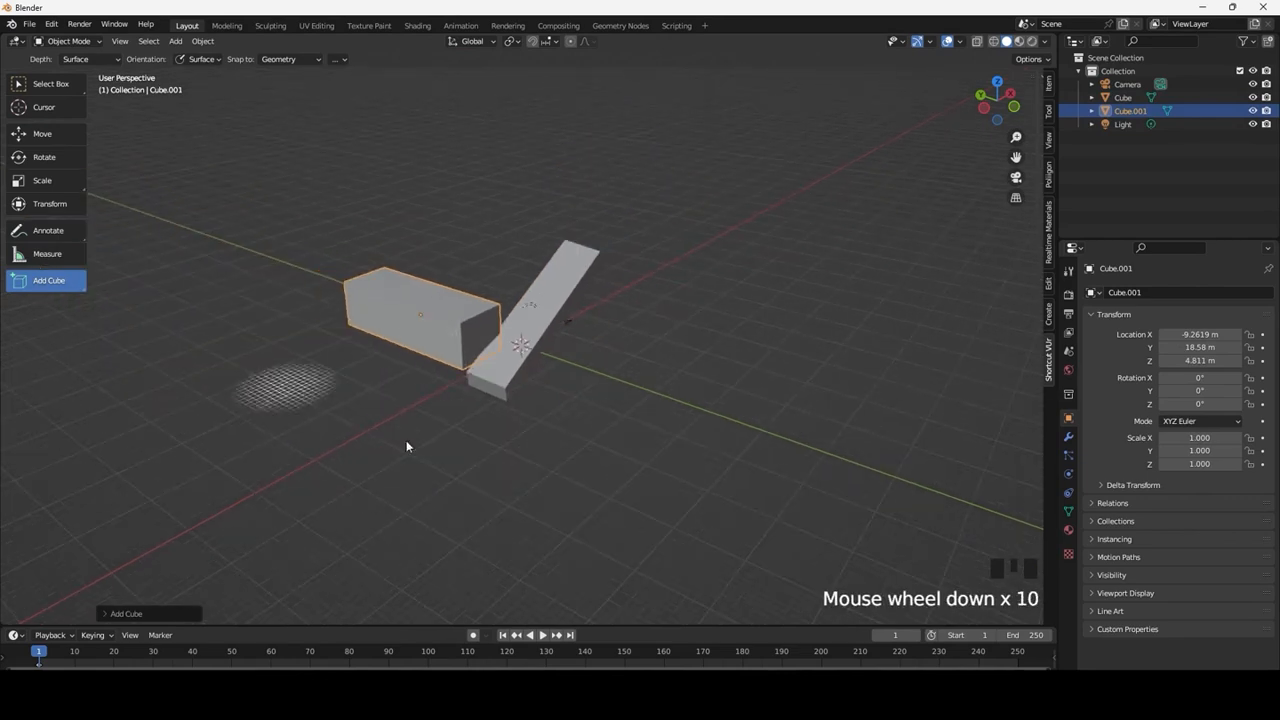
# Draw two more boxes with Add Cube: a tall upright slab and a smaller box farther along the Y axis
pyautogui.moveTo(377, 422); pyautogui.dragTo(222, 500)
pyautogui.click(141, 347)
pyautogui.moveTo(148, 251); pyautogui.dragTo(290, 268)
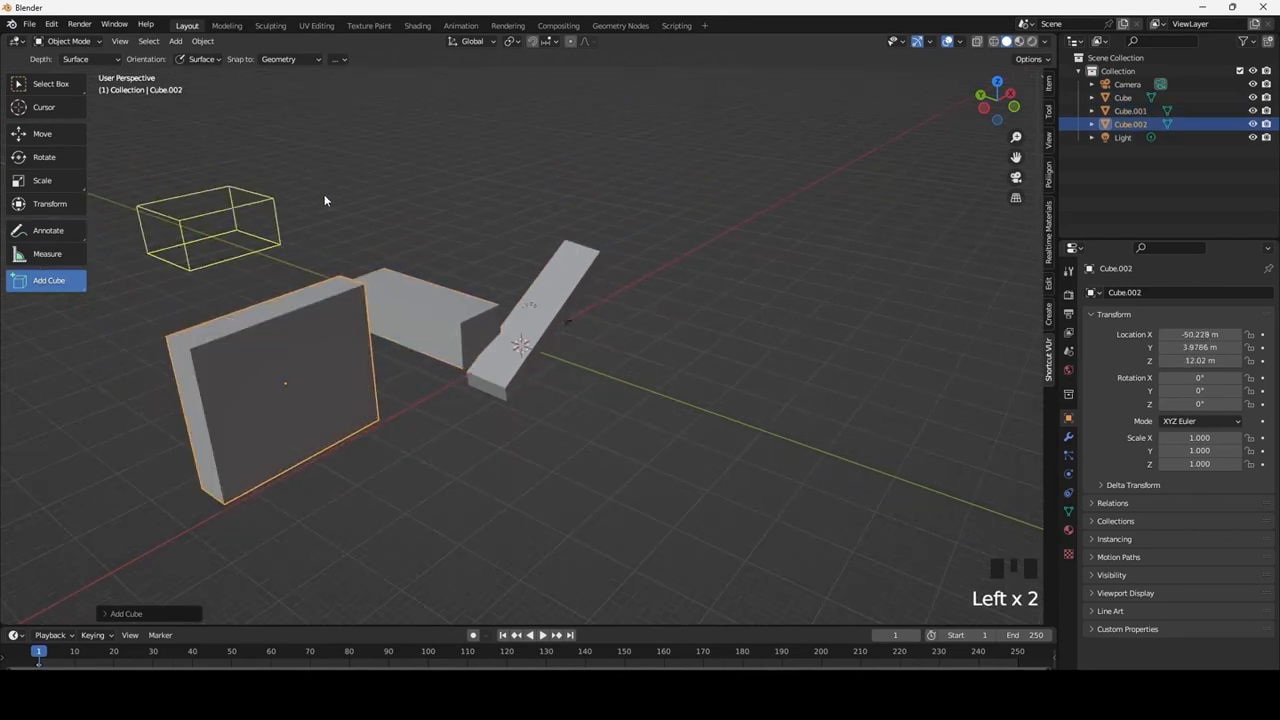
pyautogui.click(326, 195)
pyautogui.scroll(-2, 559, 410)
pyautogui.moveTo(559, 410); pyautogui.dragTo(461, 416, button='middle')
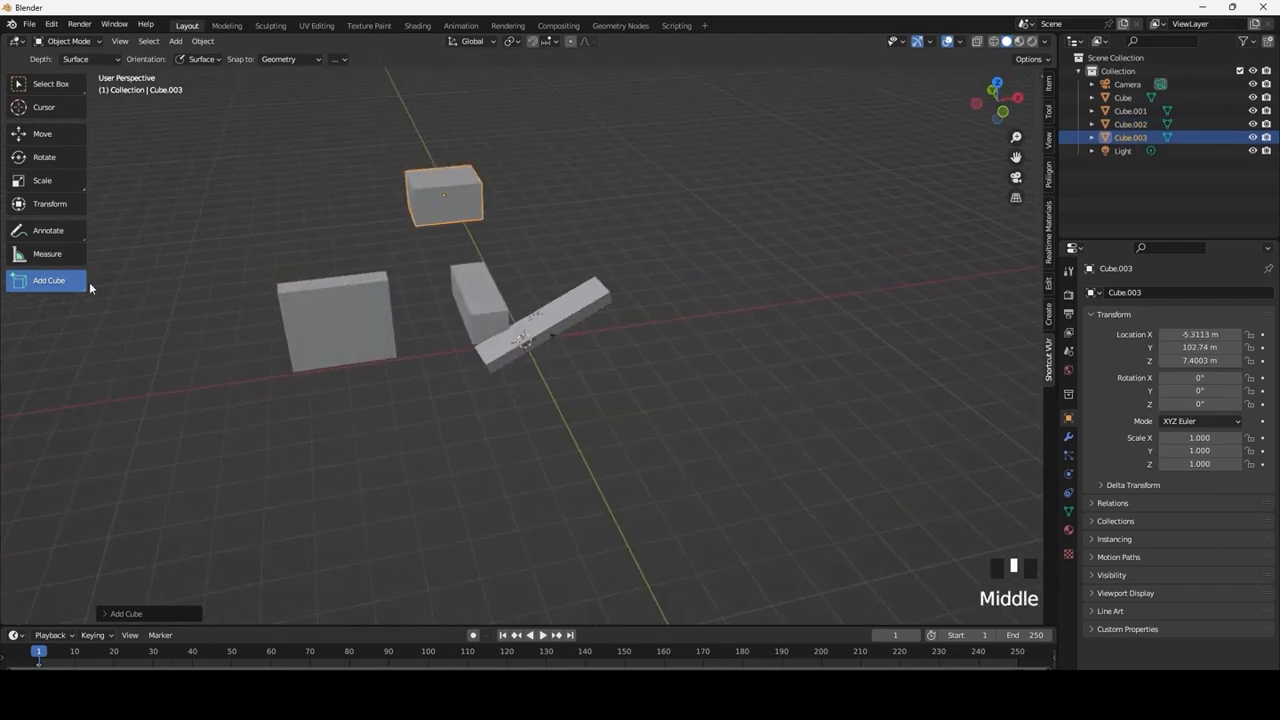
# Draw a large cone on the ground plane in front of the boxes with the Add Cone tool
pyautogui.moveTo(84, 288); pyautogui.dragTo(72, 340)
pyautogui.moveTo(354, 459); pyautogui.dragTo(557, 554)
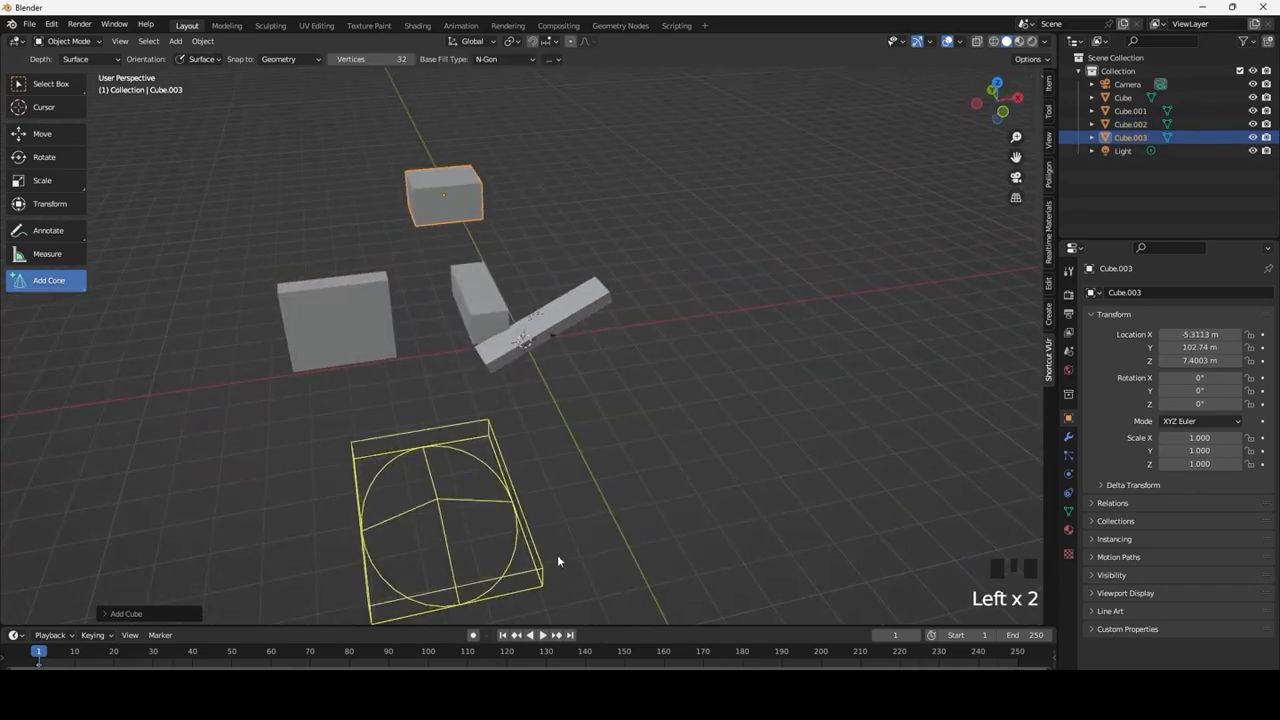
pyautogui.click(557, 537)
pyautogui.moveTo(557, 537); pyautogui.dragTo(400, 520, button='middle')
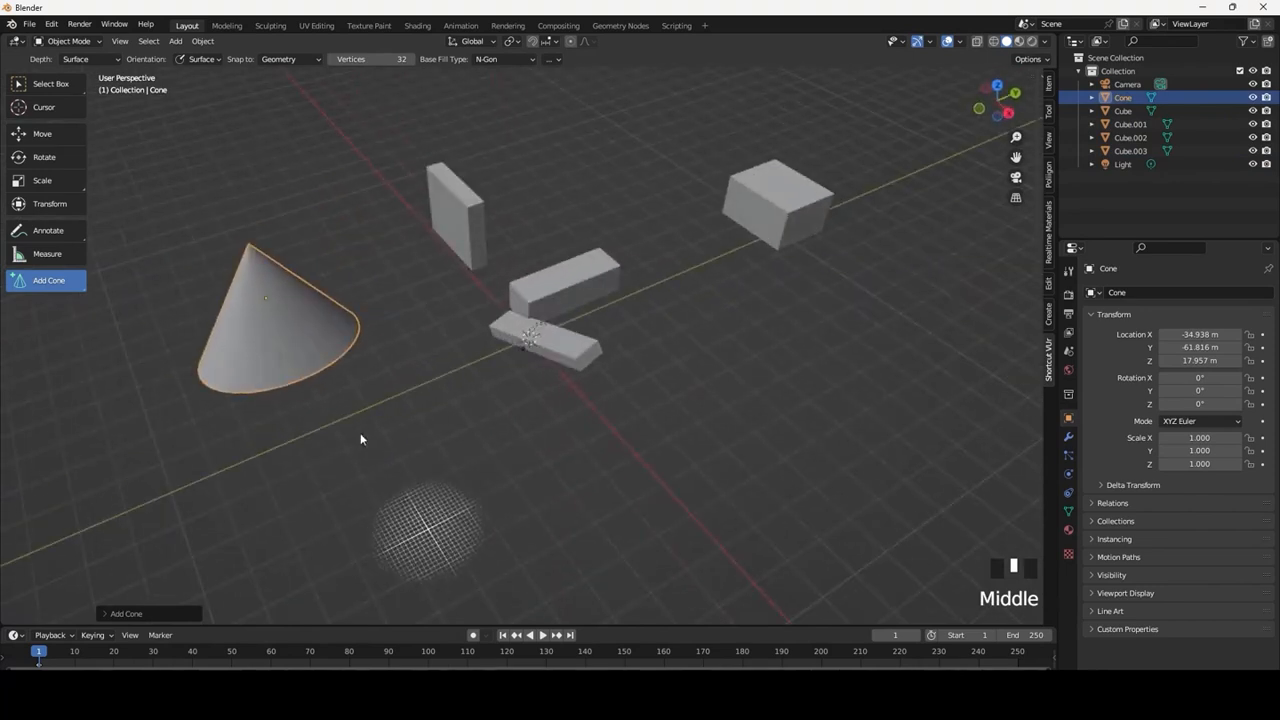
pyautogui.scroll(-2, 600, 314)
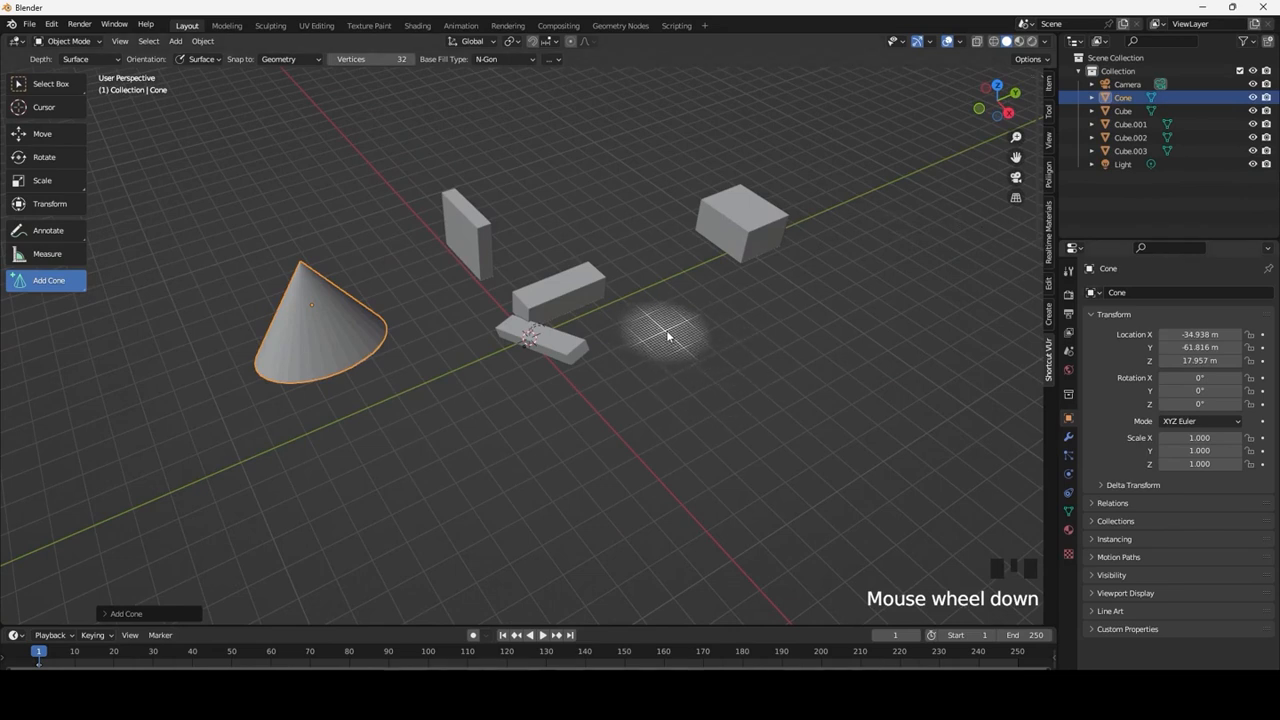
# Delete every object in the scene, including the camera and light, and return to the Select Box tool
pyautogui.press('a')
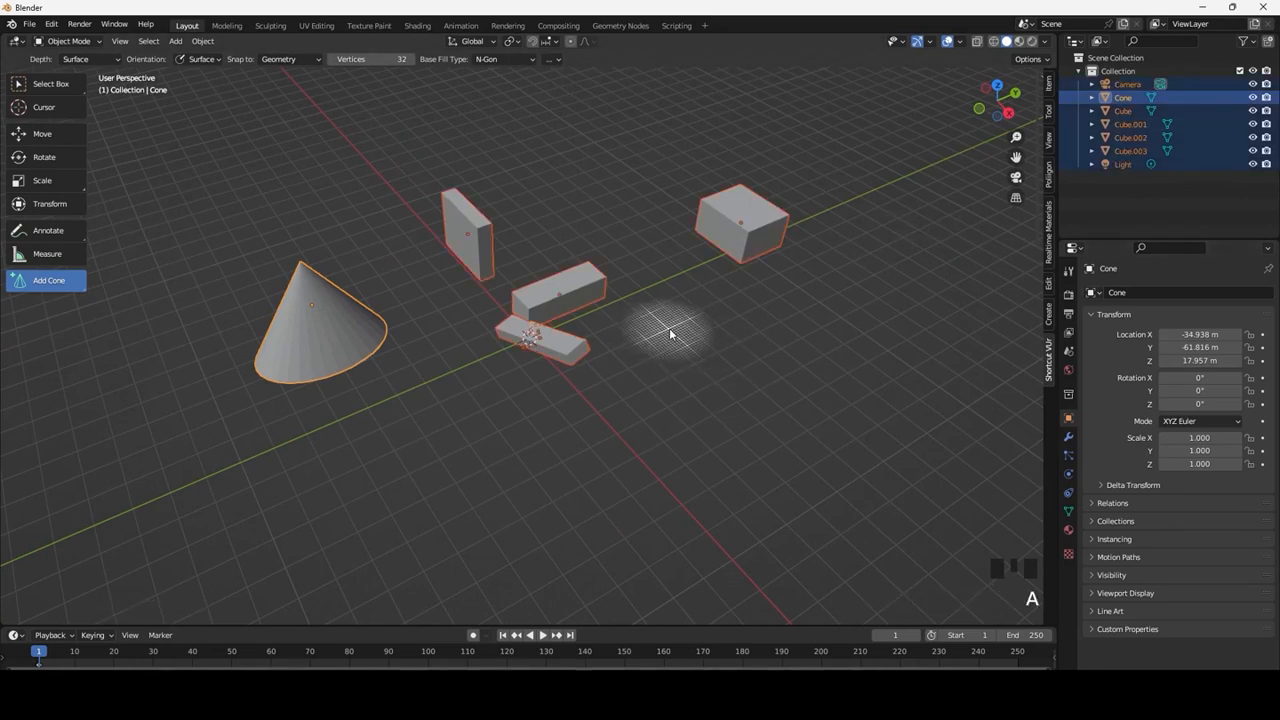
pyautogui.press('x')
pyautogui.click(671, 331)
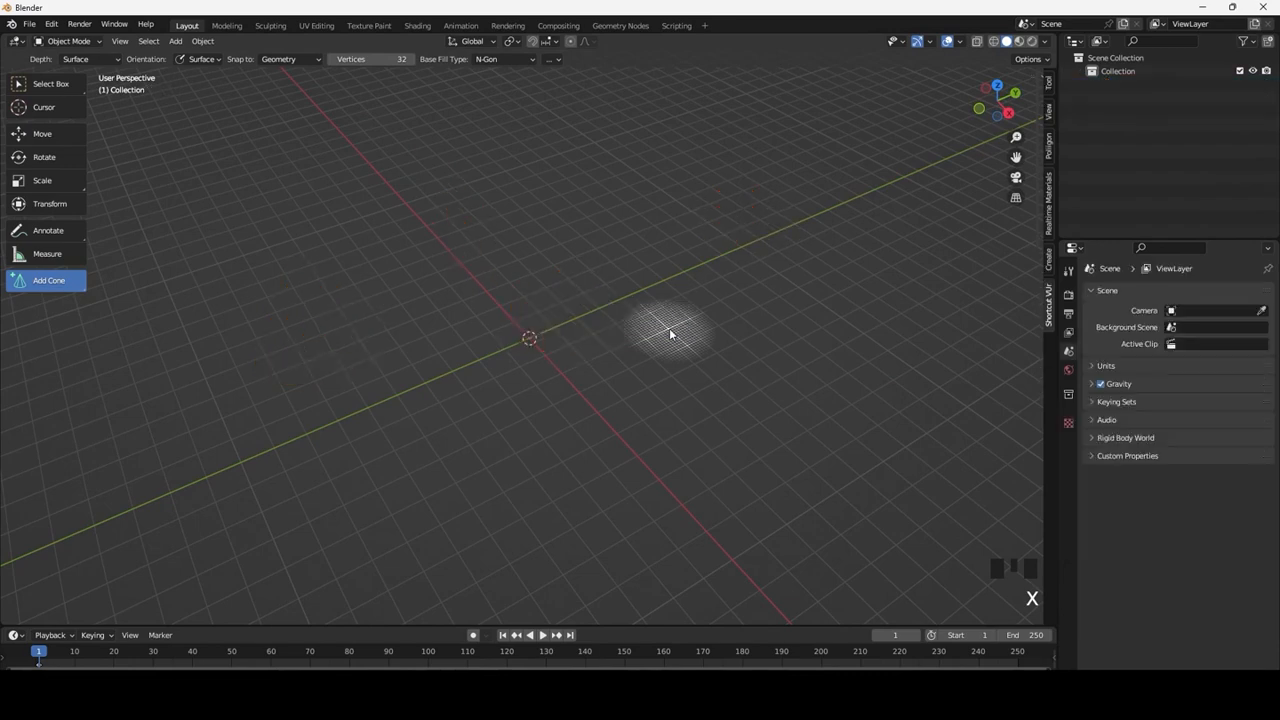
pyautogui.moveTo(671, 331); pyautogui.dragTo(589, 334, button='middle')
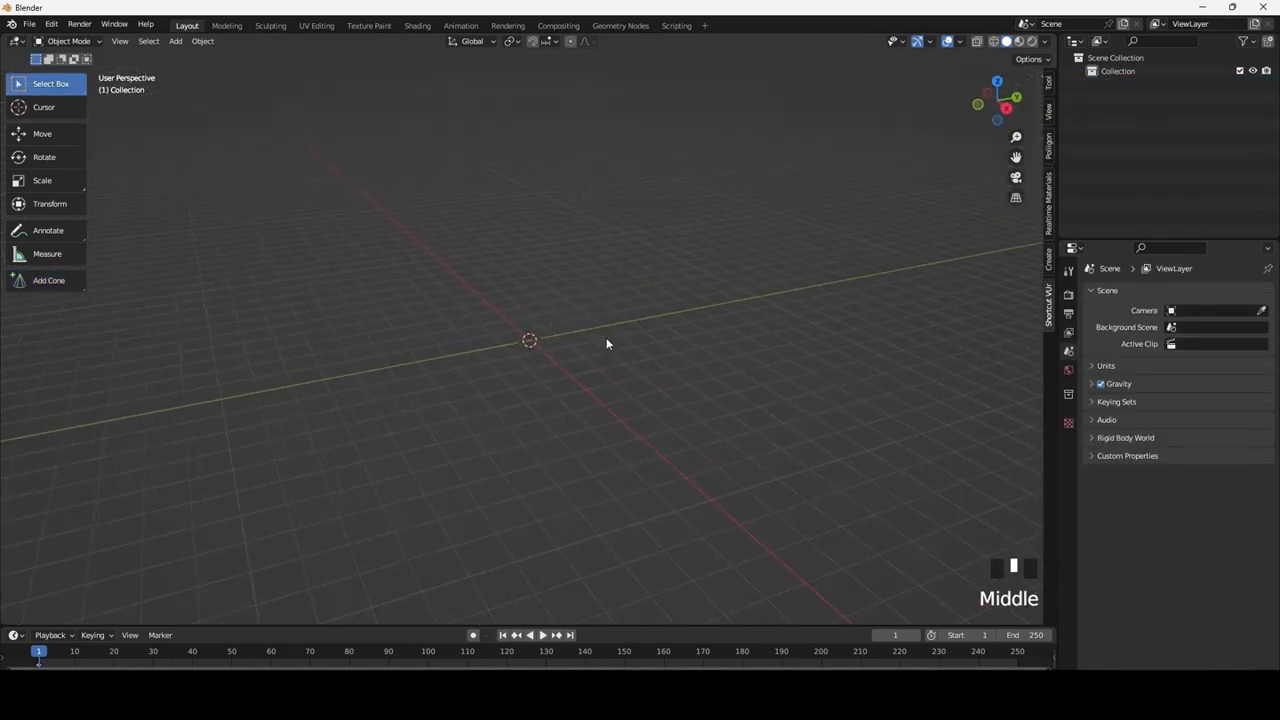
pyautogui.scroll(1, 577, 314)
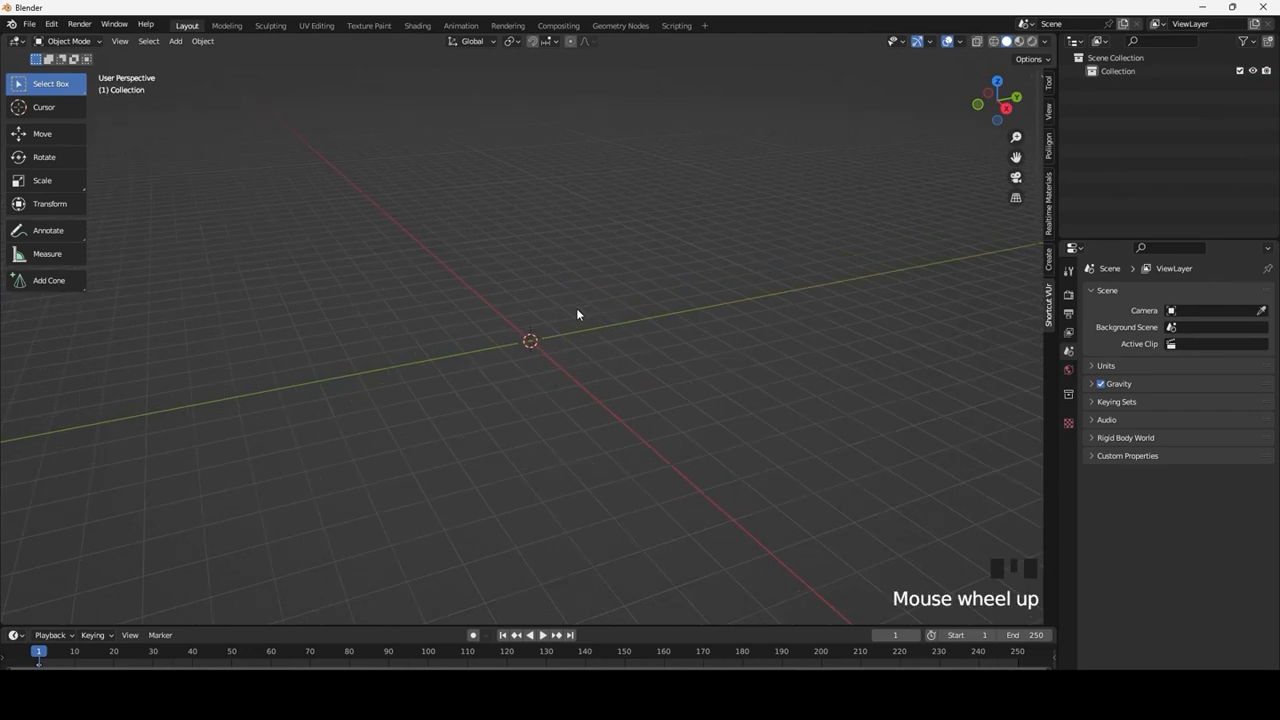
# Add a cube mesh at the world origin and frame it closely in the view
pyautogui.hotkey('shift', 'a')
pyautogui.moveTo(576, 308)
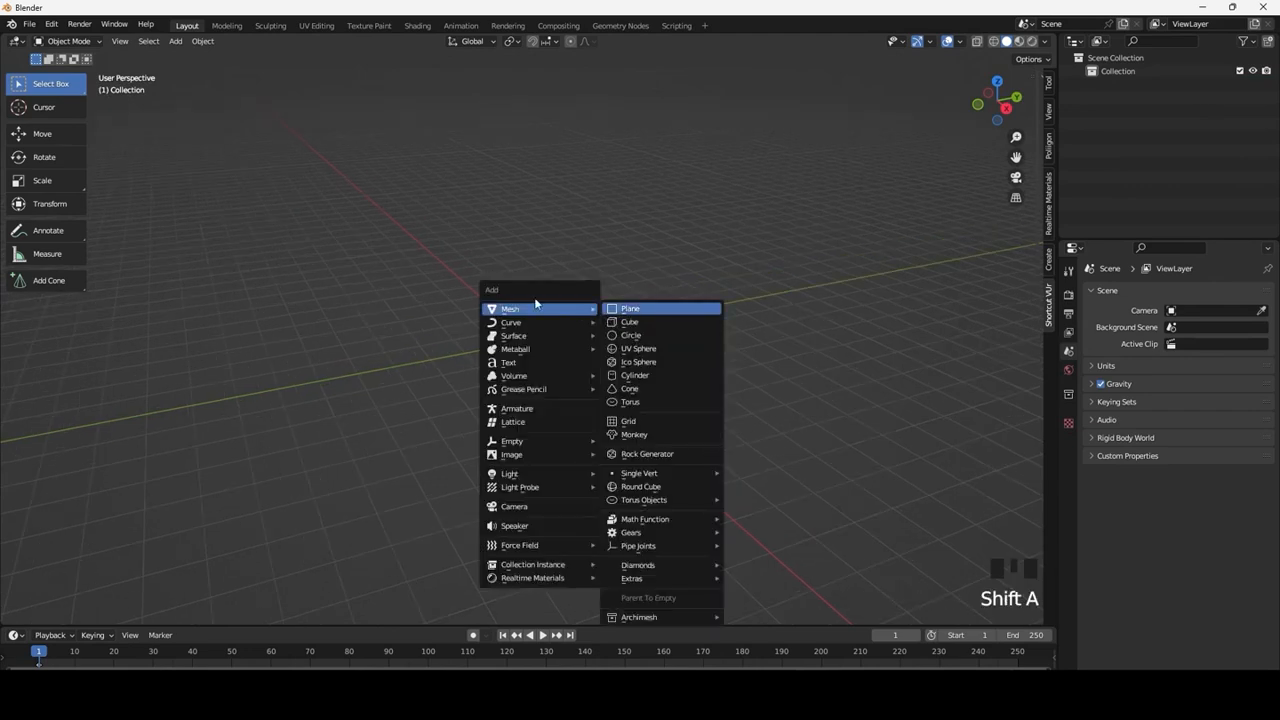
pyautogui.click(648, 321)
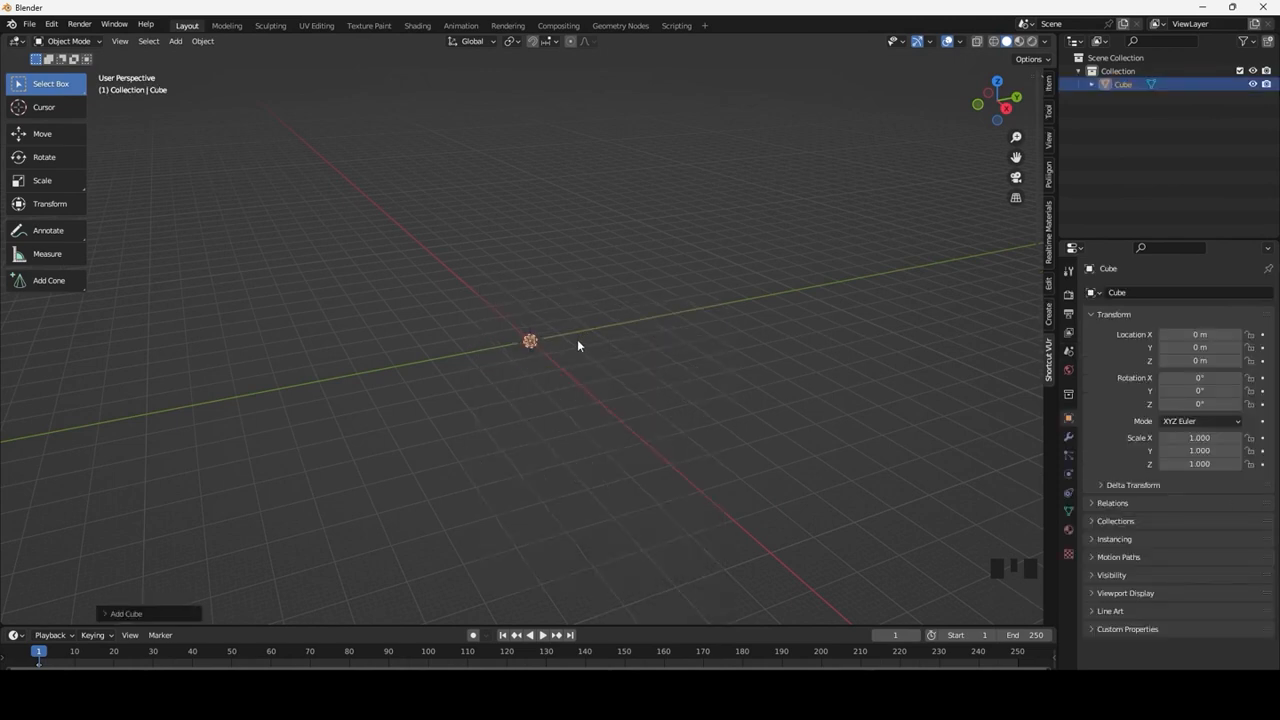
pyautogui.scroll(17, 577, 341)
pyautogui.scroll(-2, 580, 370)
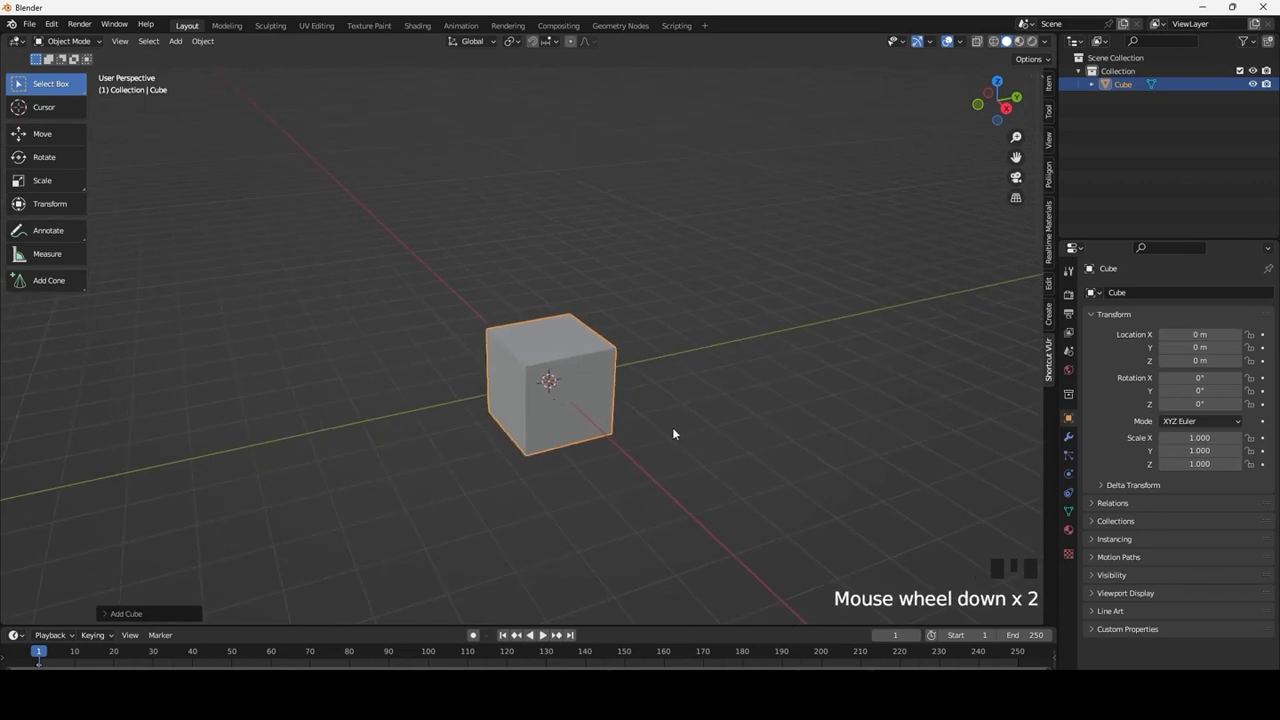
# Place the 3D cursor beside the cube on the negative Y side, and add a cylinder mesh there
pyautogui.click(44, 110)
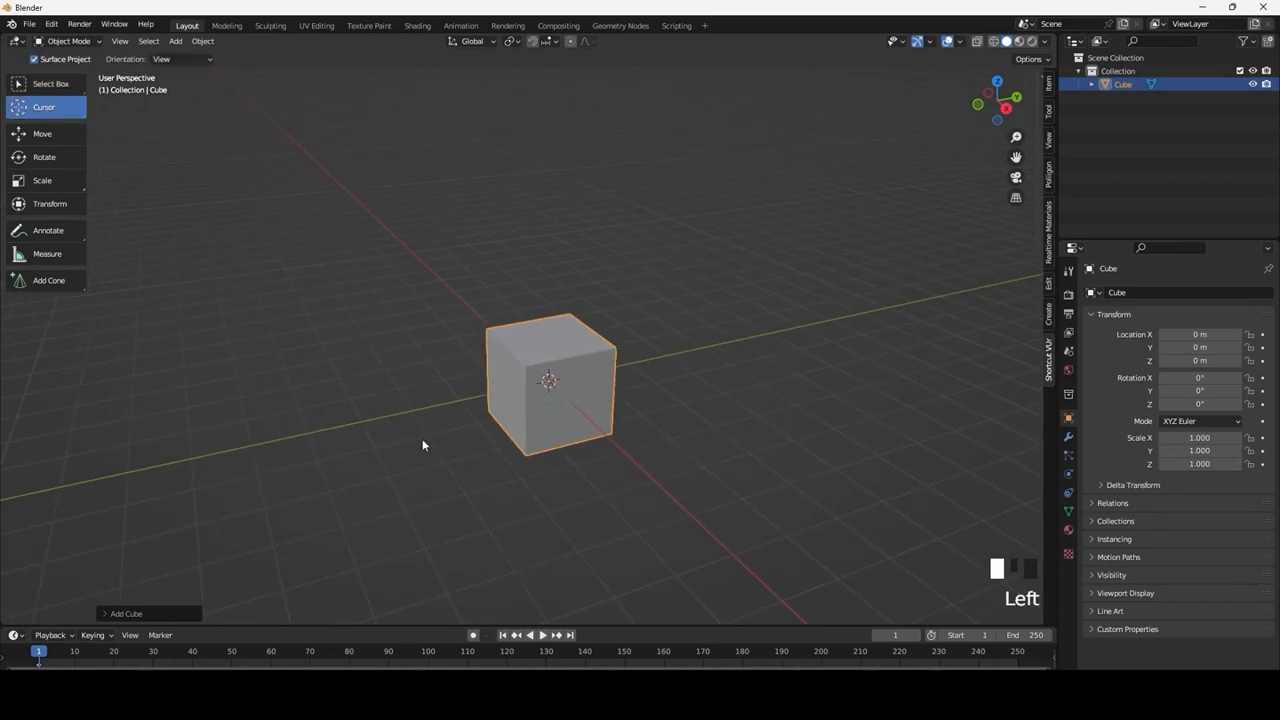
pyautogui.click(352, 421)
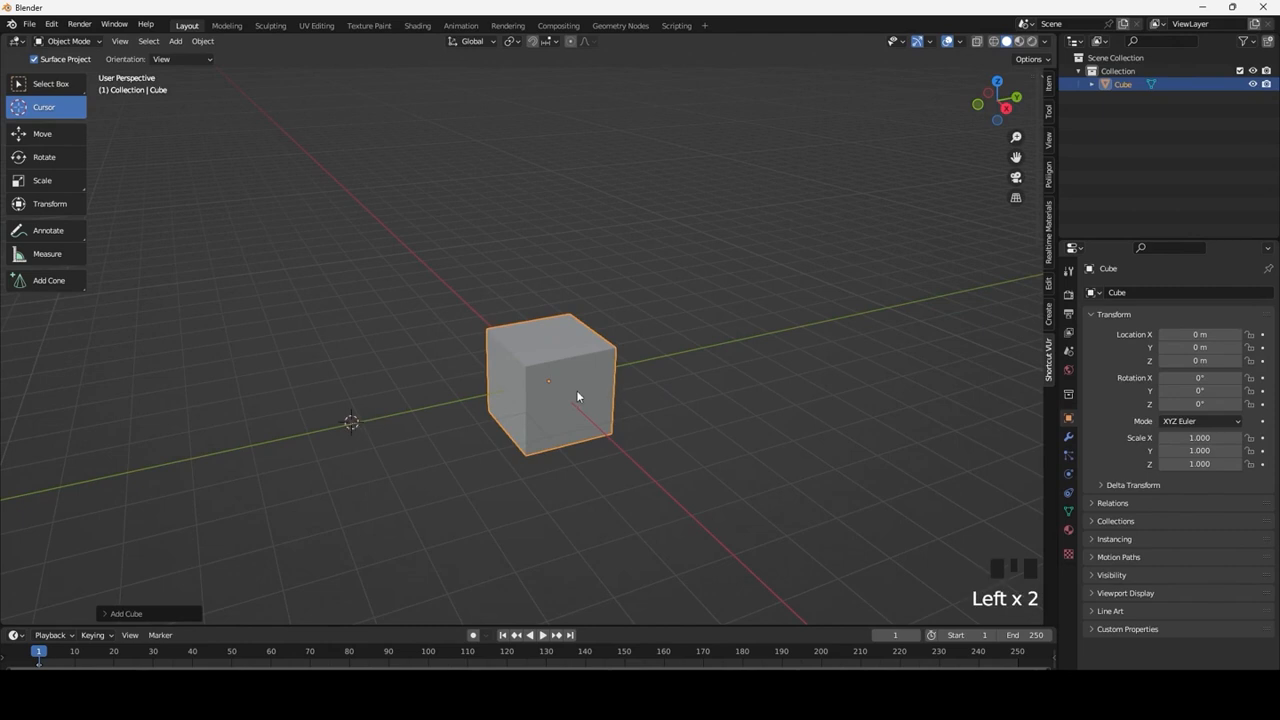
pyautogui.hotkey('shift', 'a')
pyautogui.moveTo(577, 393)
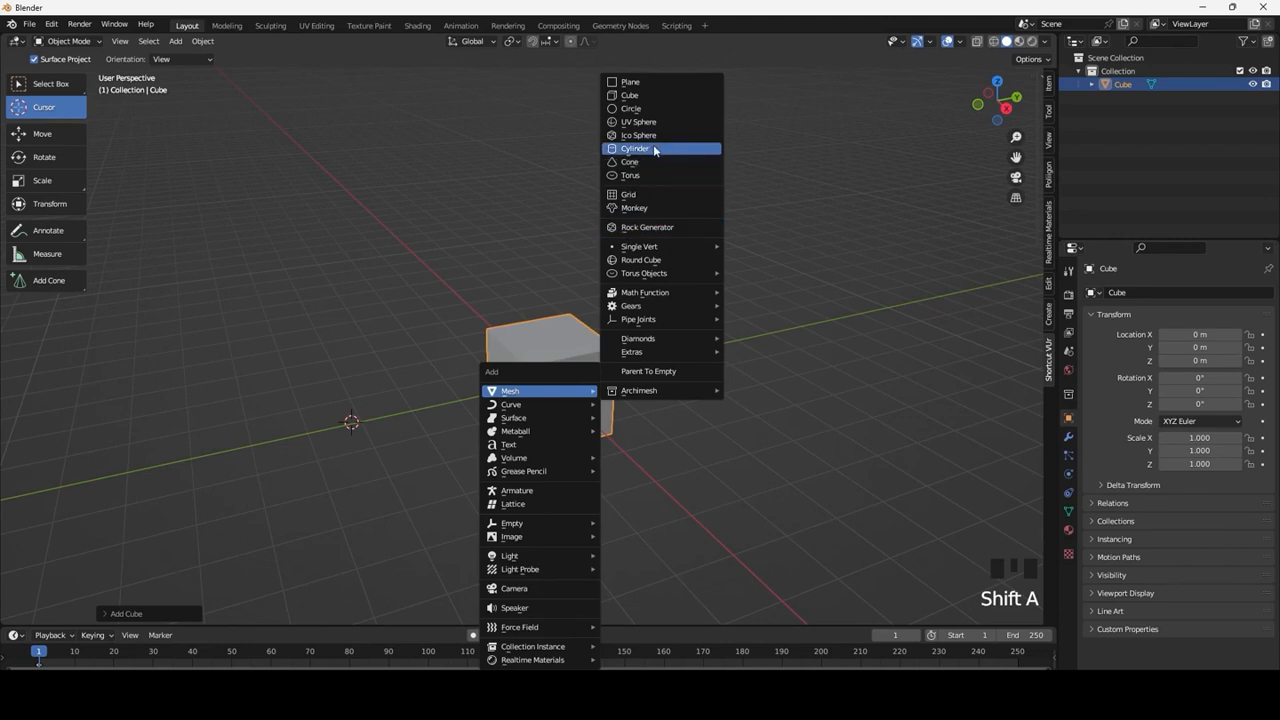
pyautogui.click(653, 147)
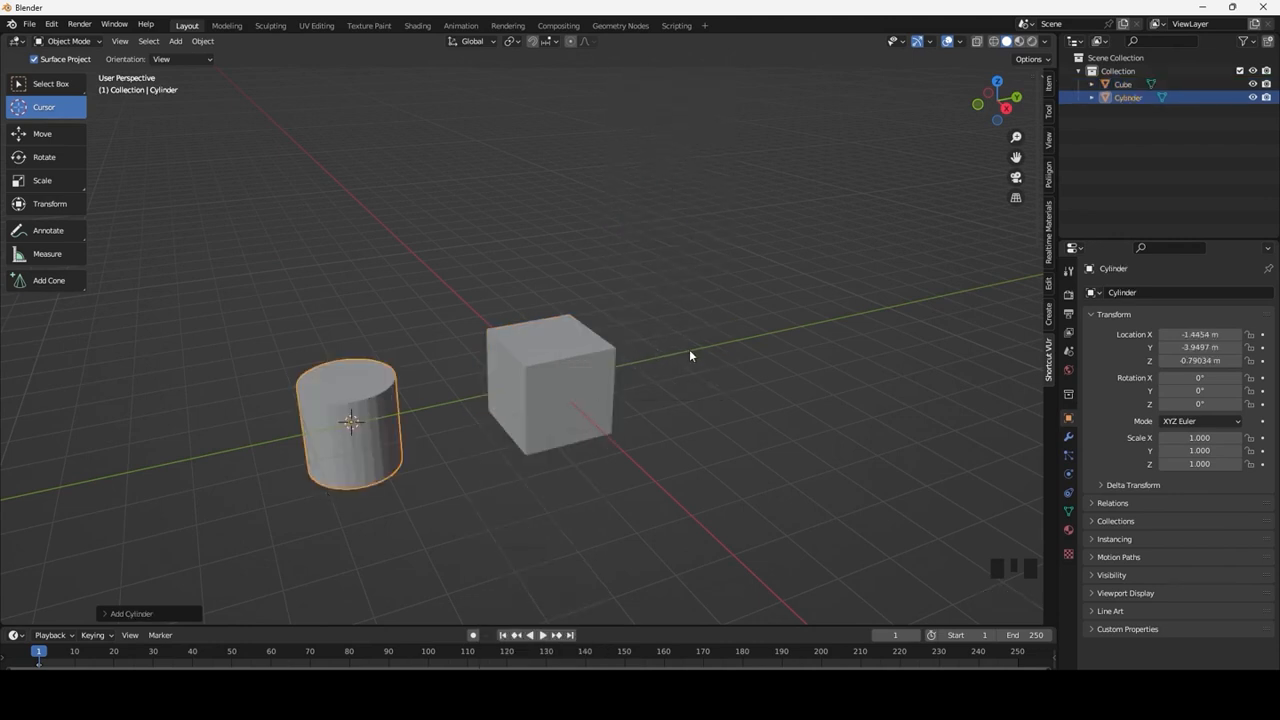
# Place the 3D cursor beside the cube on the positive Y side, and add a UV sphere there
pyautogui.moveTo(704, 352); pyautogui.dragTo(733, 341)
pyautogui.hotkey('shift', 'a')
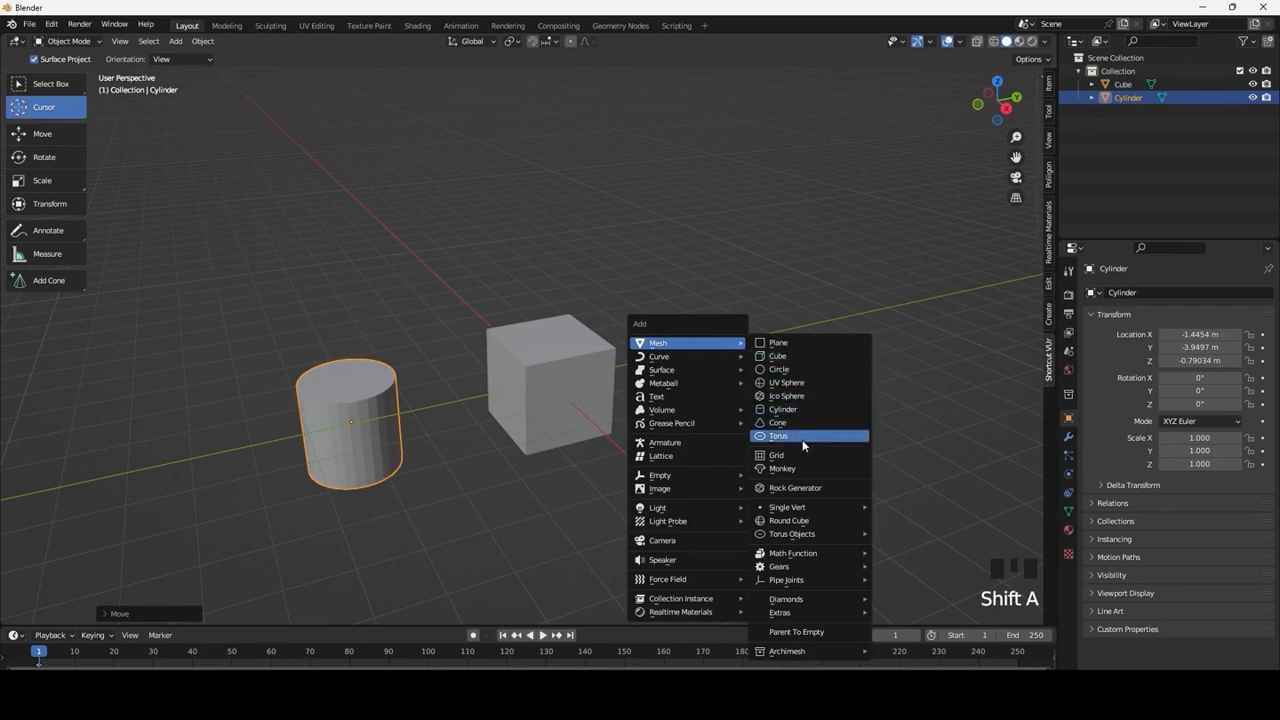
pyautogui.click(778, 382)
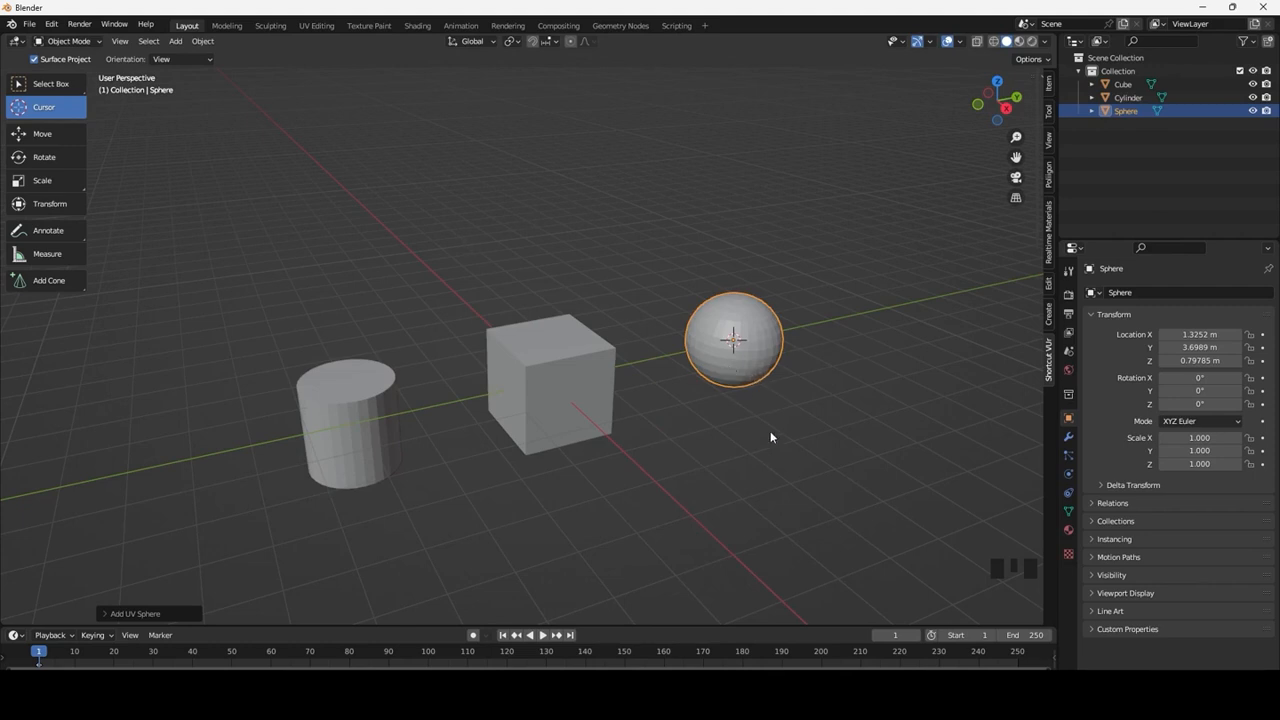
pyautogui.moveTo(712, 433); pyautogui.dragTo(695, 419, button='middle')
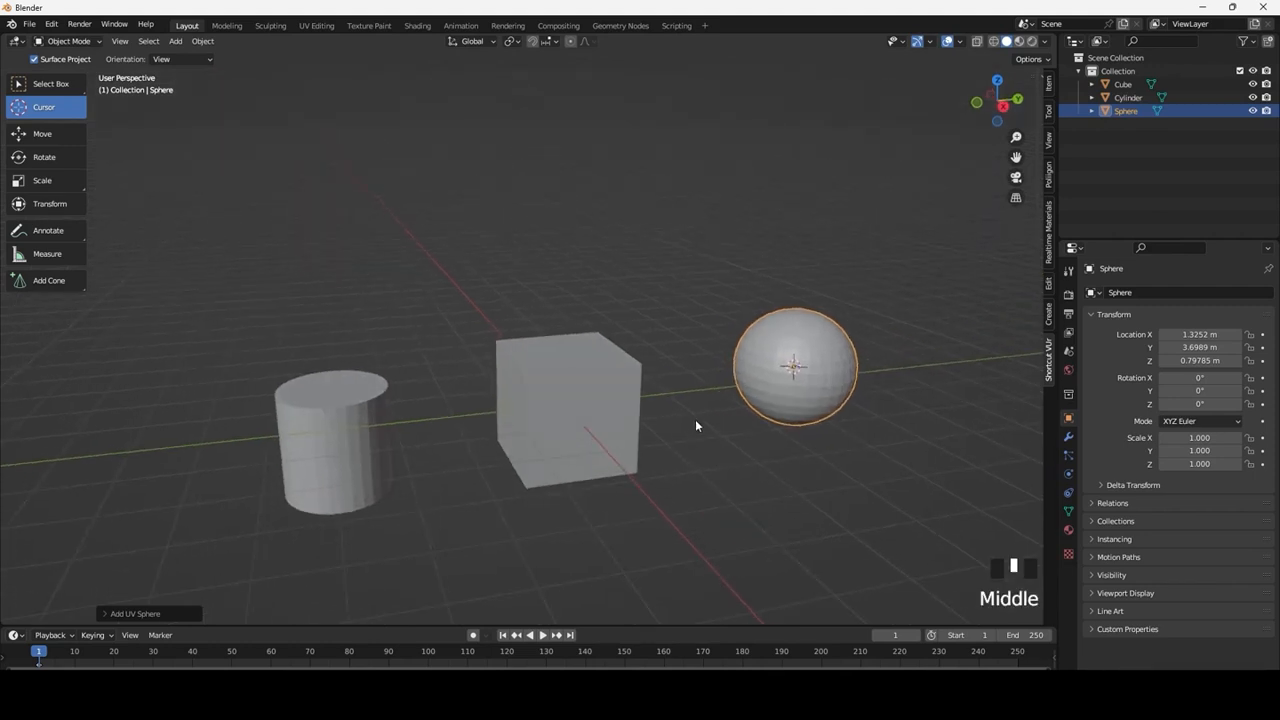
# Add a monkey mesh at the 3D cursor and move it along Y to about 7.24 m, clear of the sphere
pyautogui.click(178, 42)
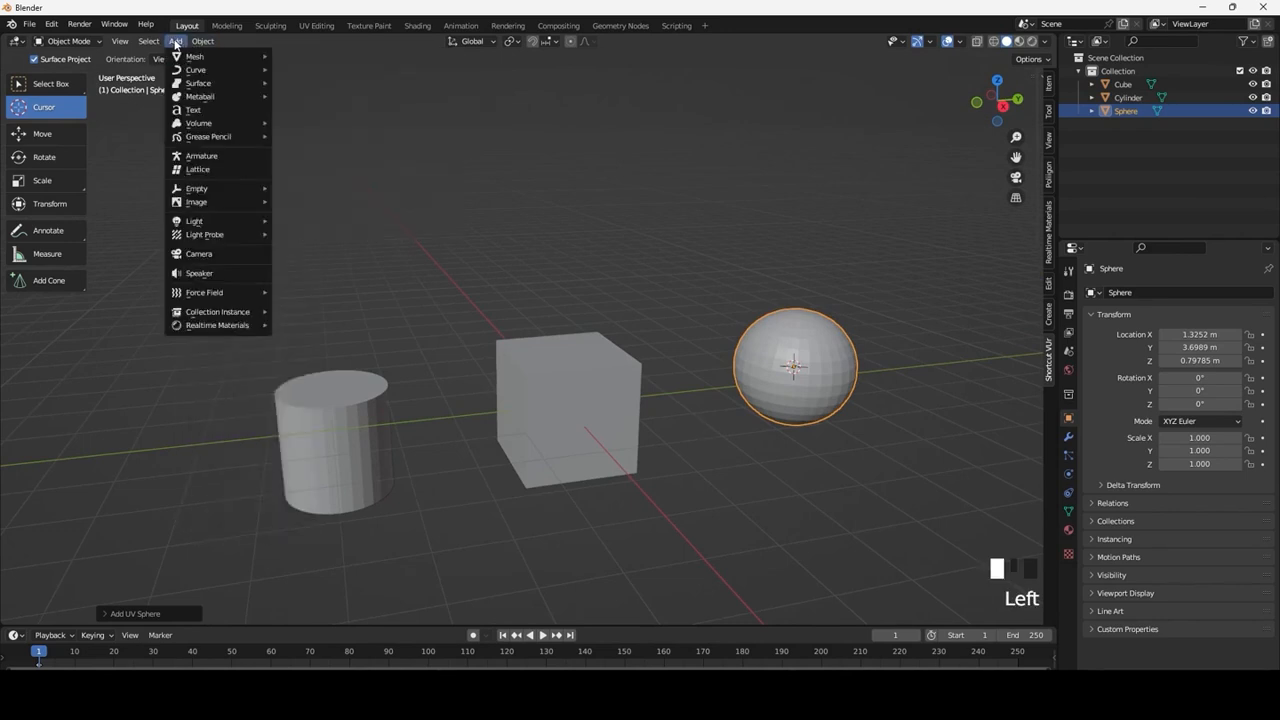
pyautogui.moveTo(195, 56)
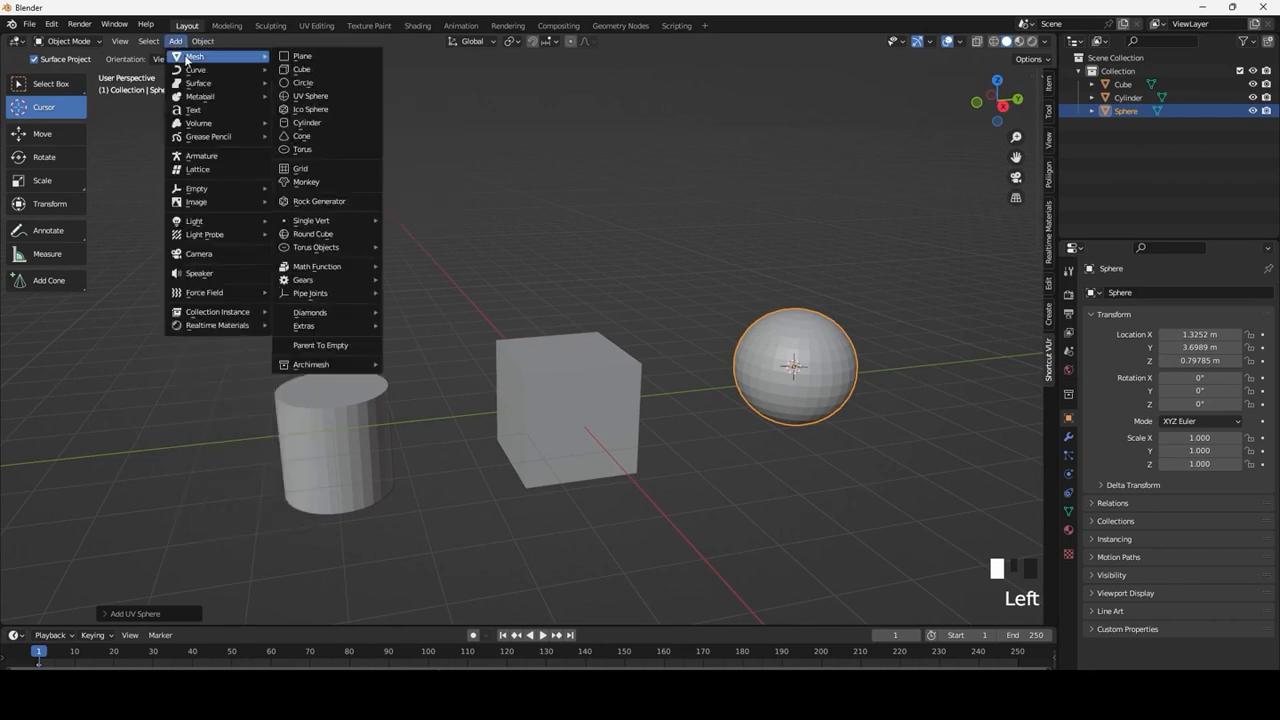
pyautogui.click(326, 182)
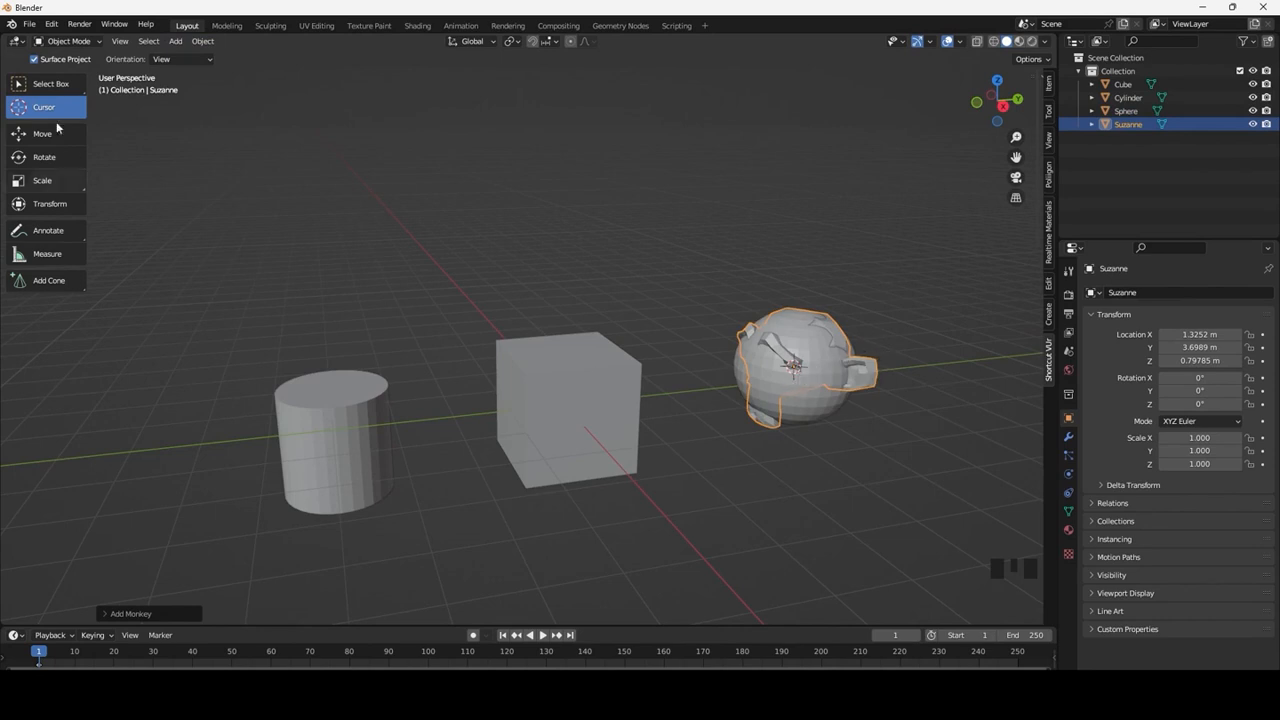
pyautogui.click(45, 84)
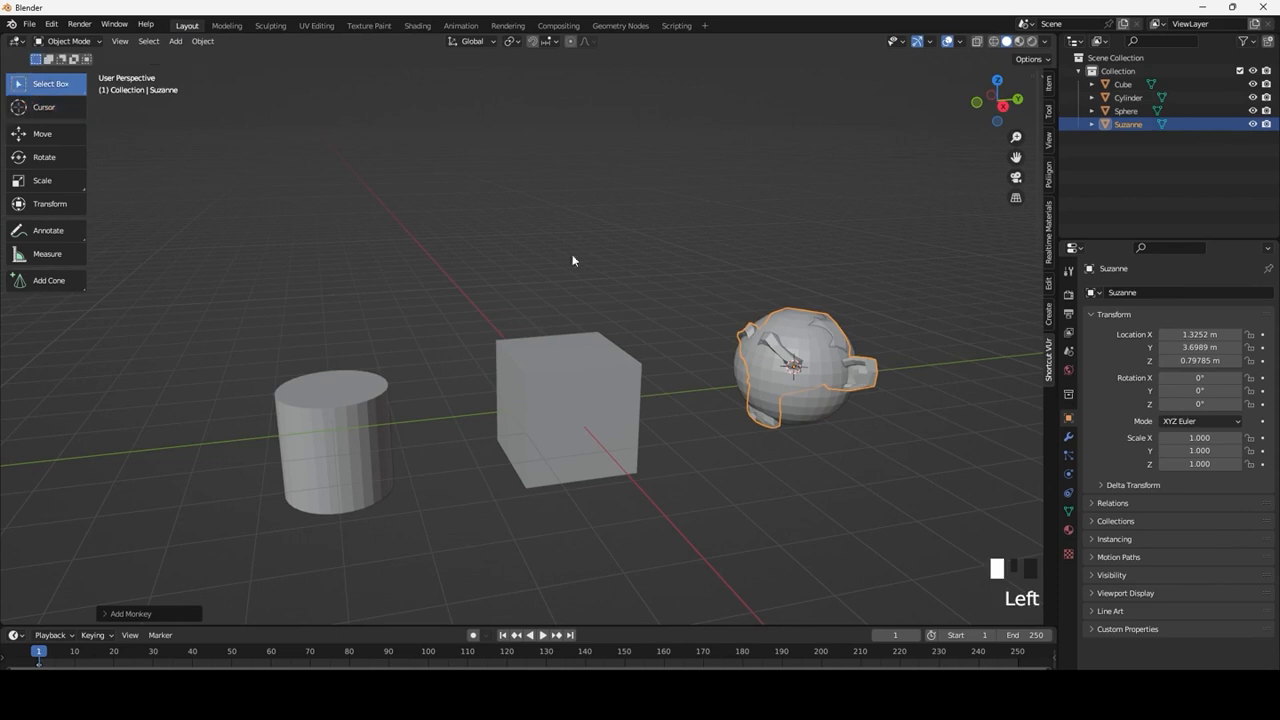
pyautogui.click(40, 133)
pyautogui.moveTo(851, 370); pyautogui.dragTo(958, 349)
pyautogui.keyDown('shift'); pyautogui.moveTo(916, 362); pyautogui.dragTo(582, 414, button='middle'); pyautogui.keyUp('shift')
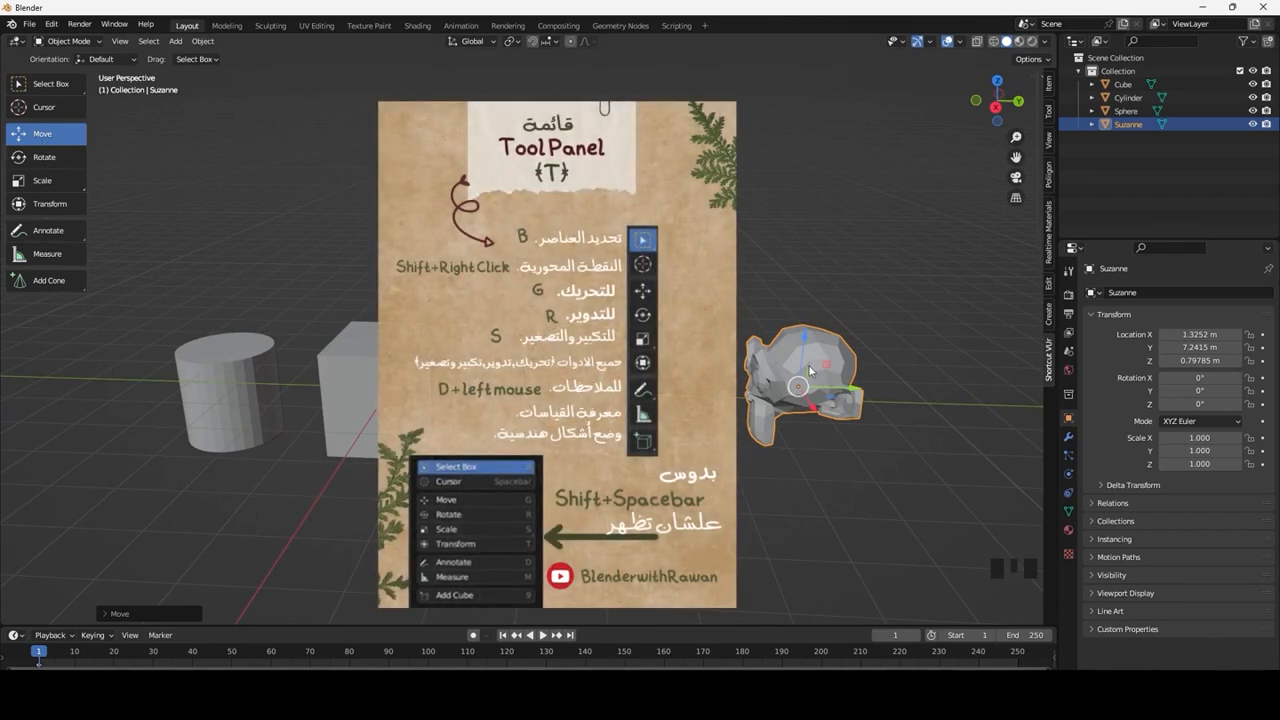
# Move the monkey head freely upward, and raise the sphere well above the ground plane
pyautogui.press('g')
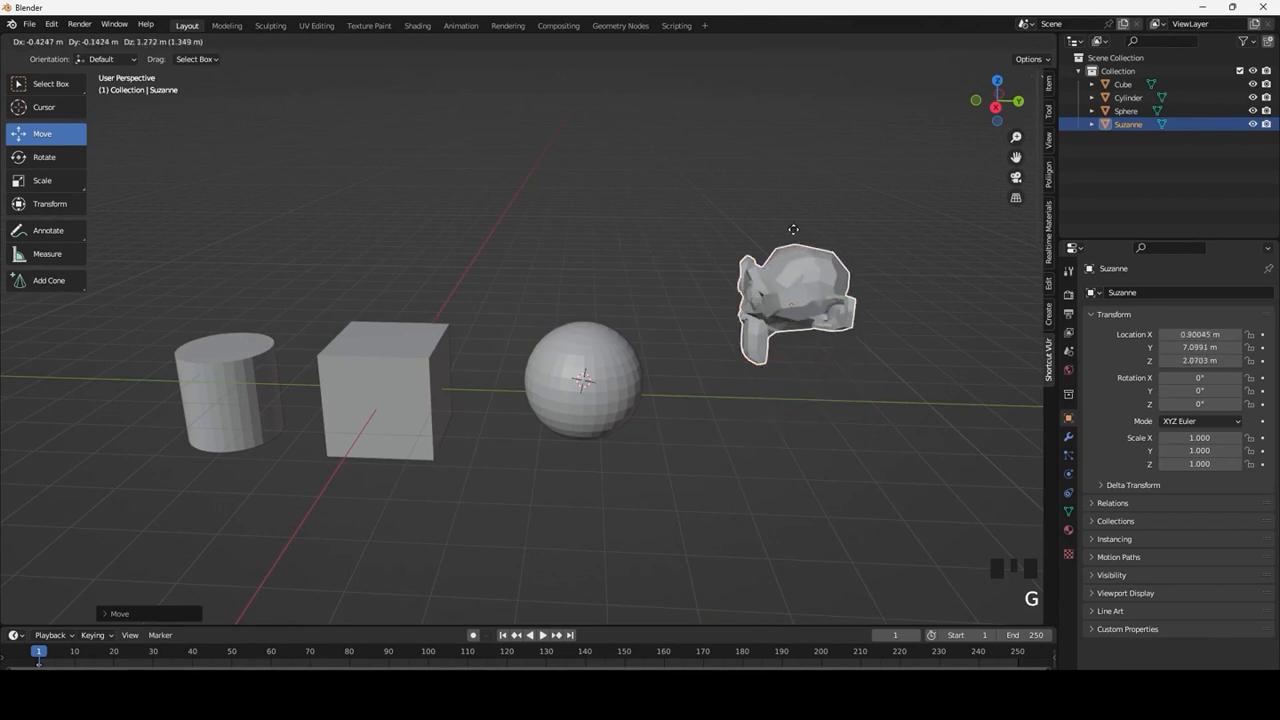
pyautogui.click(609, 449)
pyautogui.click(578, 391)
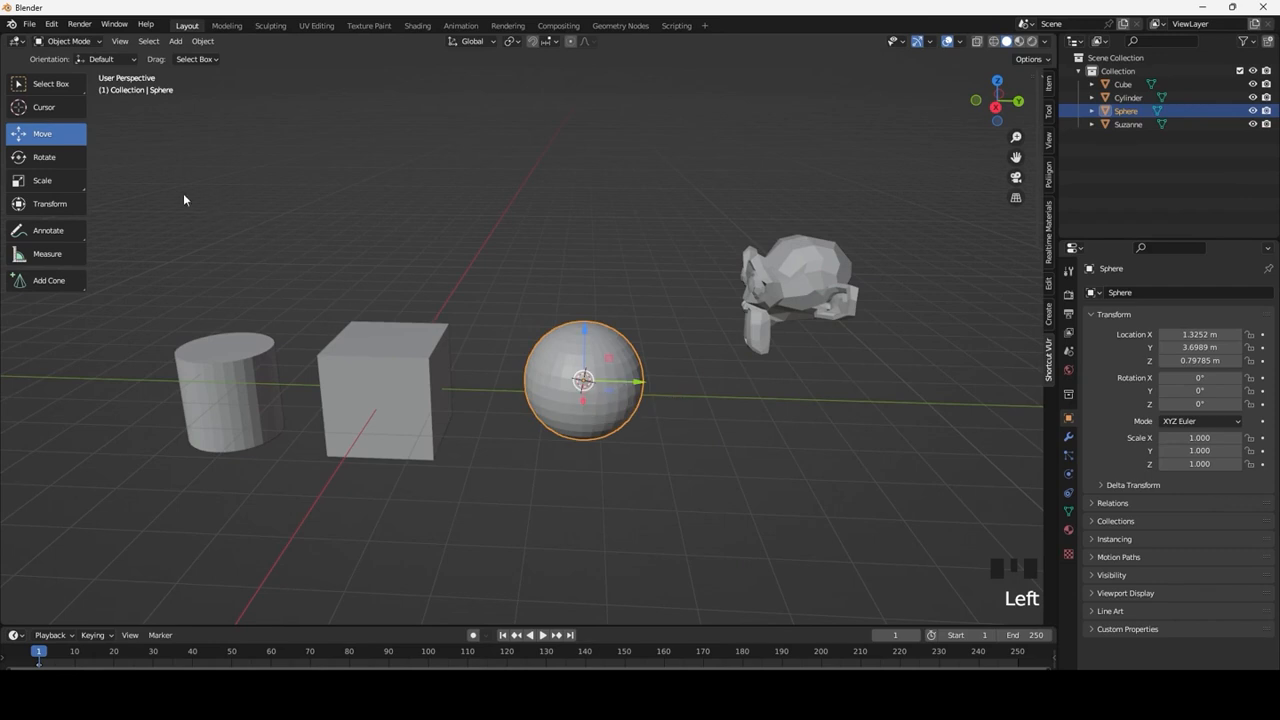
pyautogui.press('g')
pyautogui.click(629, 272)
# Move the cube freely upward to a height of about 2.9 m, slightly behind the origin
pyautogui.click(414, 352)
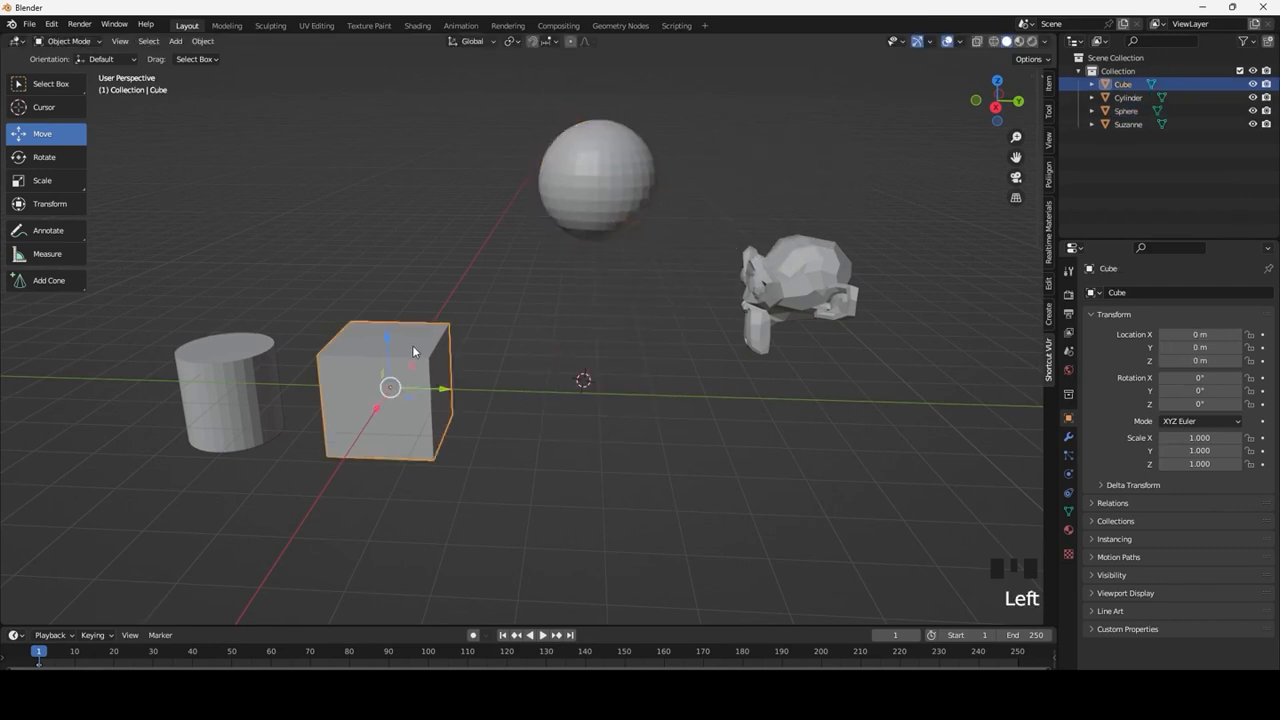
pyautogui.press('g')
pyautogui.click(357, 288)
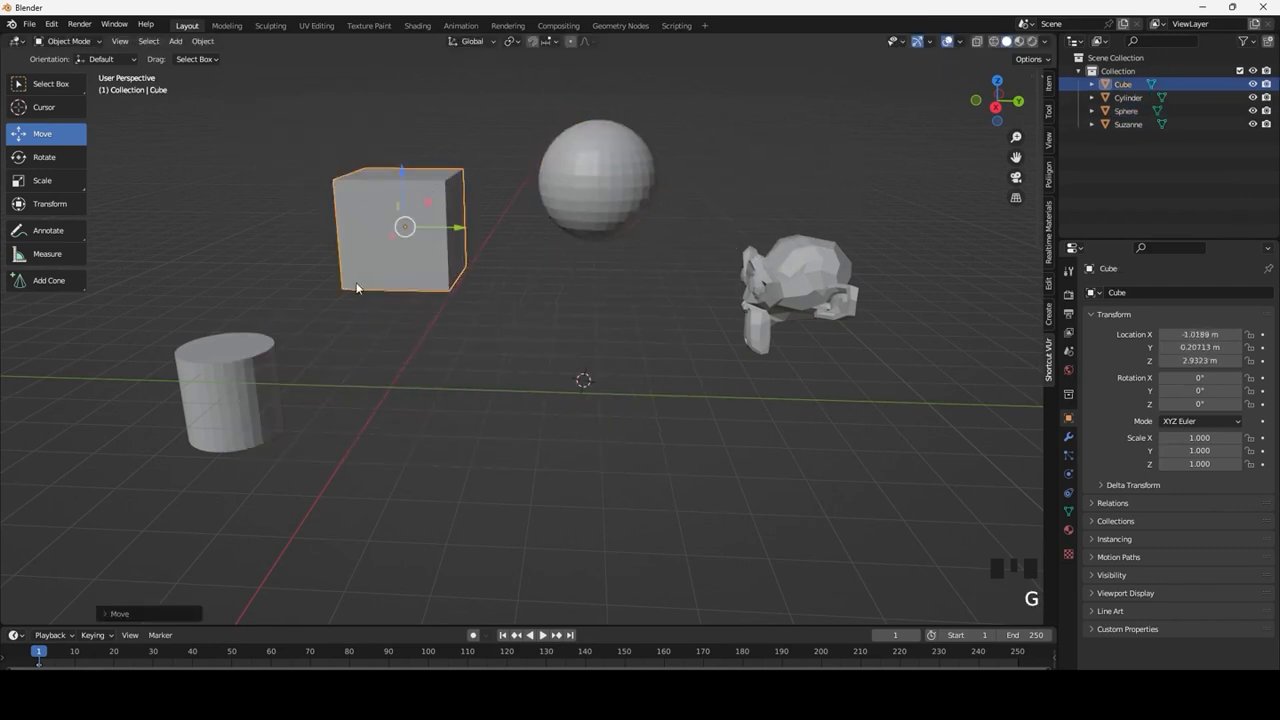
# Rotate the cylinder freely until it lies tilted on its side, and adjust its rotation slightly about the global X axis
pyautogui.click(258, 350)
pyautogui.press('r')
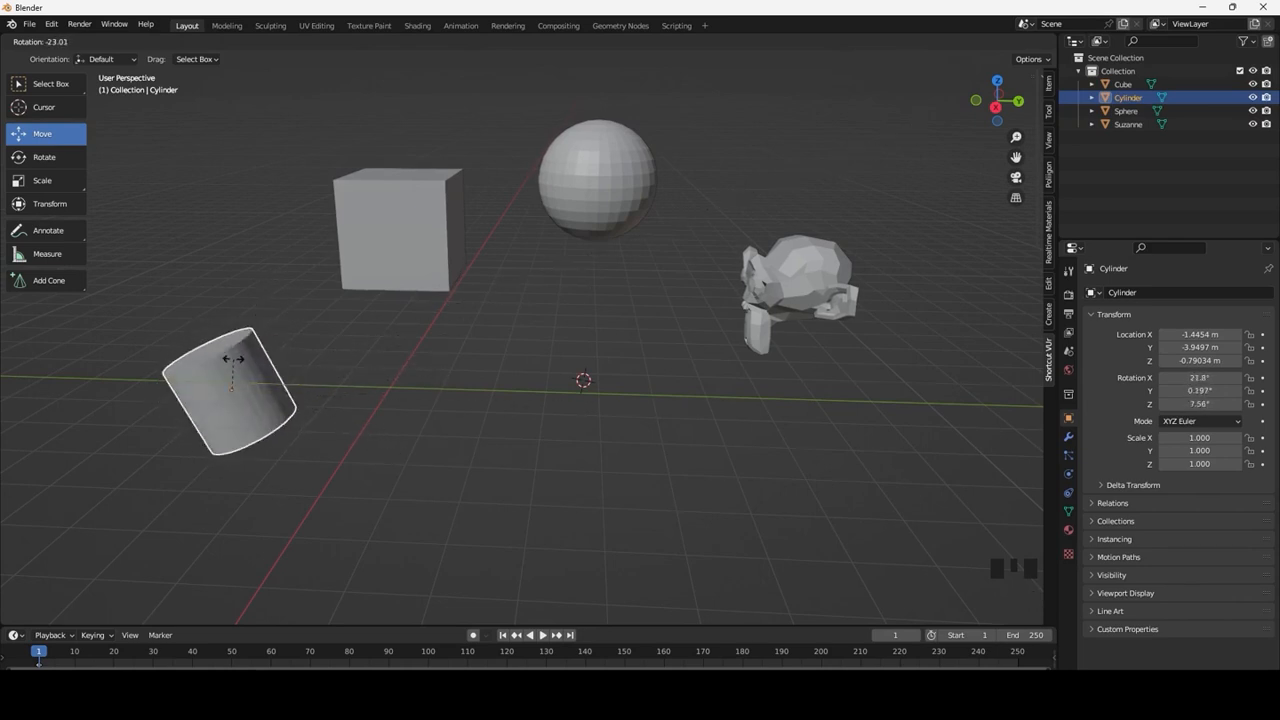
pyautogui.click(371, 397)
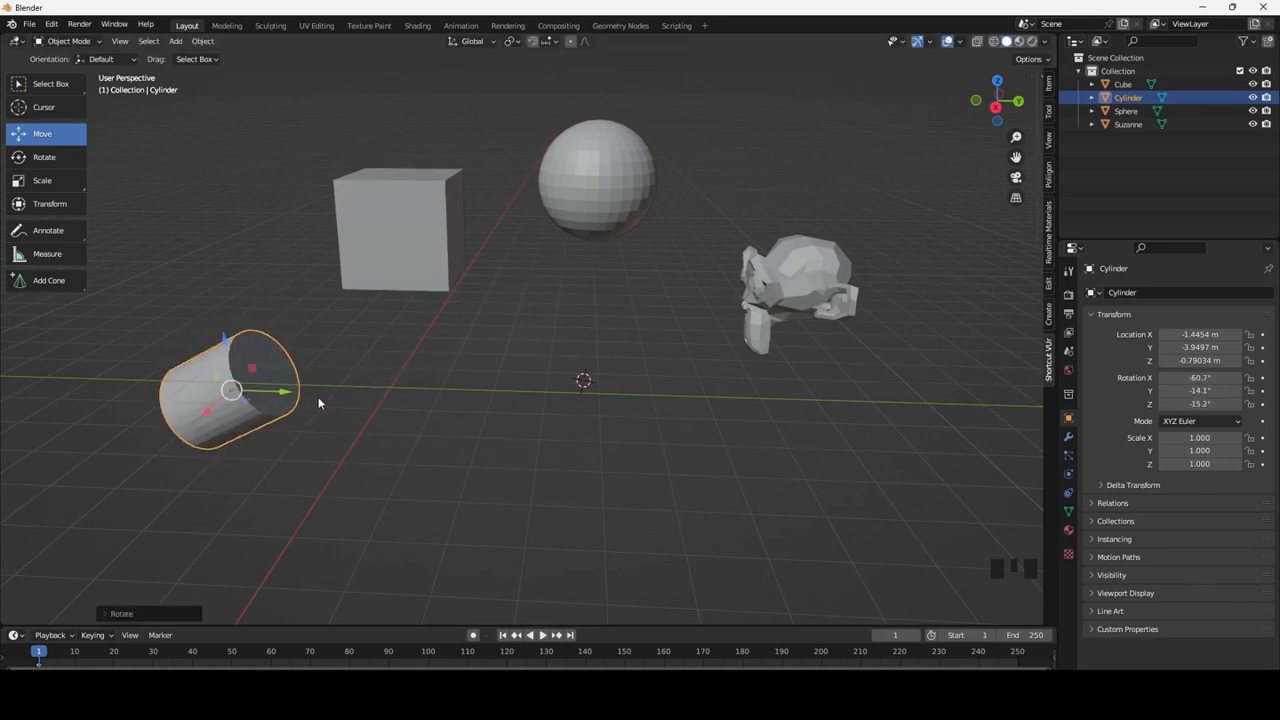
pyautogui.press('r')
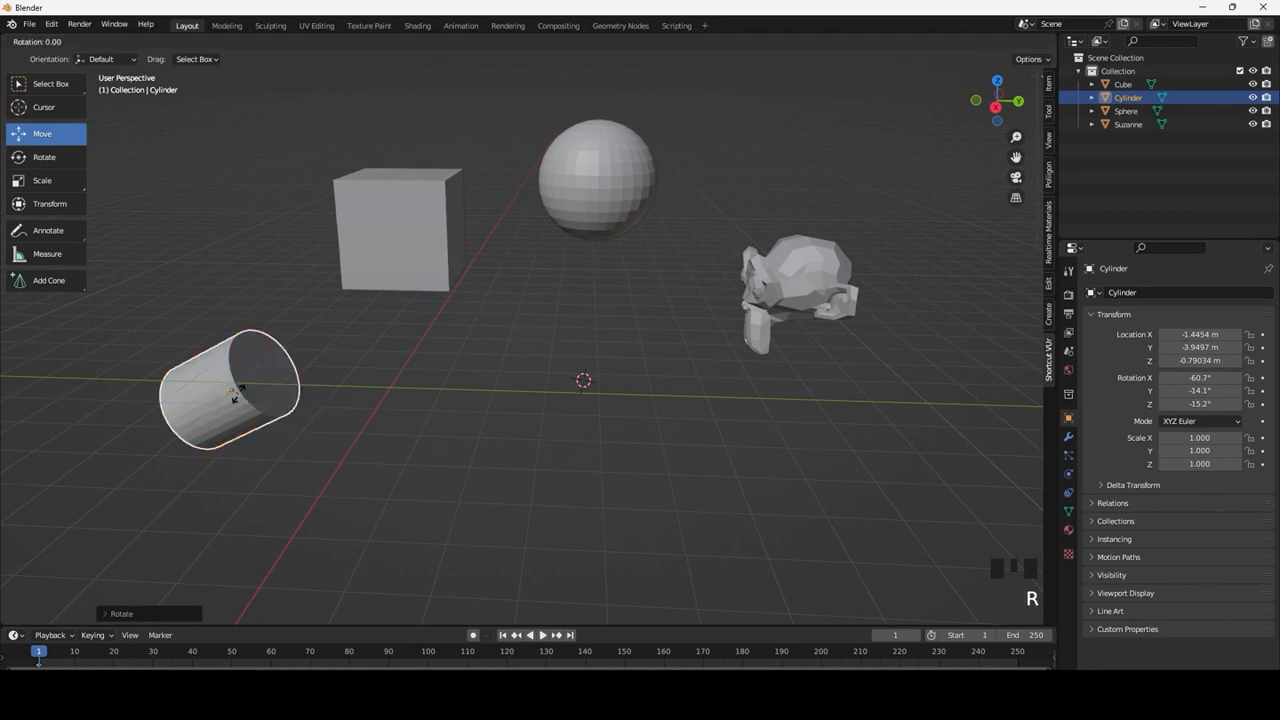
pyautogui.press('x')
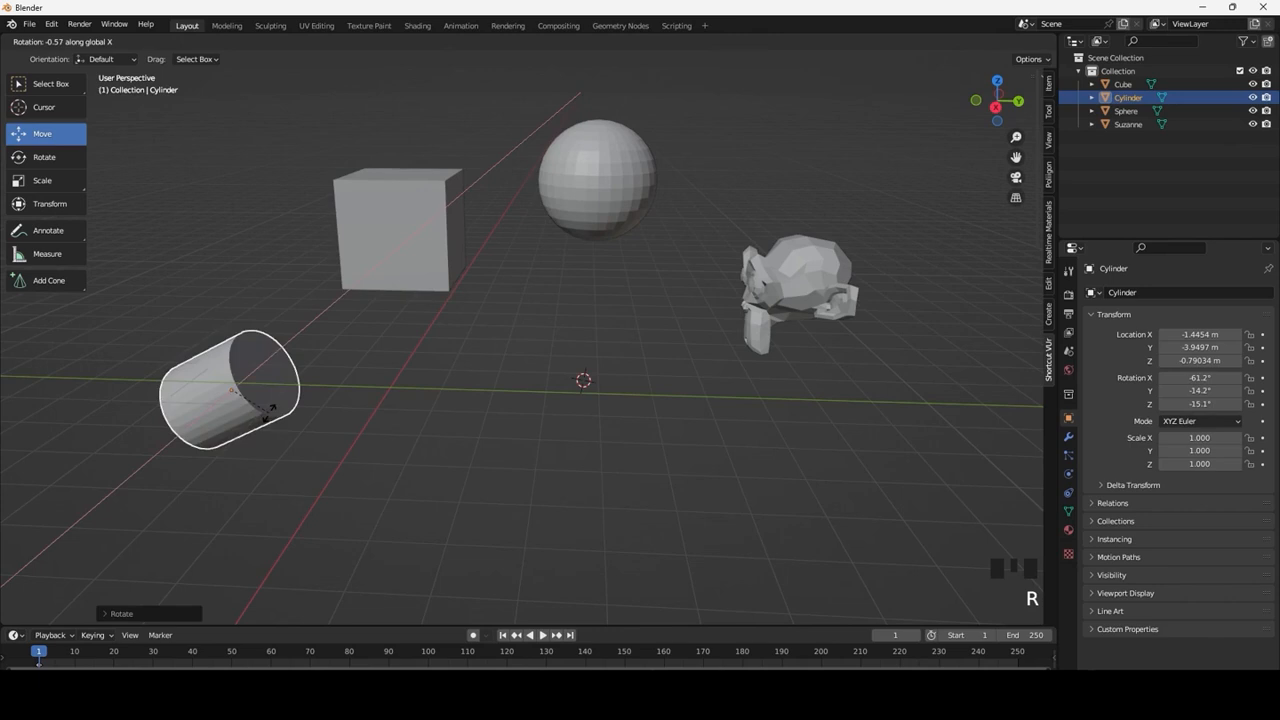
pyautogui.click(198, 426)
# Rotate the tilted cylinder about the global Z axis by about 19°
pyautogui.scroll(-2, 198, 426)
pyautogui.moveTo(198, 426); pyautogui.dragTo(276, 405, button='middle')
pyautogui.scroll(1, 274, 405)
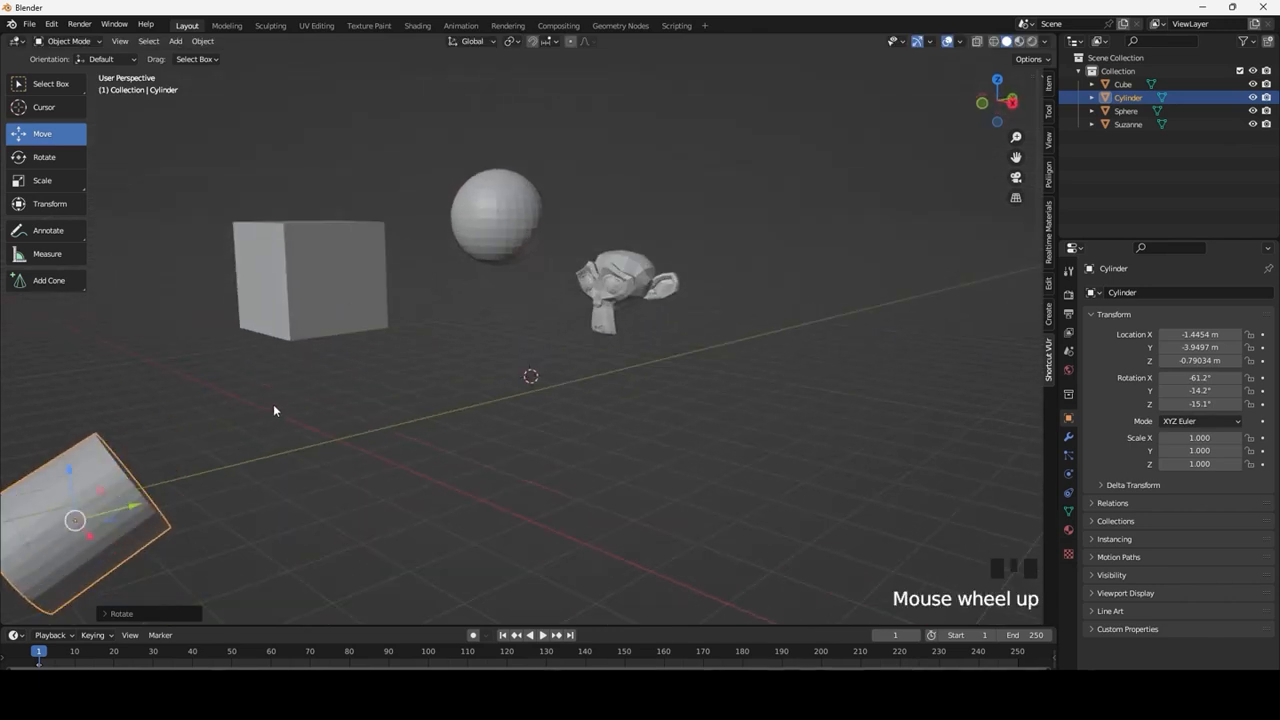
pyautogui.press('r')
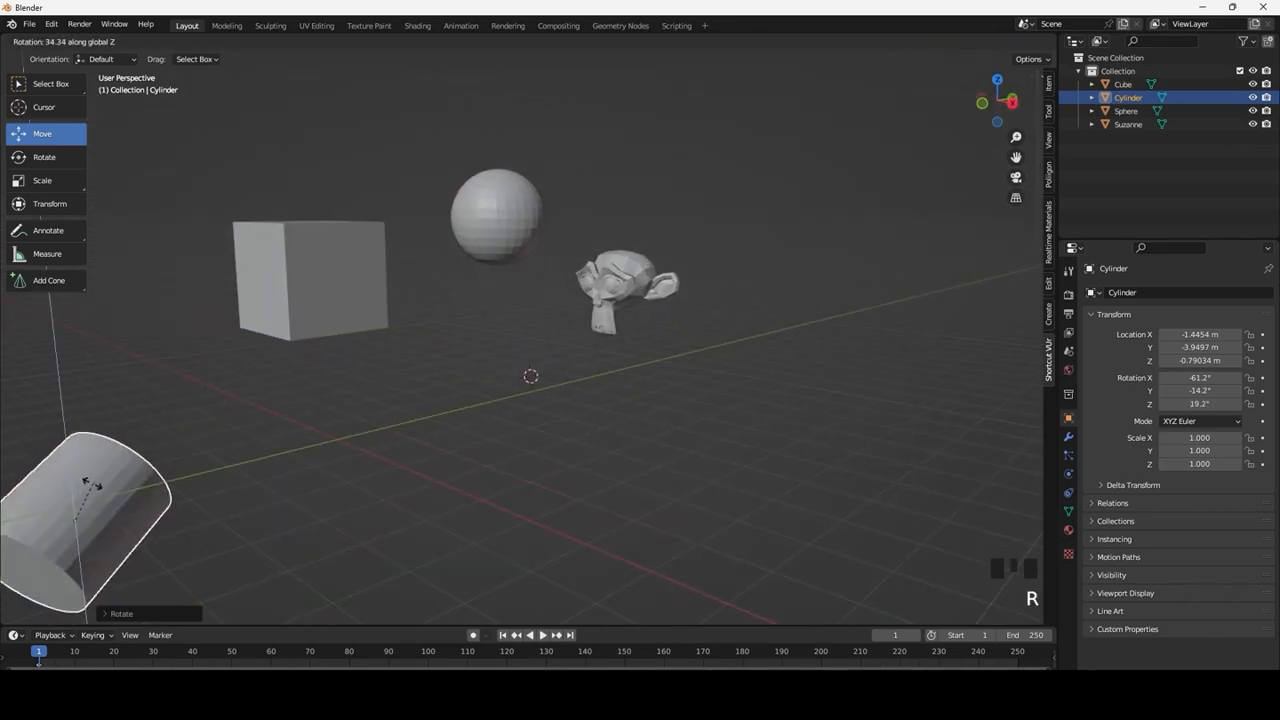
pyautogui.click(140, 462)
pyautogui.keyDown('shift'); pyautogui.moveTo(138, 468); pyautogui.dragTo(298, 412, button='middle'); pyautogui.keyUp('shift')
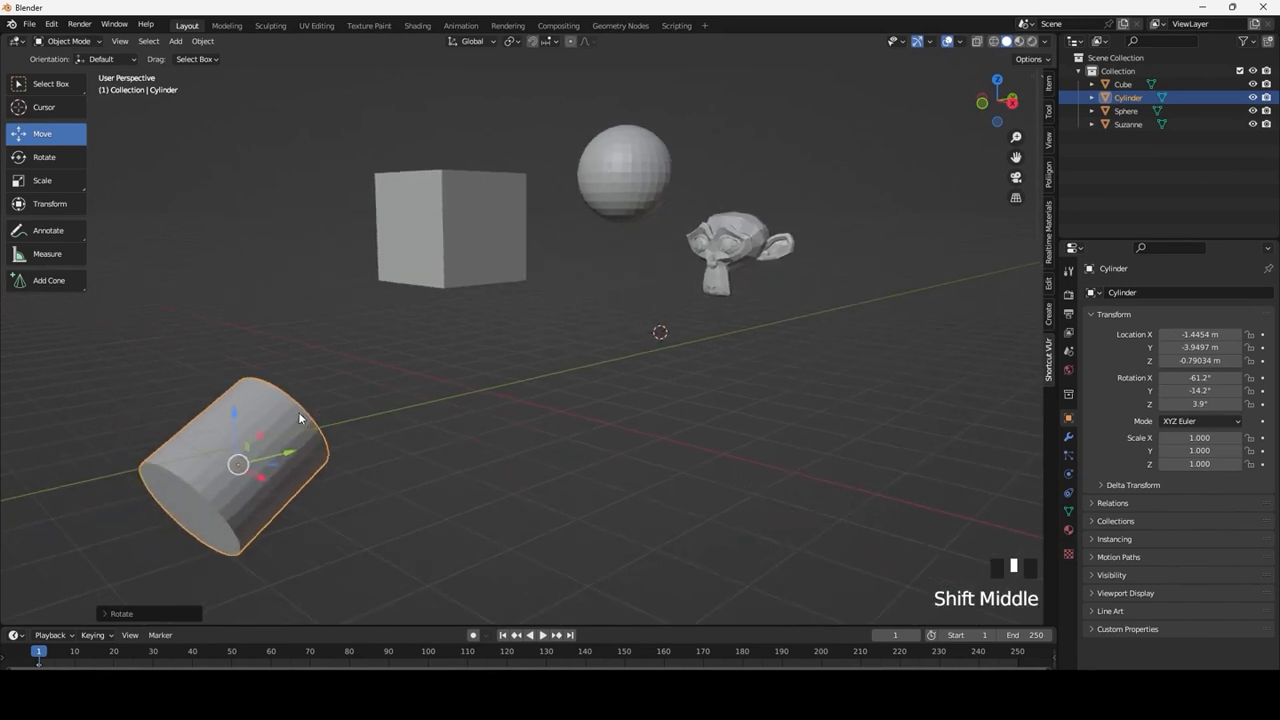
# Rotate the cube about the global Z axis and about the global Y axis so it sits tilted
pyautogui.click(466, 250)
pyautogui.press('r')
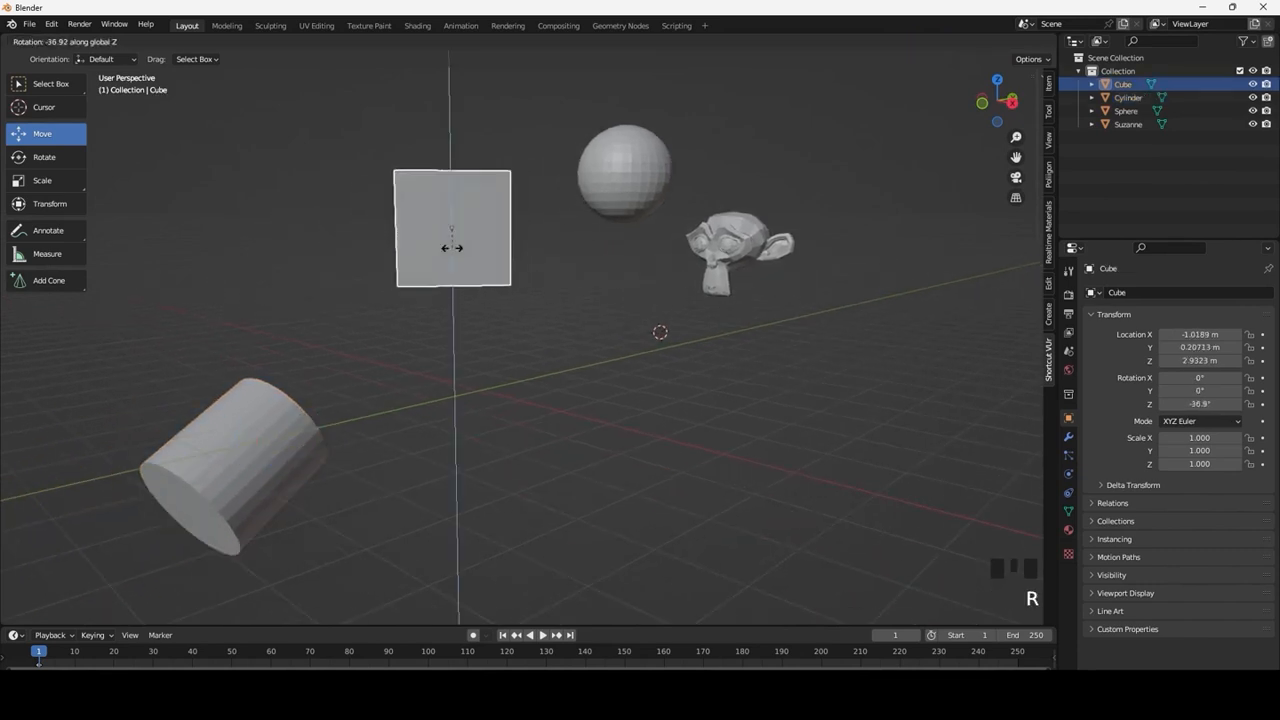
pyautogui.click(432, 243)
pyautogui.press('r')
pyautogui.press('y')
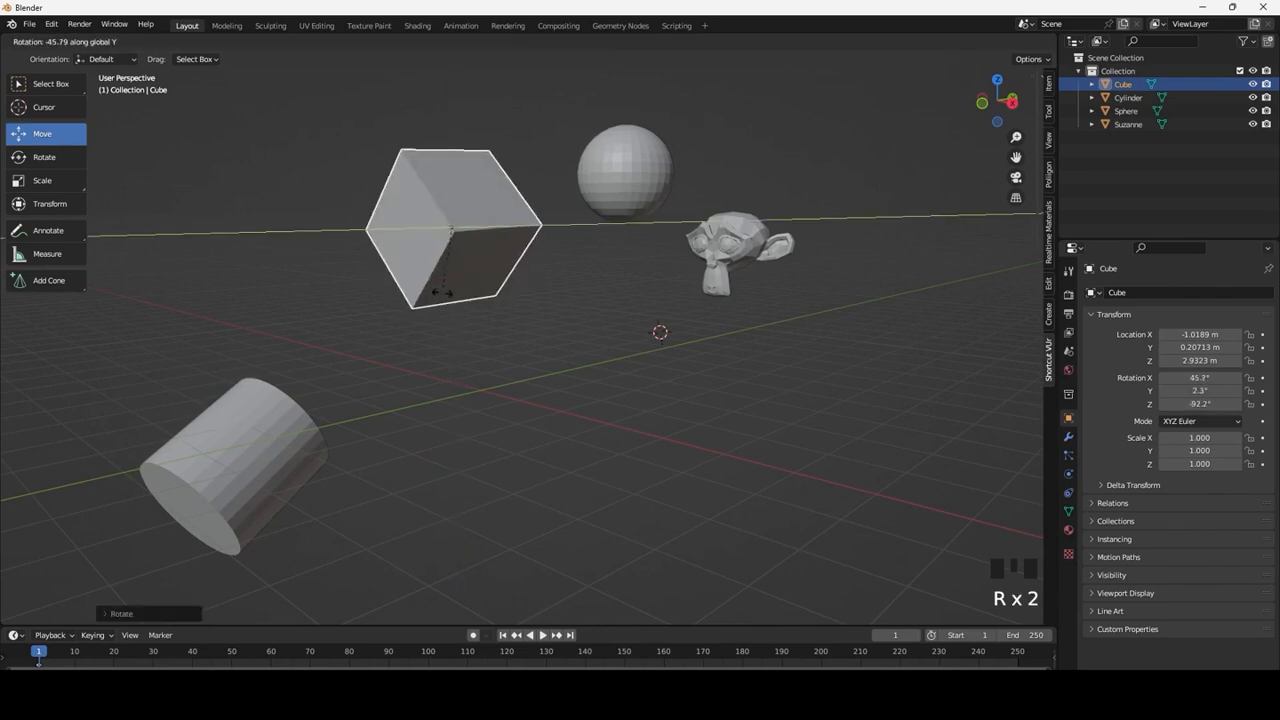
pyautogui.click(456, 214)
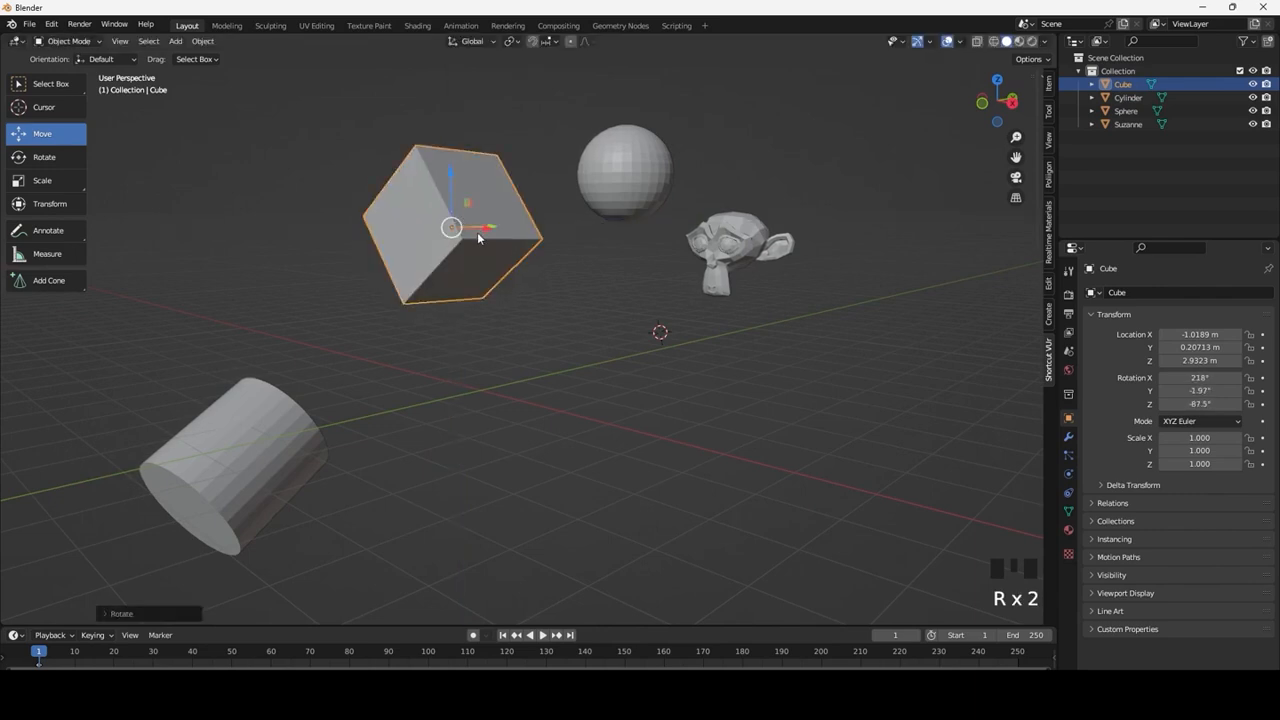
# Rotate the cube about the global X axis to a rotation of about 214°, -59.7°, -85°, and deselect it
pyautogui.press('r')
pyautogui.press('x')
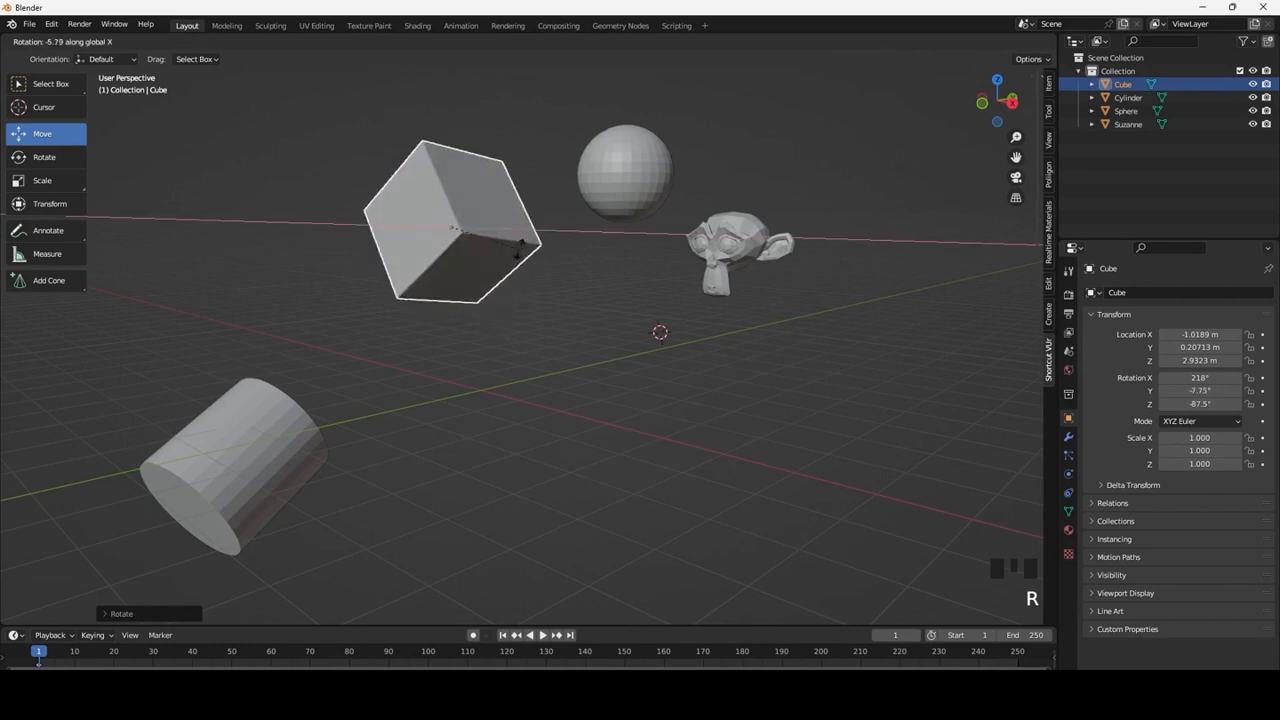
pyautogui.click(475, 293)
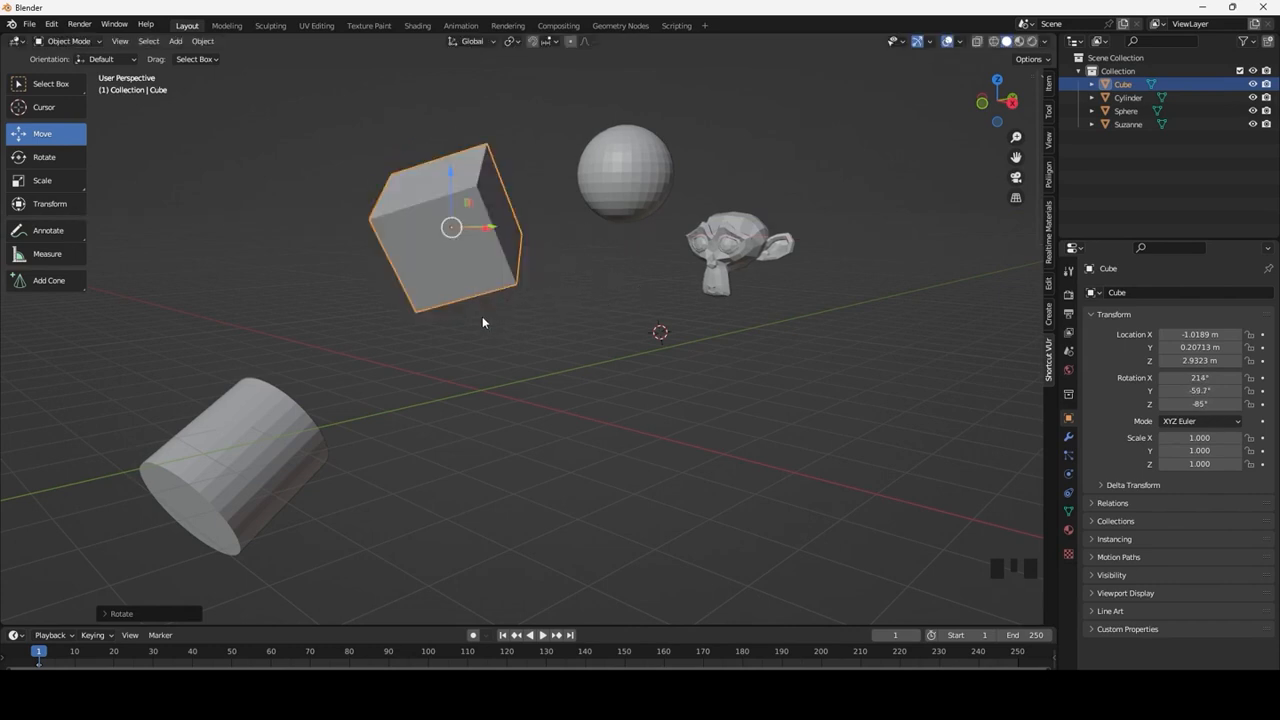
pyautogui.click(482, 322)
pyautogui.moveTo(482, 322); pyautogui.dragTo(523, 206, button='middle')
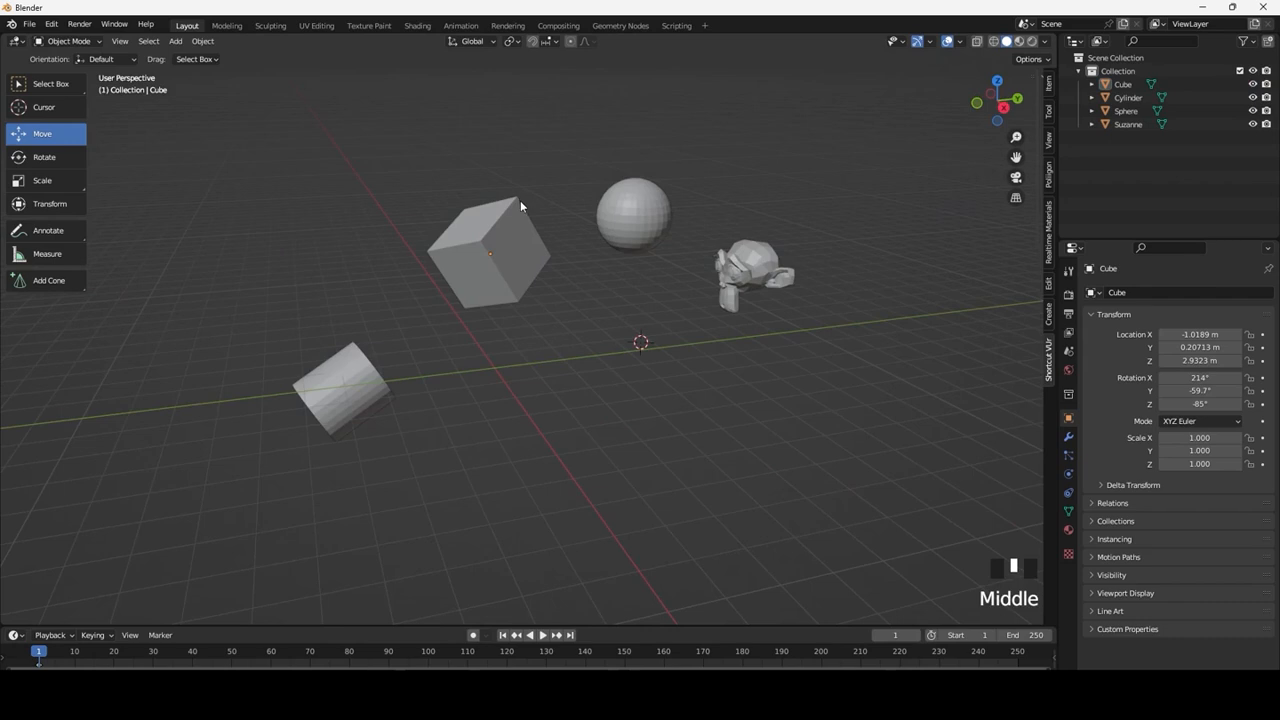
# Give the cube a new material with a saturated red base color
pyautogui.click(513, 251)
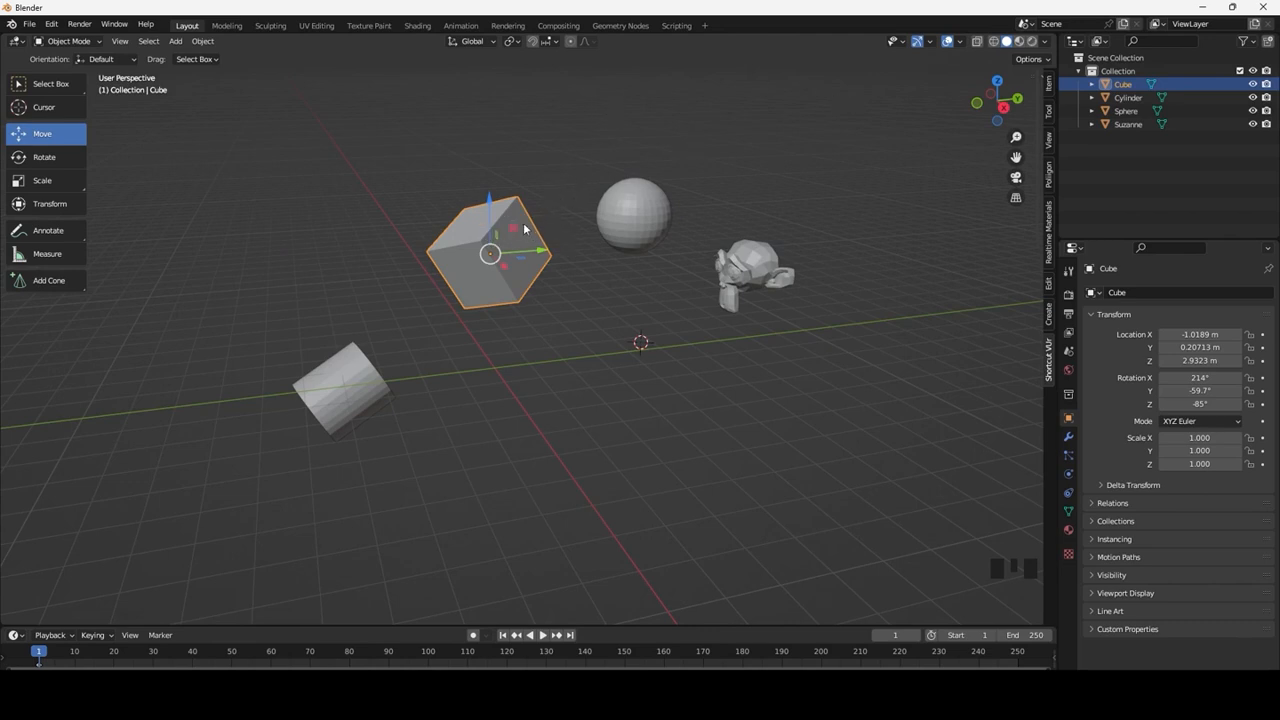
pyautogui.click(1068, 531)
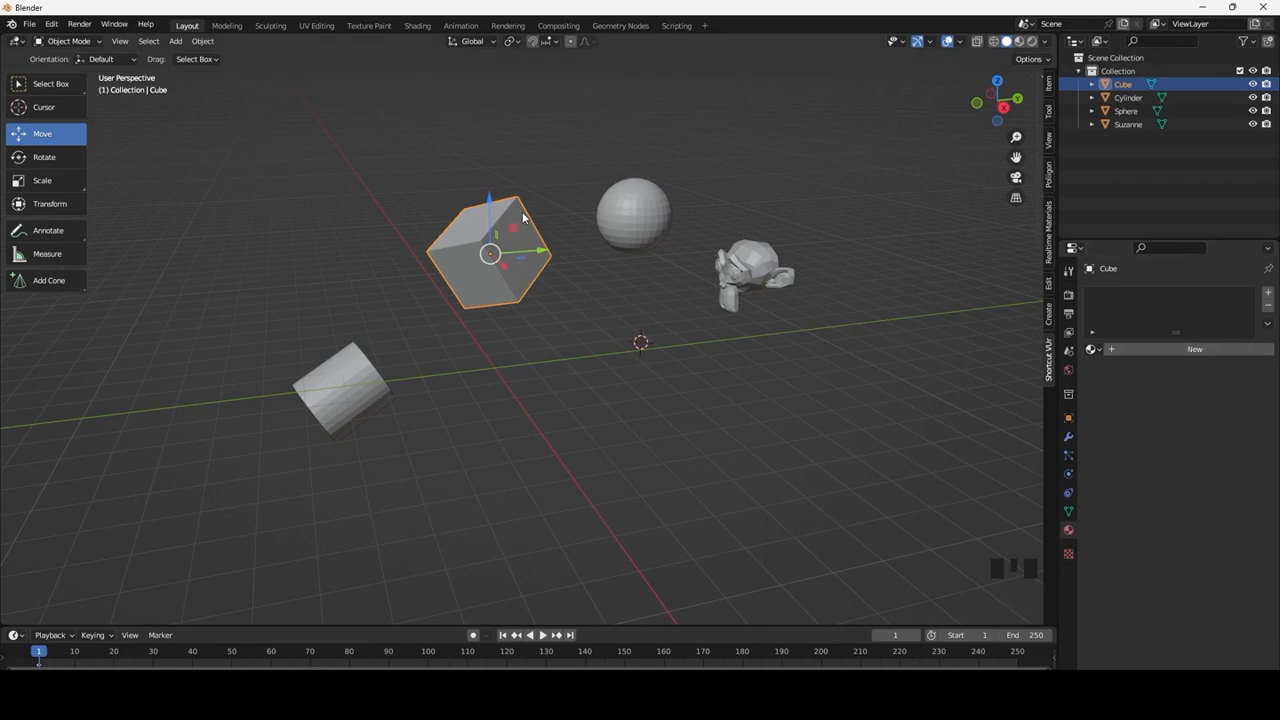
pyautogui.click(1146, 352)
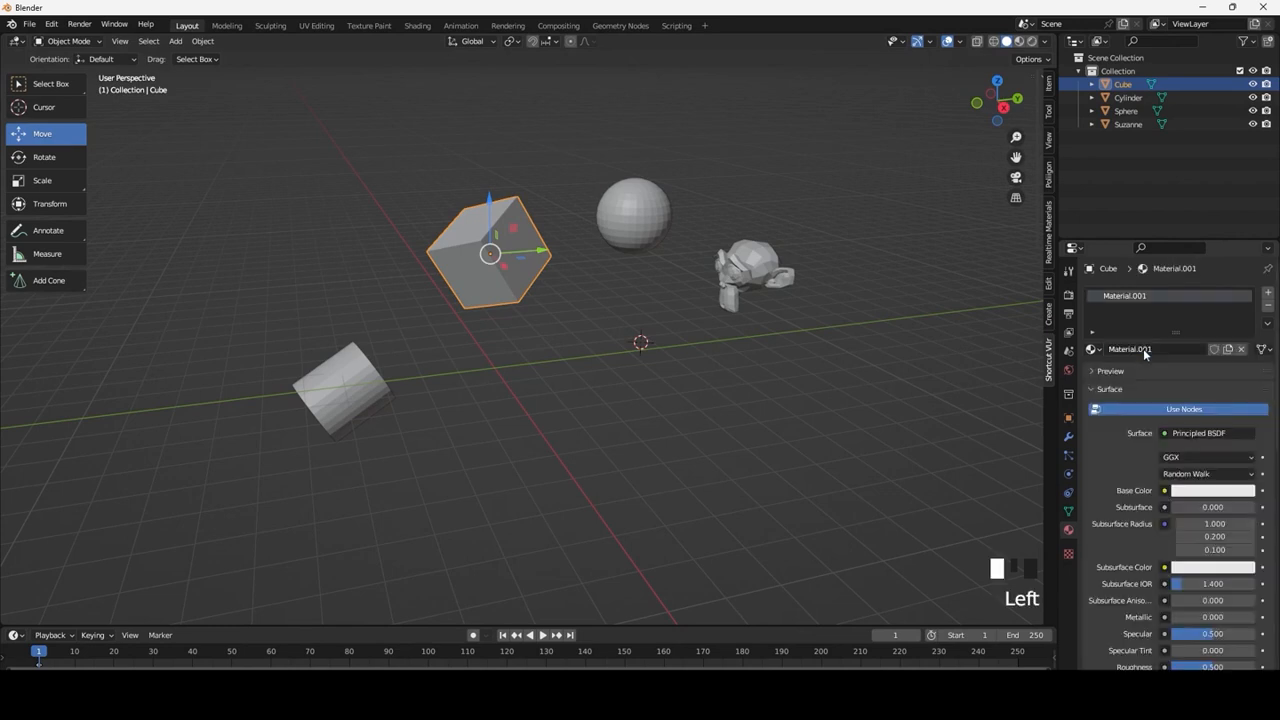
pyautogui.click(1205, 495)
pyautogui.moveTo(1209, 380); pyautogui.dragTo(1194, 390)
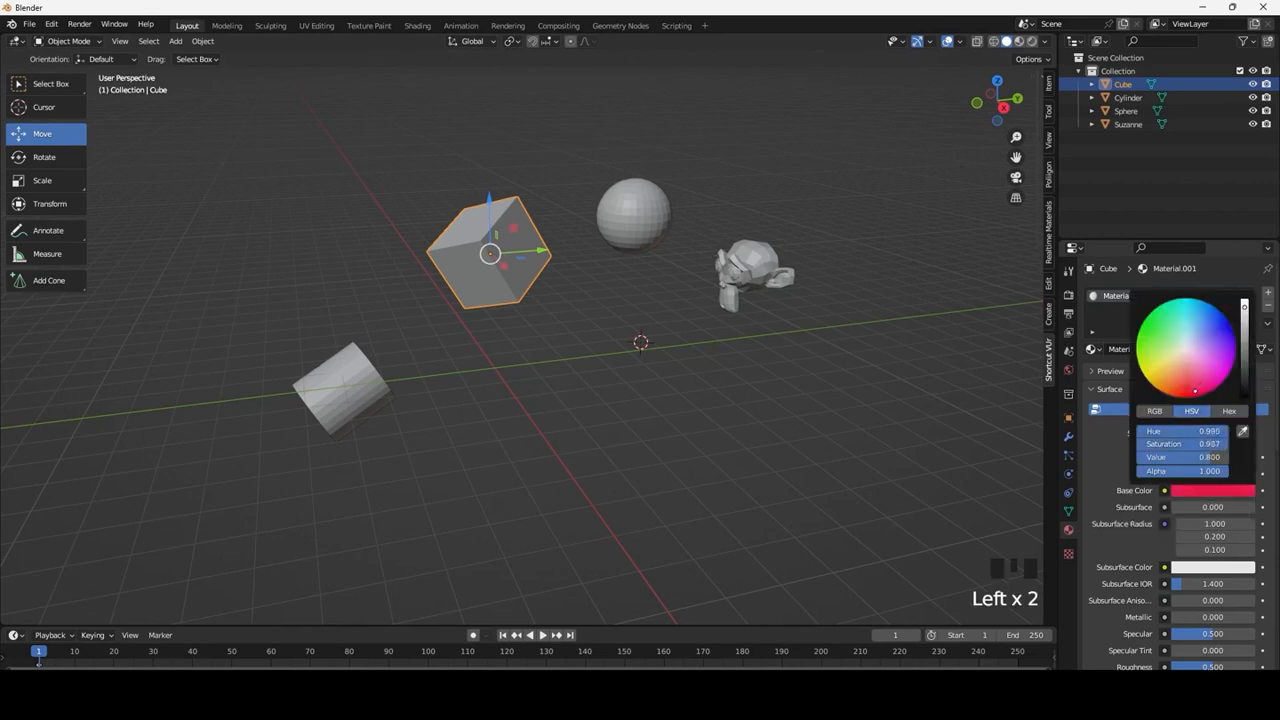
pyautogui.click(677, 376)
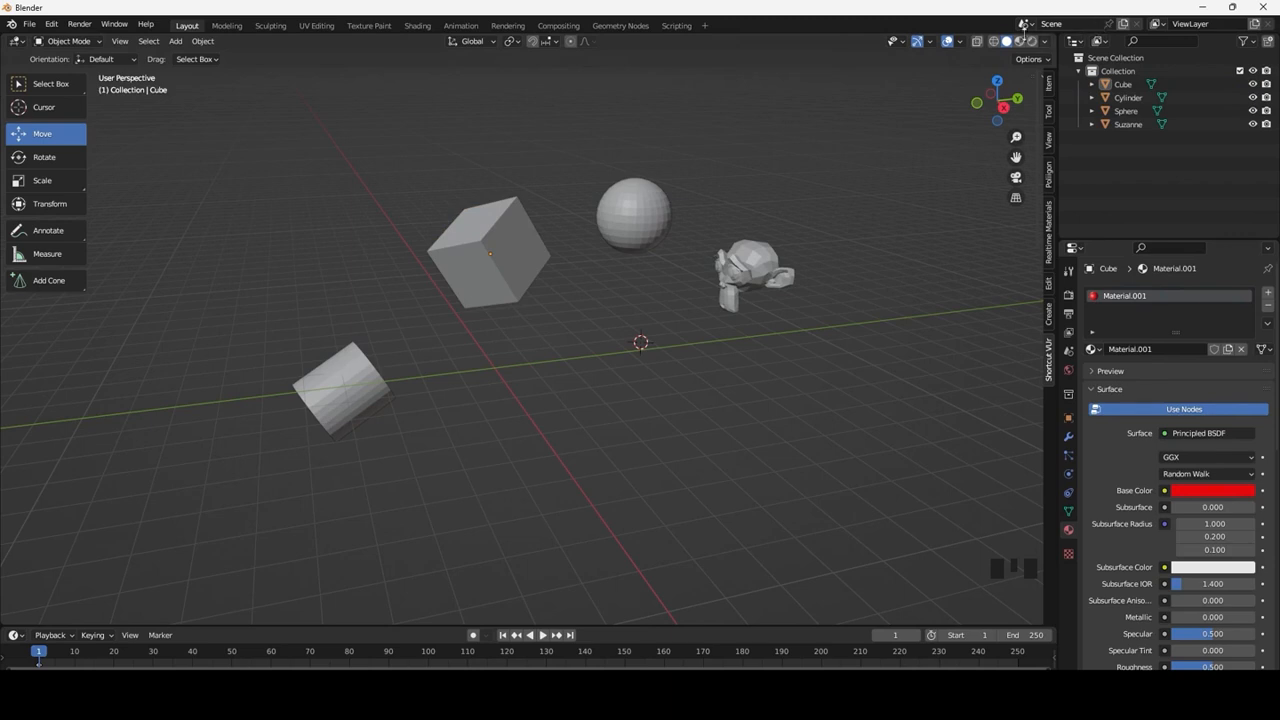
# Switch the viewport to wireframe shading and select the cube, sphere, monkey head and cylinder in turn to examine their wireframes
pyautogui.click(994, 41)
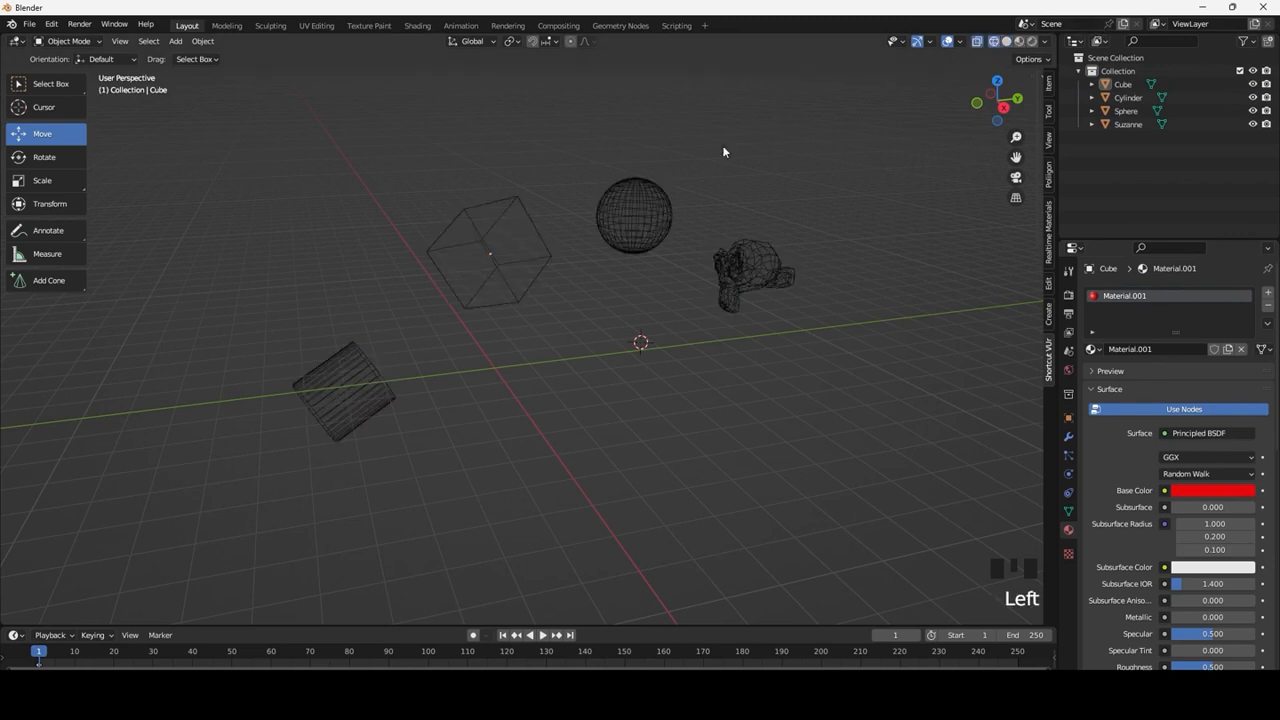
pyautogui.click(461, 294)
pyautogui.scroll(2, 496, 219)
pyautogui.scroll(-2, 496, 219)
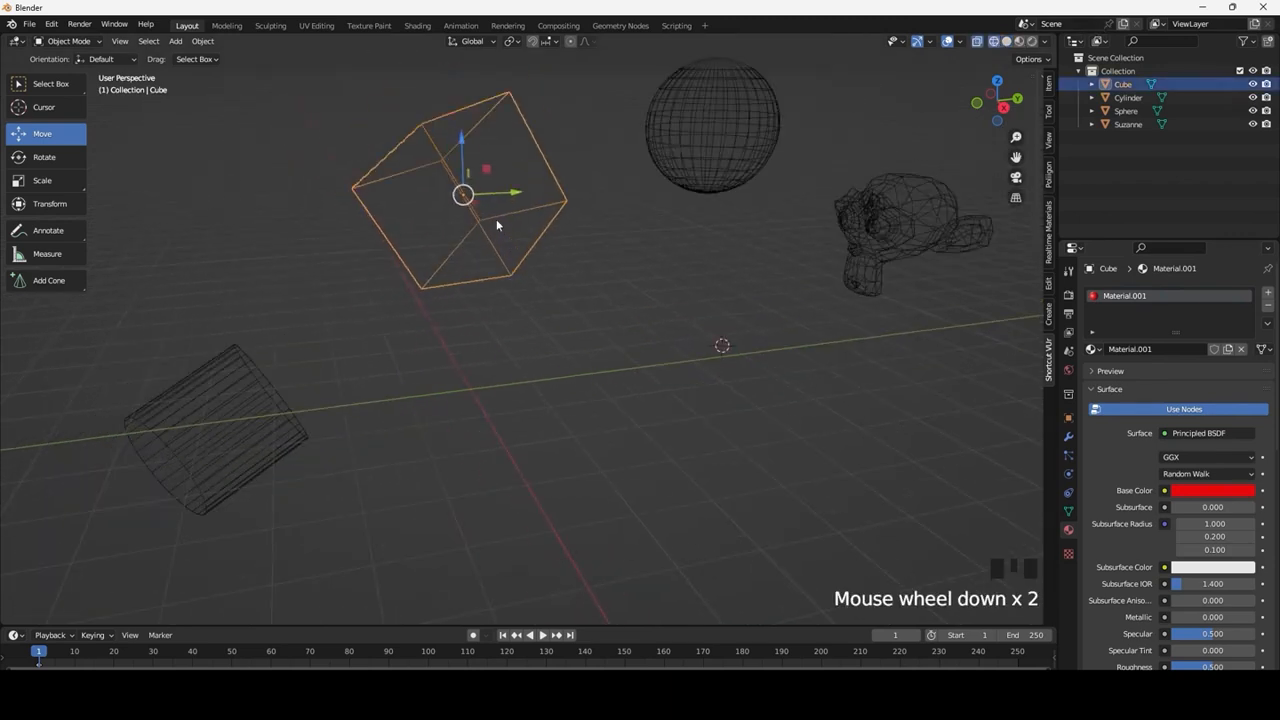
pyautogui.keyDown('shift'); pyautogui.moveTo(492, 191); pyautogui.dragTo(492, 241, button='middle'); pyautogui.keyUp('shift')
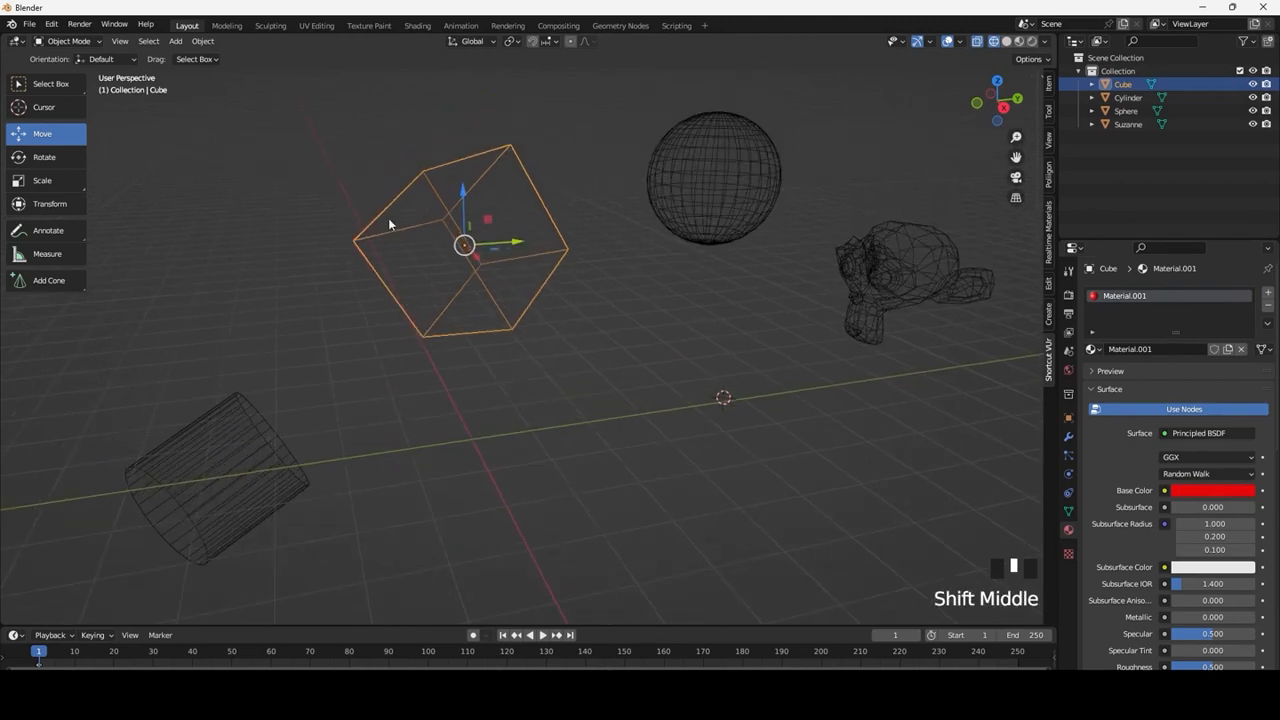
pyautogui.click(758, 157)
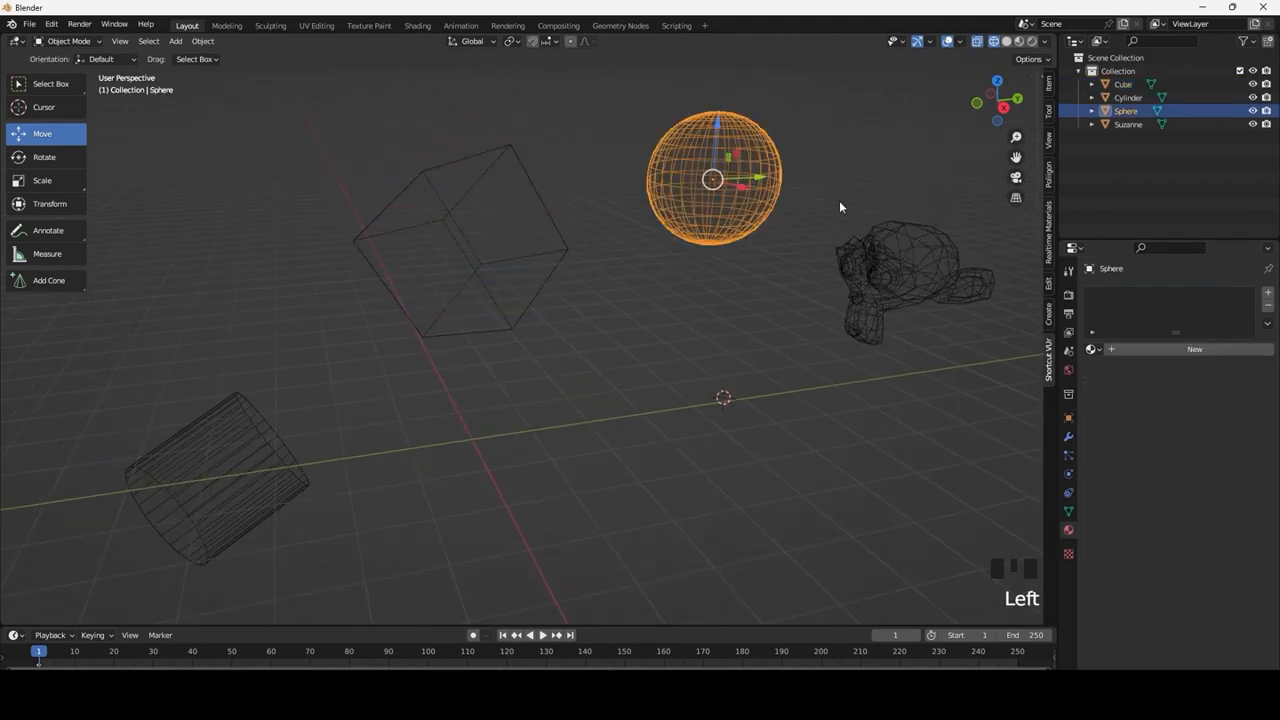
pyautogui.click(893, 256)
pyautogui.click(242, 468)
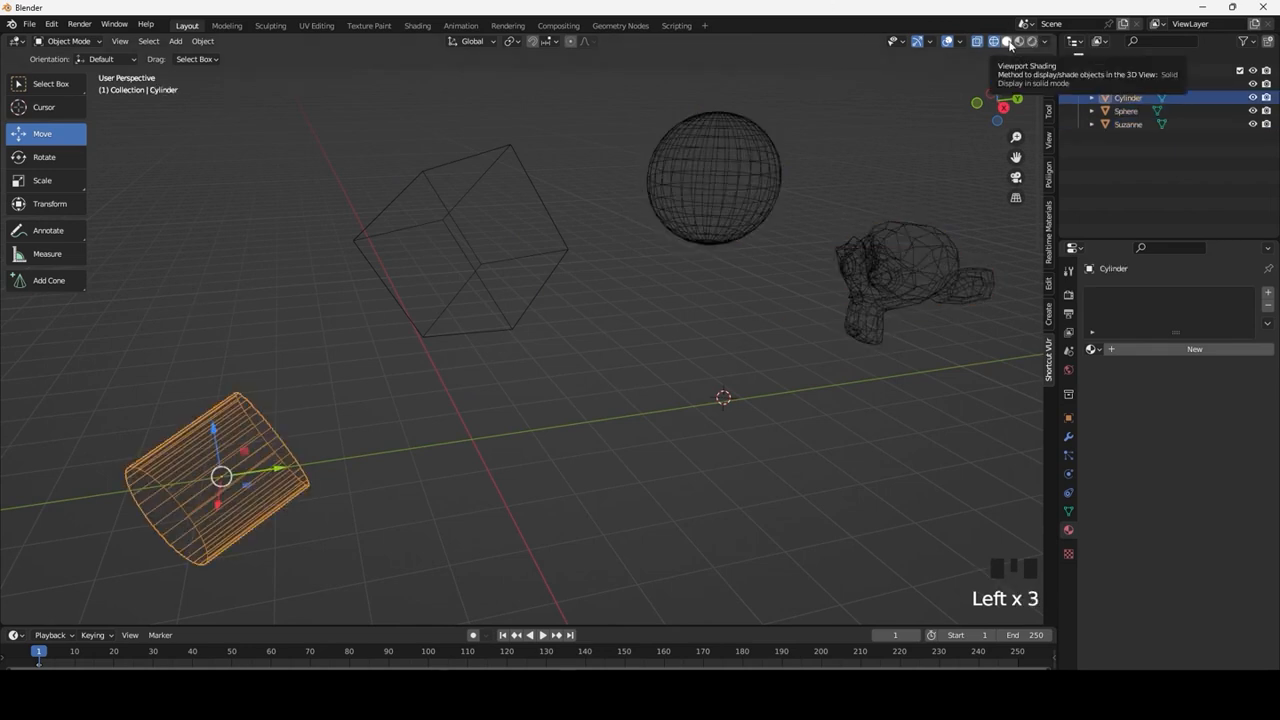
# Switch the viewport to solid shading and select the cube, sphere and monkey head in turn to examine their surfaces
pyautogui.click(1007, 41)
pyautogui.click(486, 235)
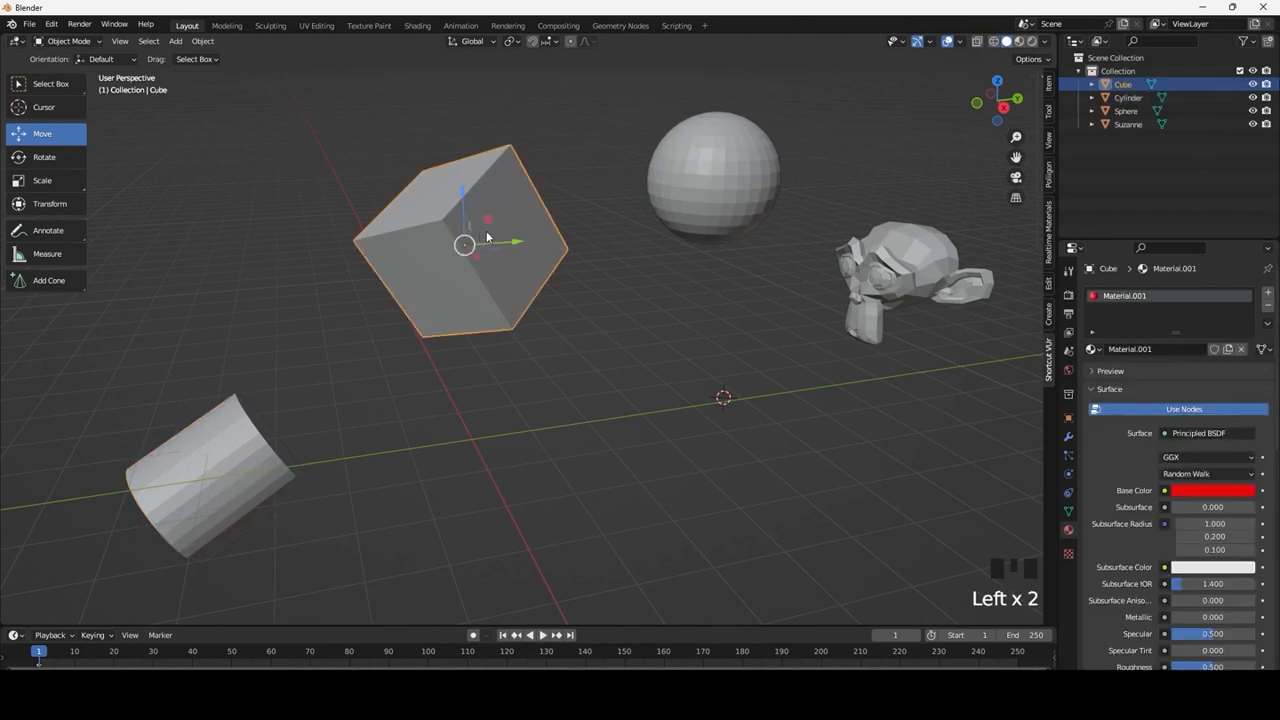
pyautogui.click(713, 178)
pyautogui.click(842, 258)
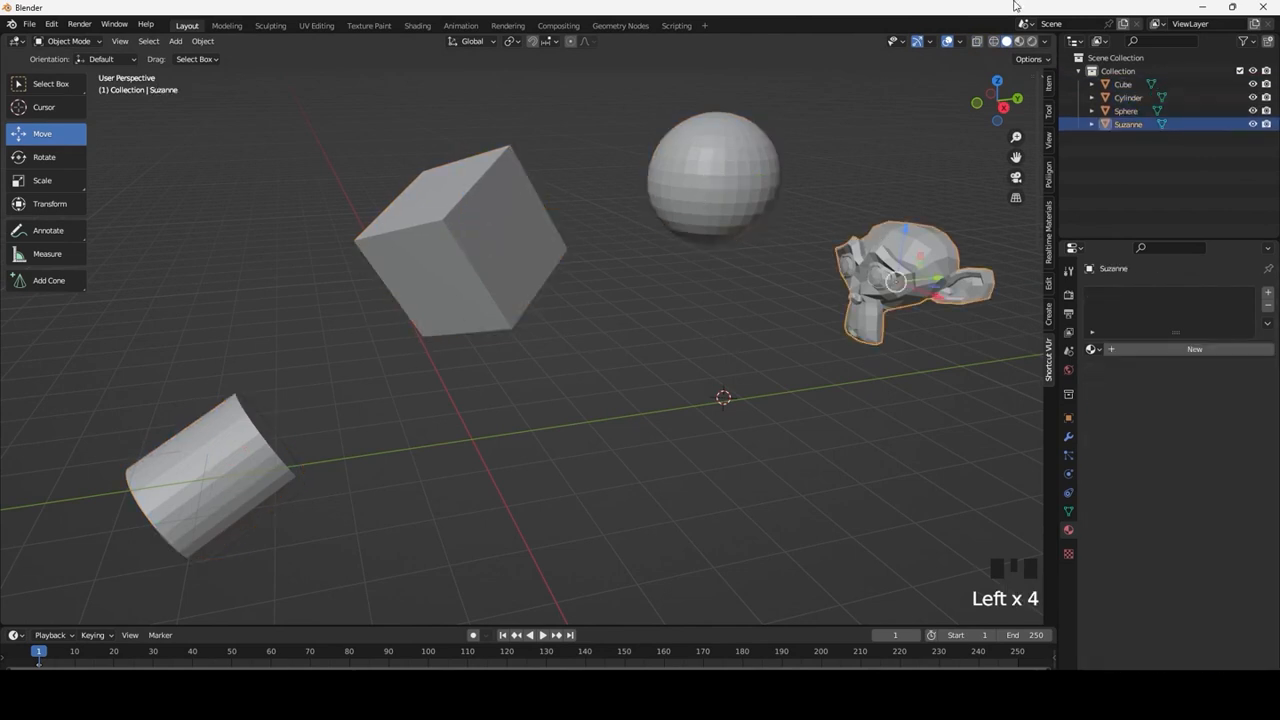
# Switch the viewport to material preview shading and examine the materials on the objects
pyautogui.click(1020, 43)
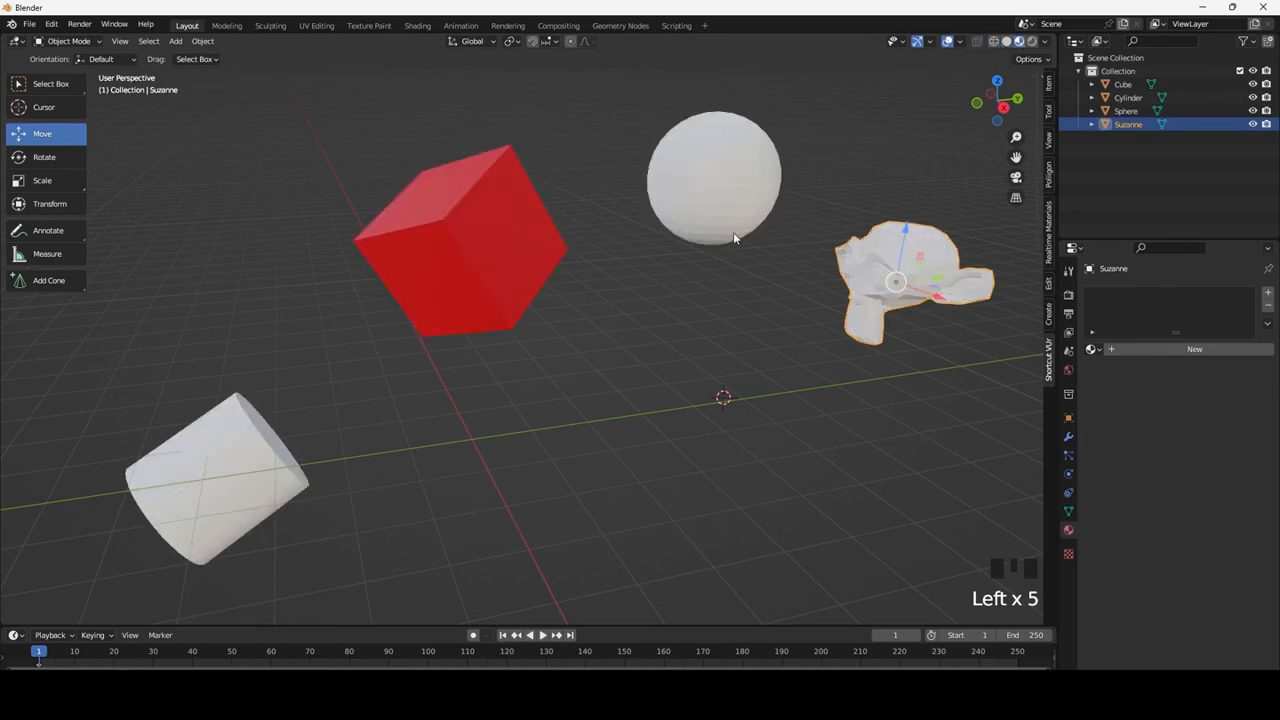
pyautogui.scroll(-2, 657, 279)
pyautogui.moveTo(488, 338); pyautogui.dragTo(506, 314, button='middle')
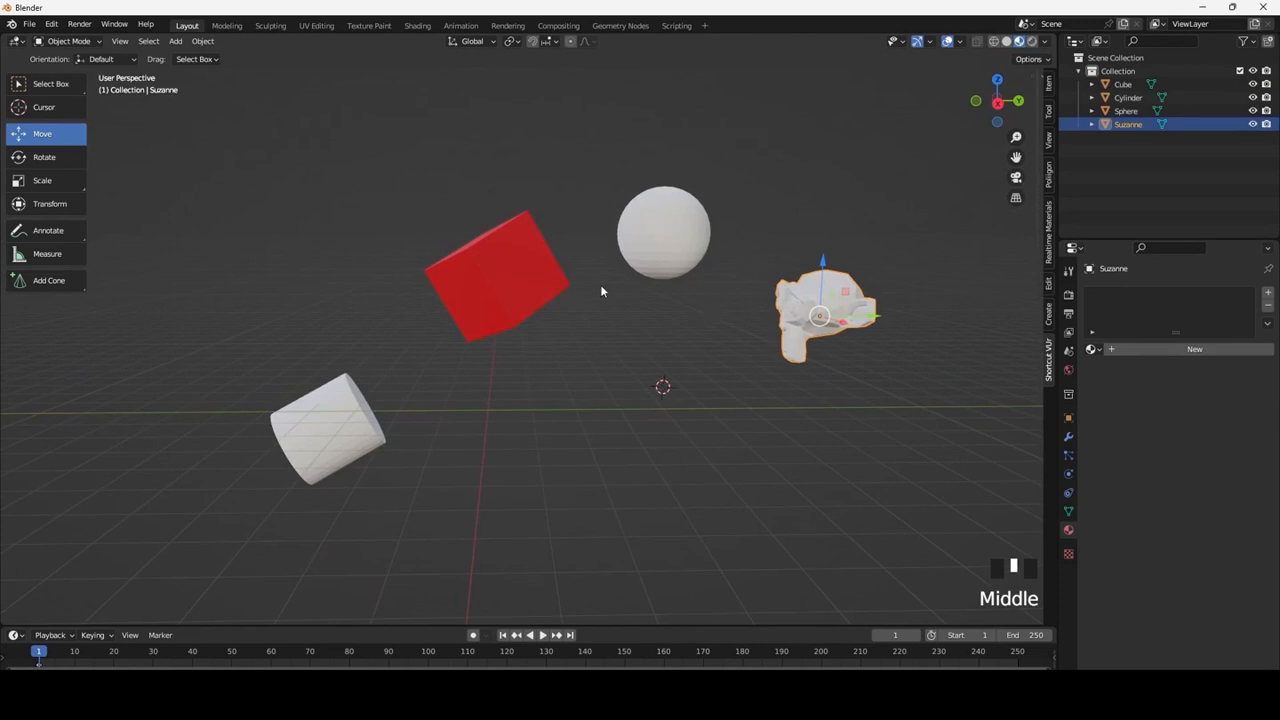
pyautogui.moveTo(642, 354); pyautogui.dragTo(646, 383, button='middle')
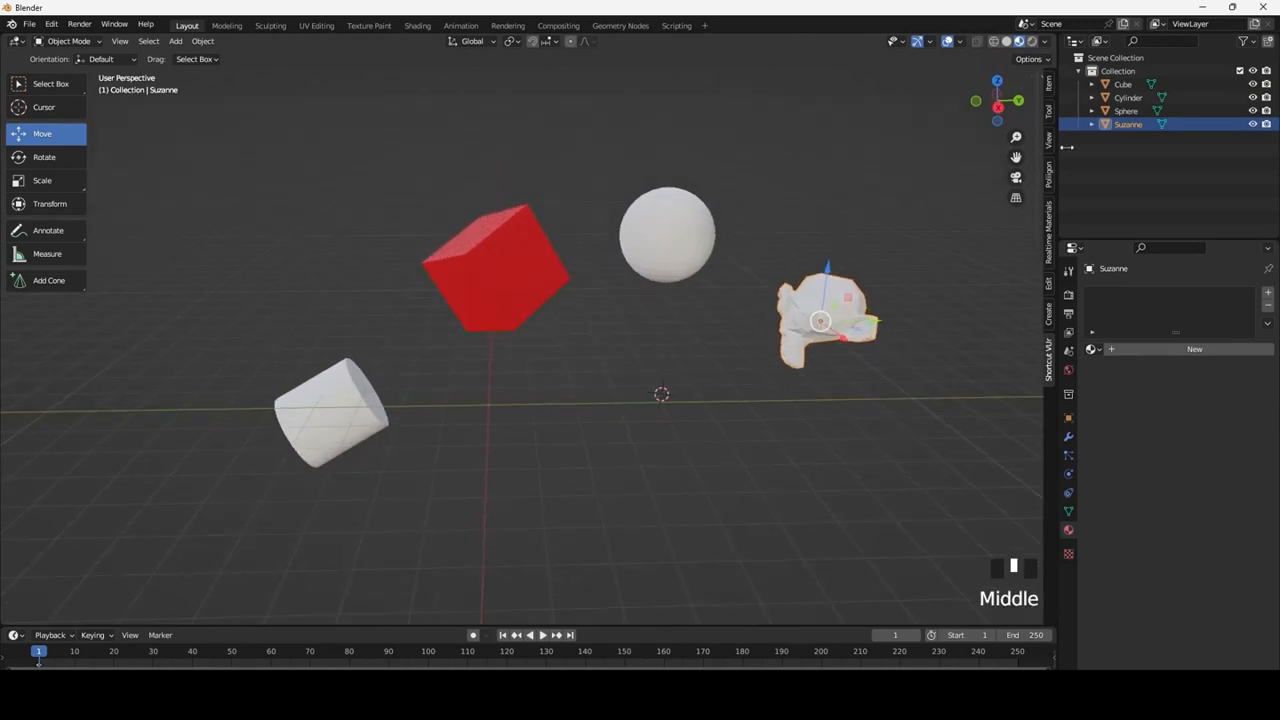
# Switch the viewport to rendered shading, examine the scene's lighting, and deselect the monkey head
pyautogui.click(1032, 42)
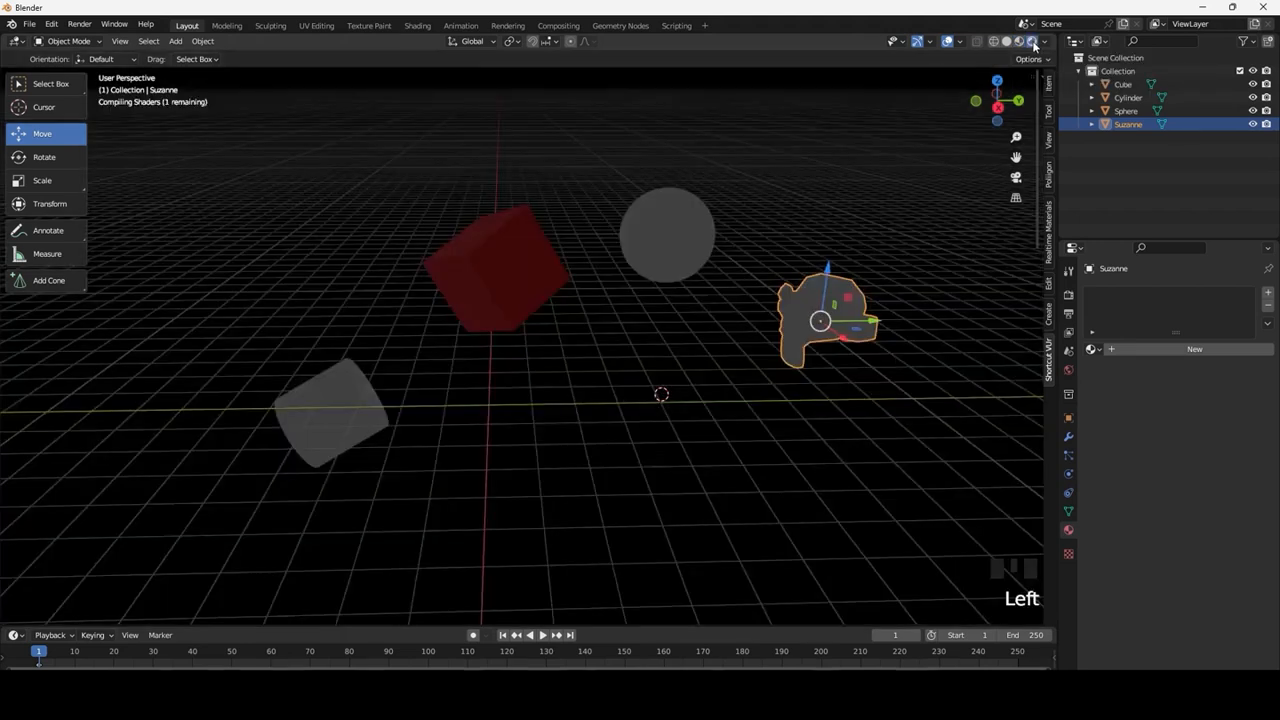
pyautogui.scroll(2, 752, 300)
pyautogui.scroll(2, 682, 312)
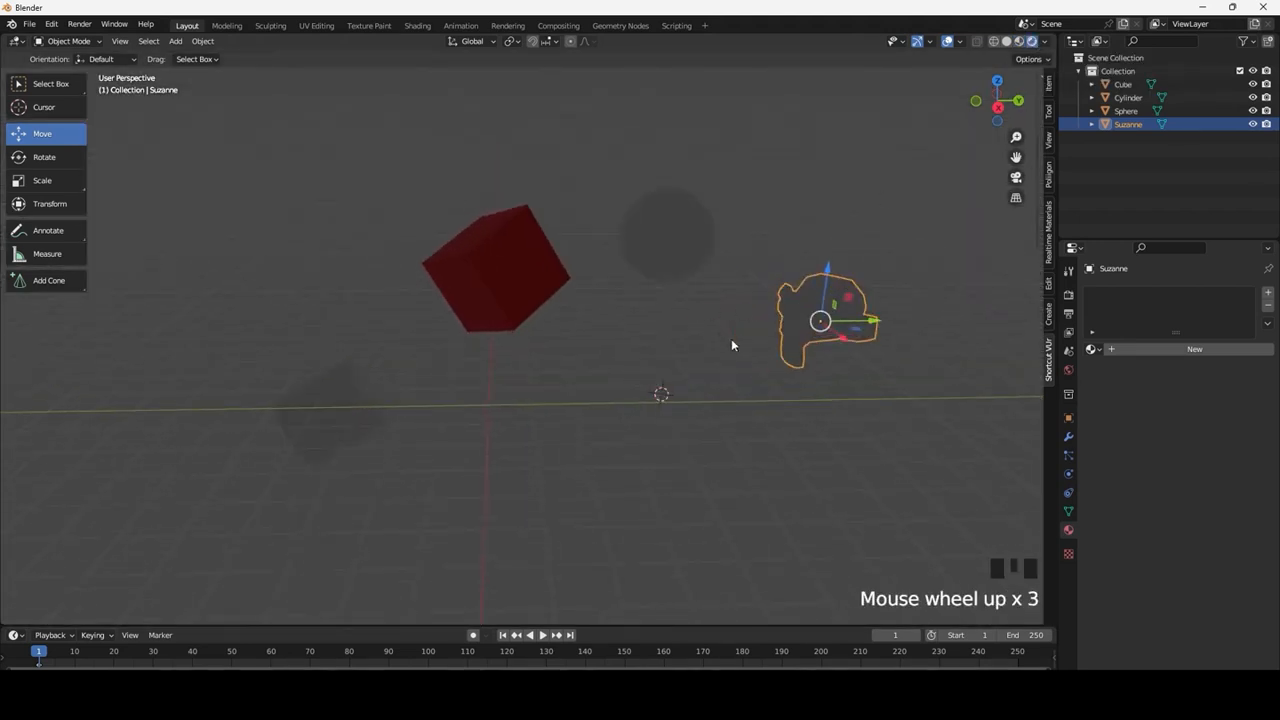
pyautogui.moveTo(714, 334); pyautogui.dragTo(722, 348, button='middle')
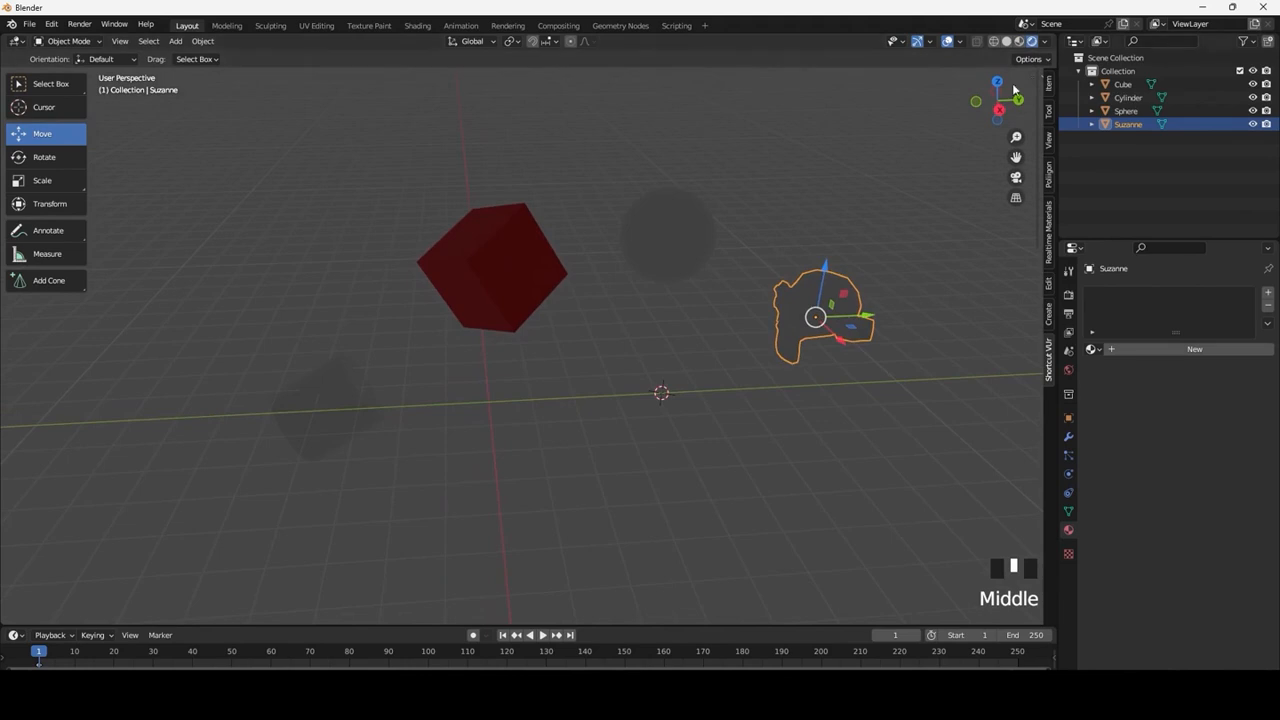
pyautogui.click(494, 402)
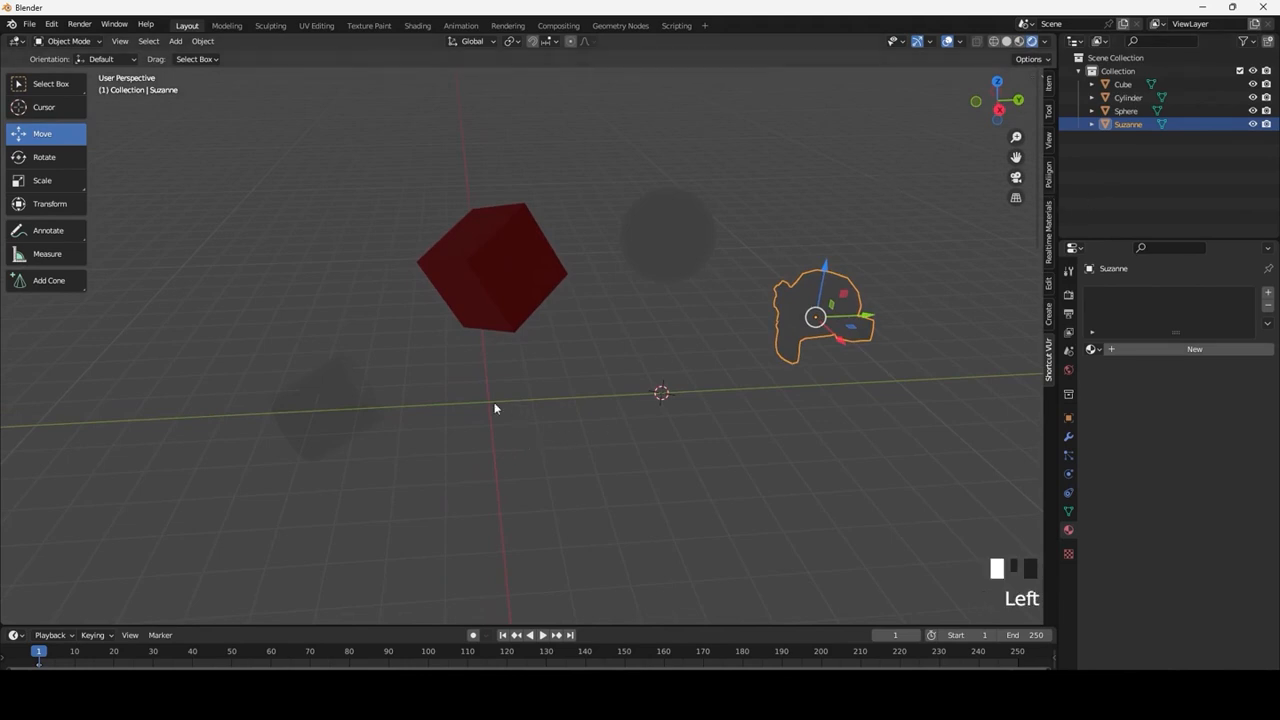
pyautogui.moveTo(602, 354)
pyautogui.mouseDown(button='middle')
pyautogui.moveTo(589, 357)
pyautogui.moveTo(590, 341)
pyautogui.mouseUp(button='middle')
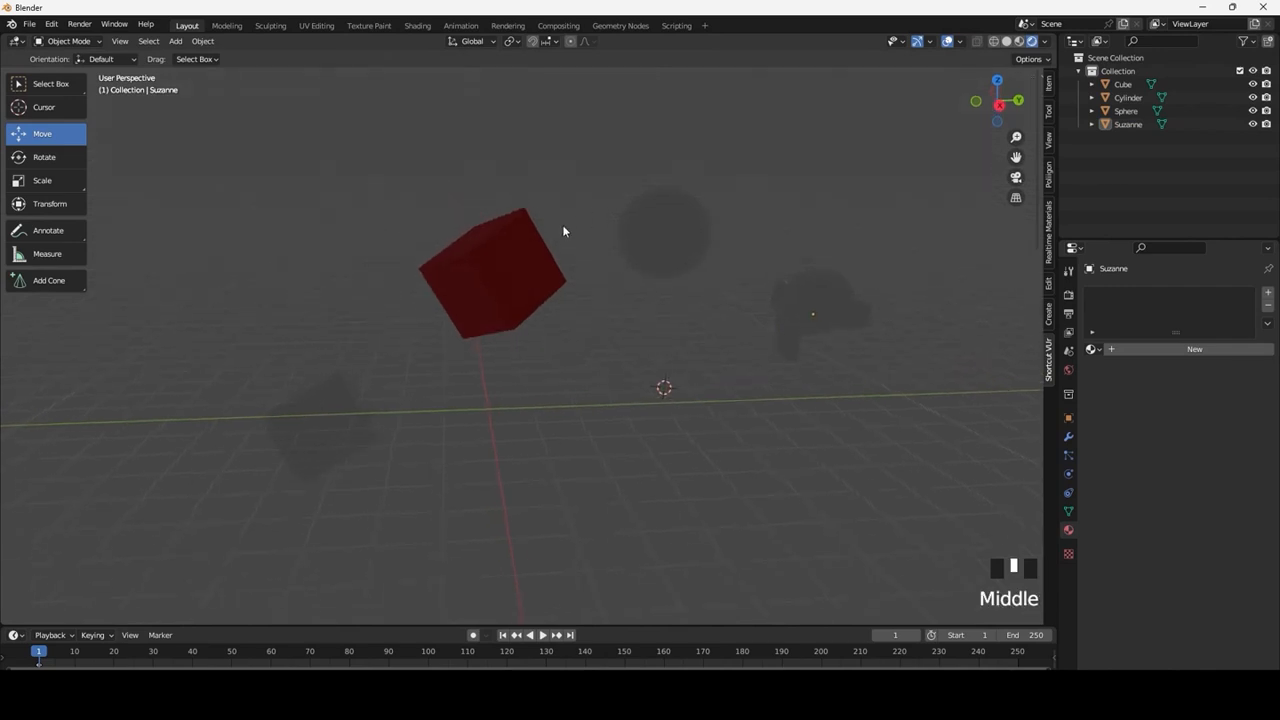
# Add an area light at the 3D cursor and scale it up to several times its size
pyautogui.hotkey('shift', 'a')
pyautogui.moveTo(547, 397)
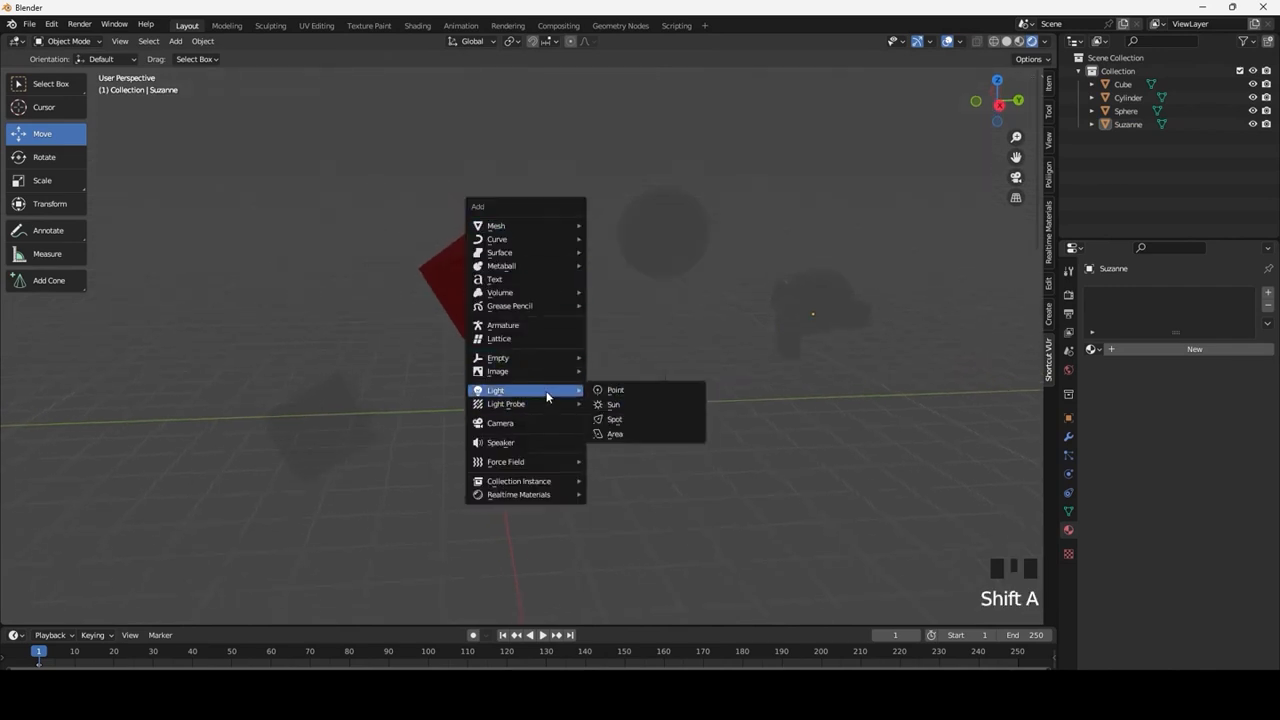
pyautogui.click(616, 432)
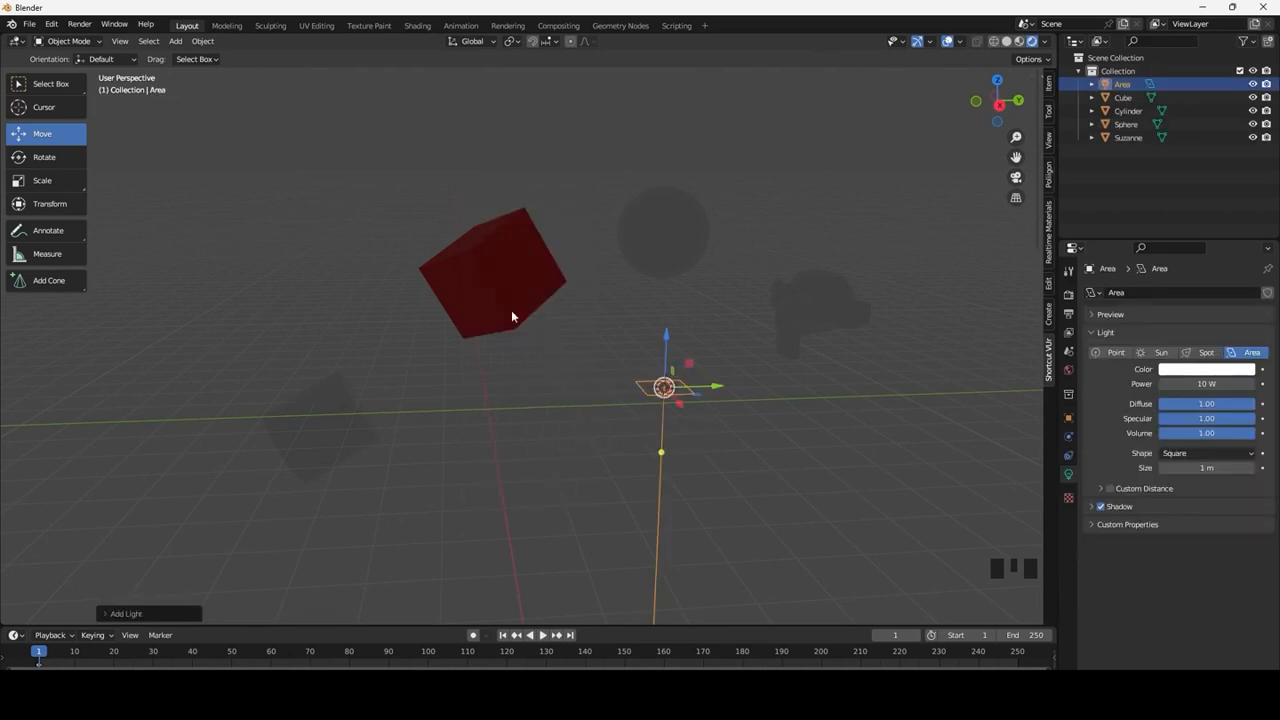
pyautogui.press('s')
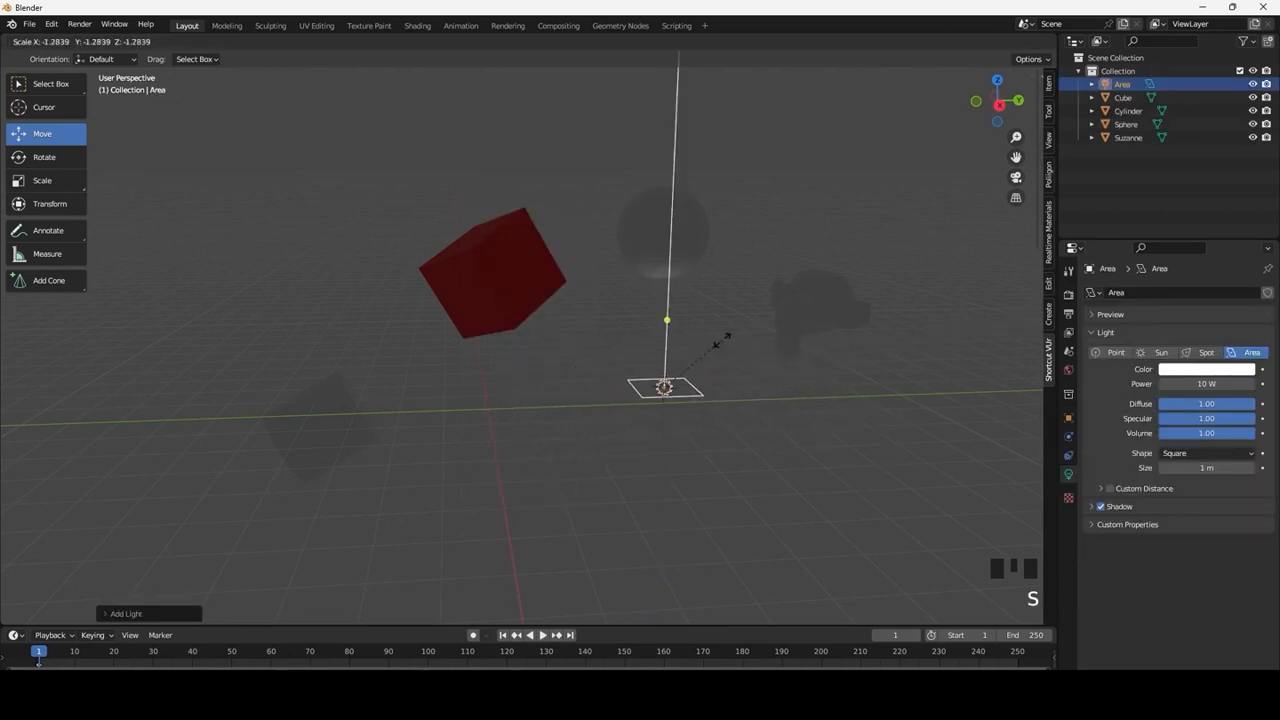
pyautogui.click(84, 346)
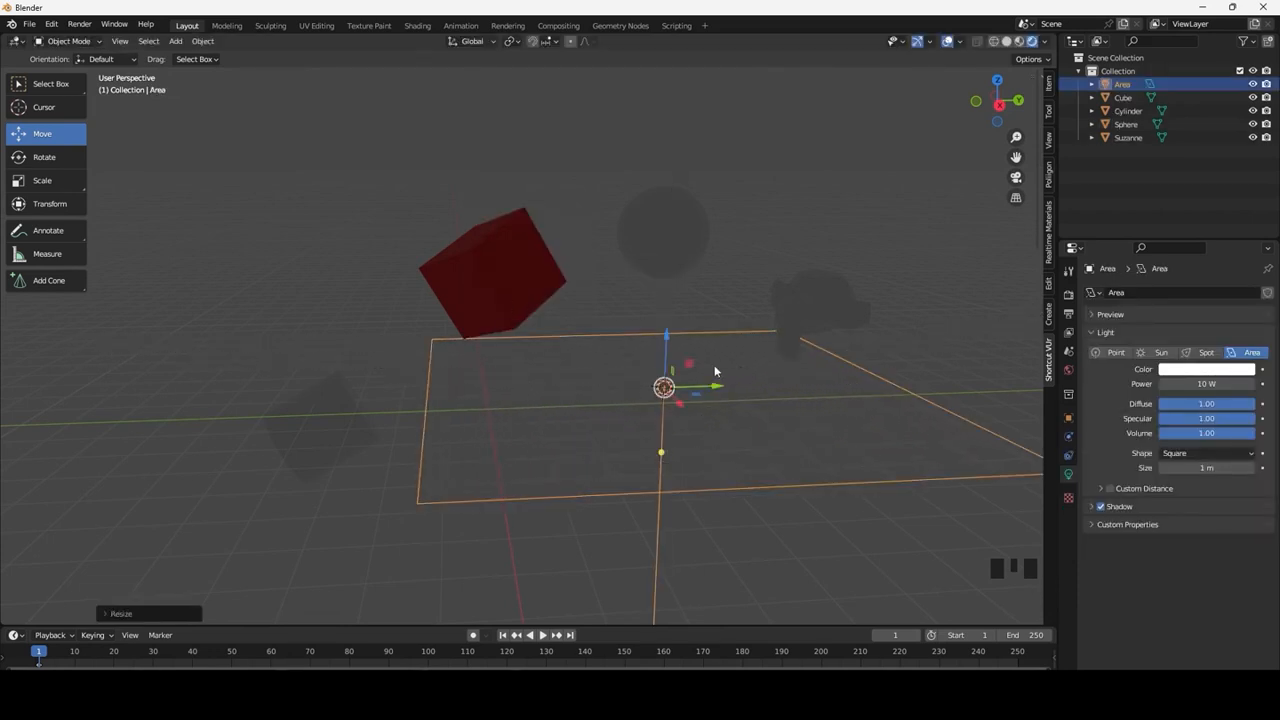
# Raise the area light above the objects, shift it along Y over the cube, and narrow it along Y
pyautogui.moveTo(668, 343); pyautogui.dragTo(732, 171)
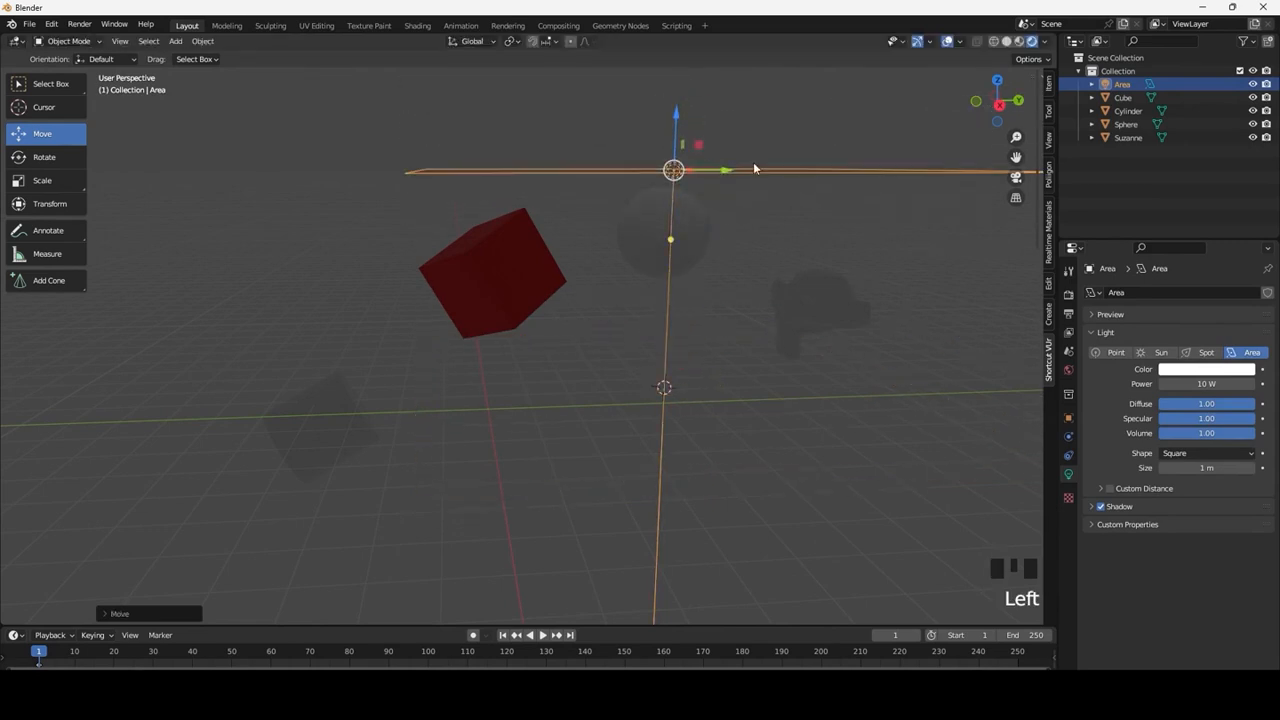
pyautogui.moveTo(753, 133); pyautogui.dragTo(752, 189, button='middle')
pyautogui.moveTo(752, 189); pyautogui.dragTo(531, 226)
pyautogui.click(44, 180)
# Set the area light's power to 703.3 W and deselect the light
pyautogui.moveTo(1181, 384); pyautogui.dragTo(1234, 384)
pyautogui.click(700, 279)
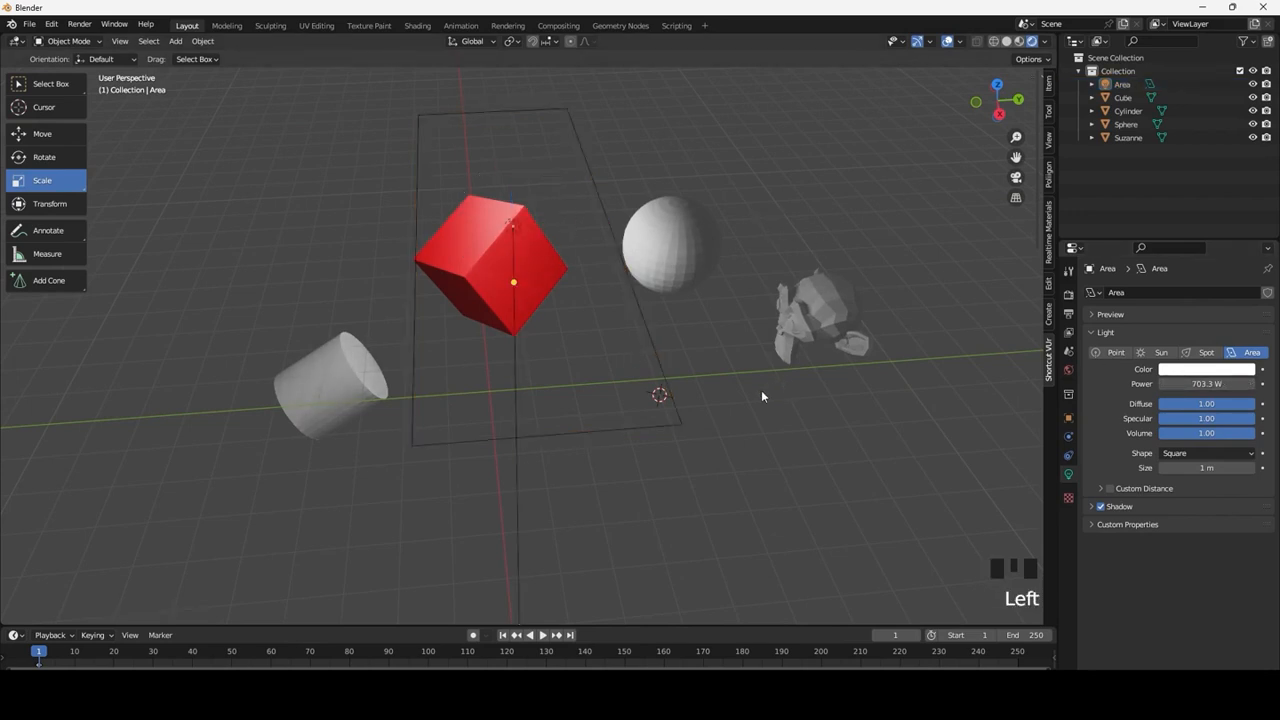
# Add a camera at the 3D cursor
pyautogui.moveTo(761, 396); pyautogui.dragTo(765, 332, button='middle')
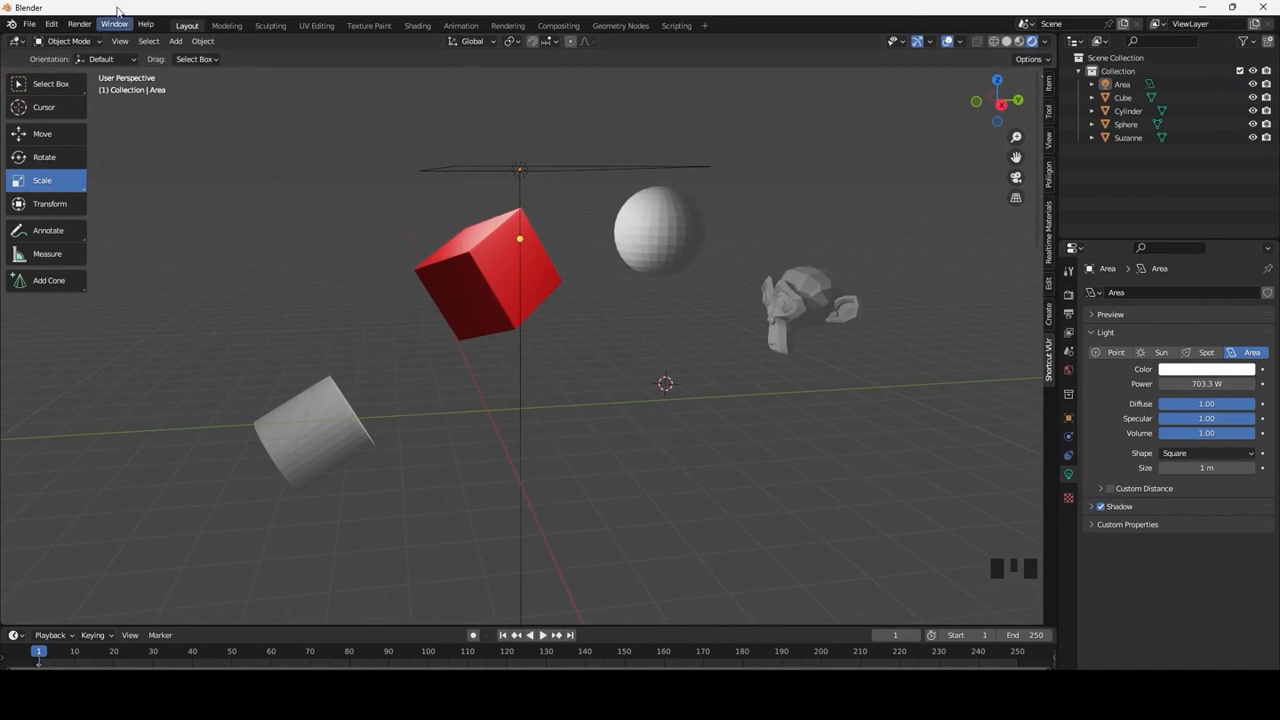
pyautogui.click(175, 41)
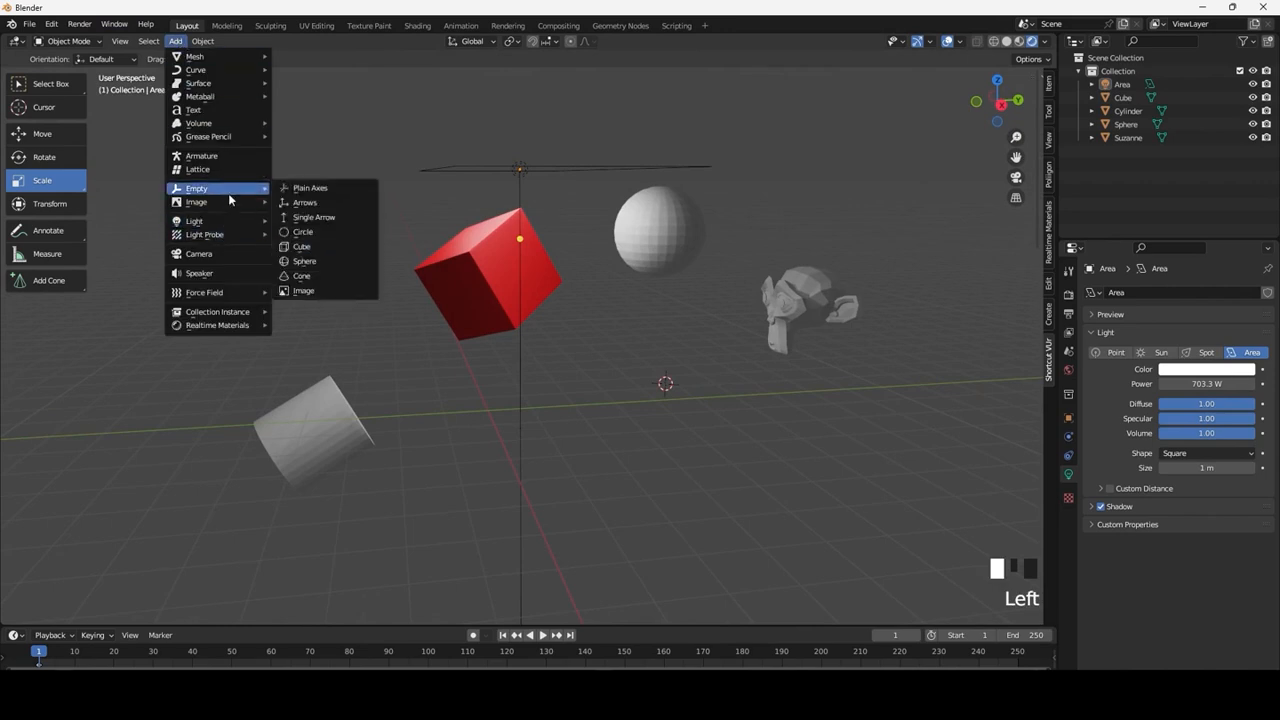
pyautogui.click(200, 254)
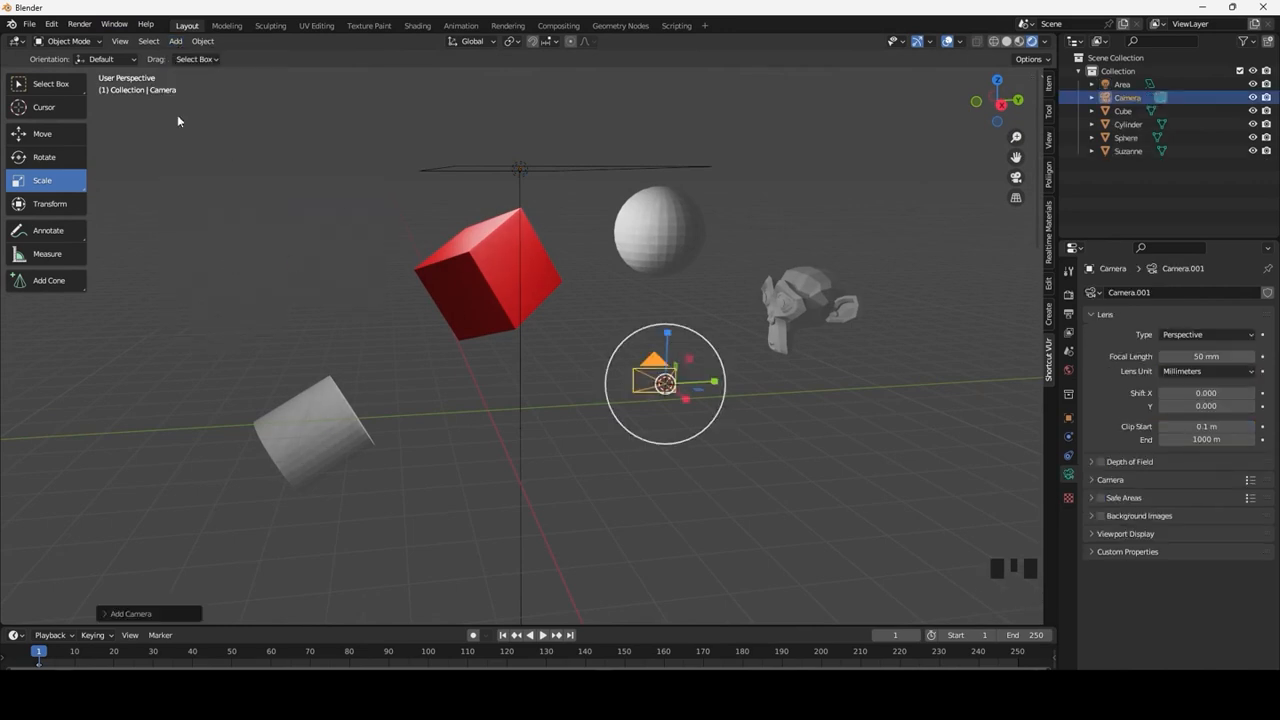
# Raise the camera, shift it along Y toward the cube, move it out along X, lower it about 2 m, and deselect it
pyautogui.click(40, 134)
pyautogui.moveTo(666, 325); pyautogui.dragTo(668, 148)
pyautogui.click(692, 212)
pyautogui.moveTo(692, 212); pyautogui.dragTo(543, 212)
pyautogui.moveTo(560, 300); pyautogui.dragTo(648, 200, button='middle')
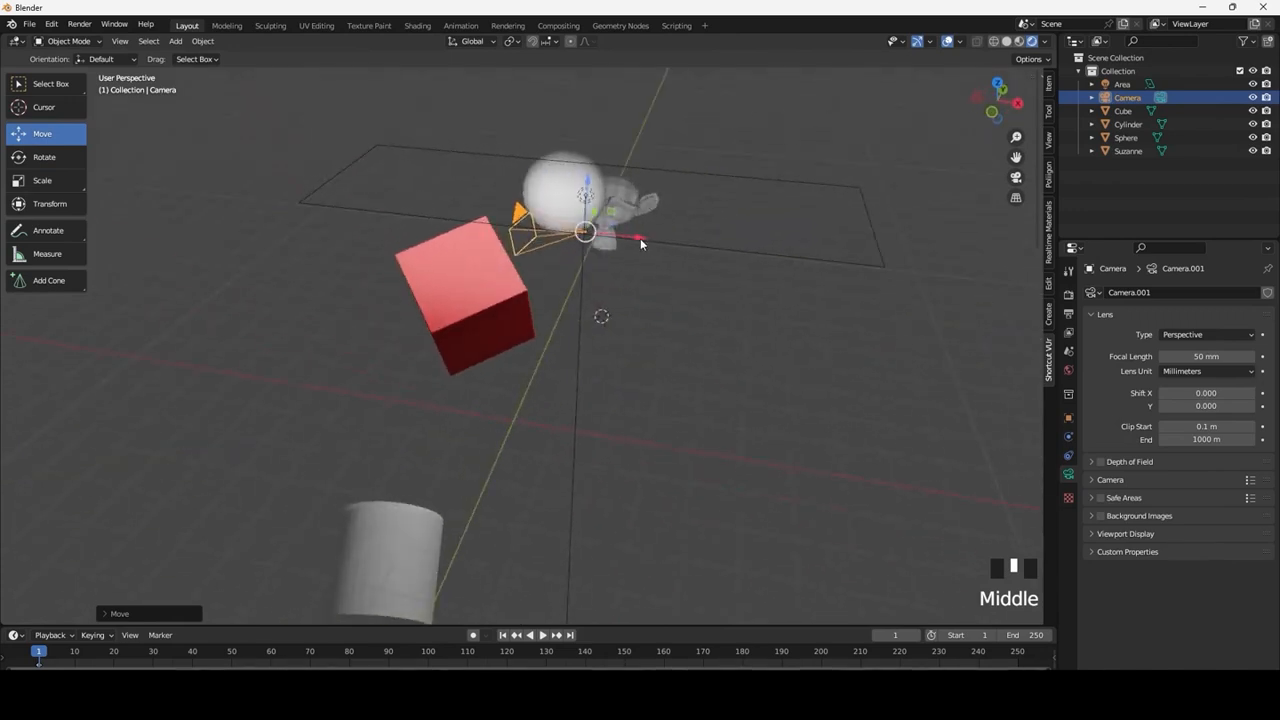
pyautogui.moveTo(640, 238); pyautogui.dragTo(692, 284)
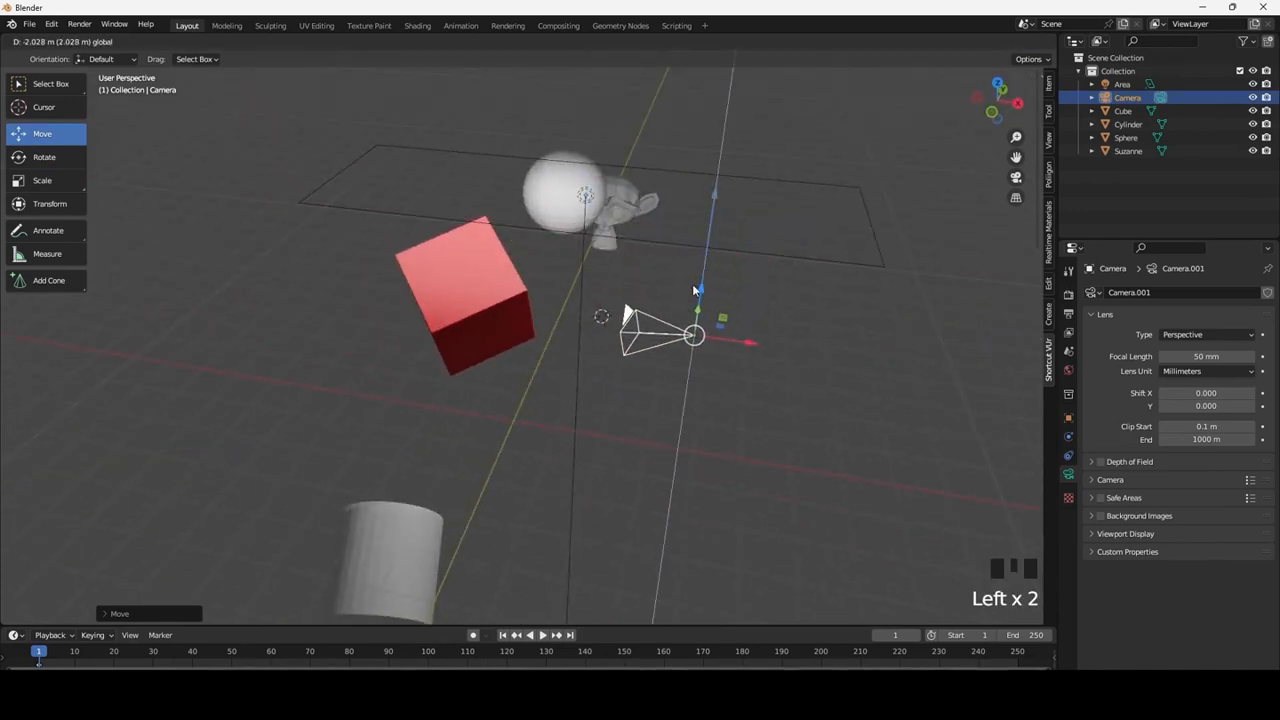
pyautogui.click(803, 400)
# Look through the camera to check how the objects are framed, and return to the perspective view
pyautogui.press('KP_0')
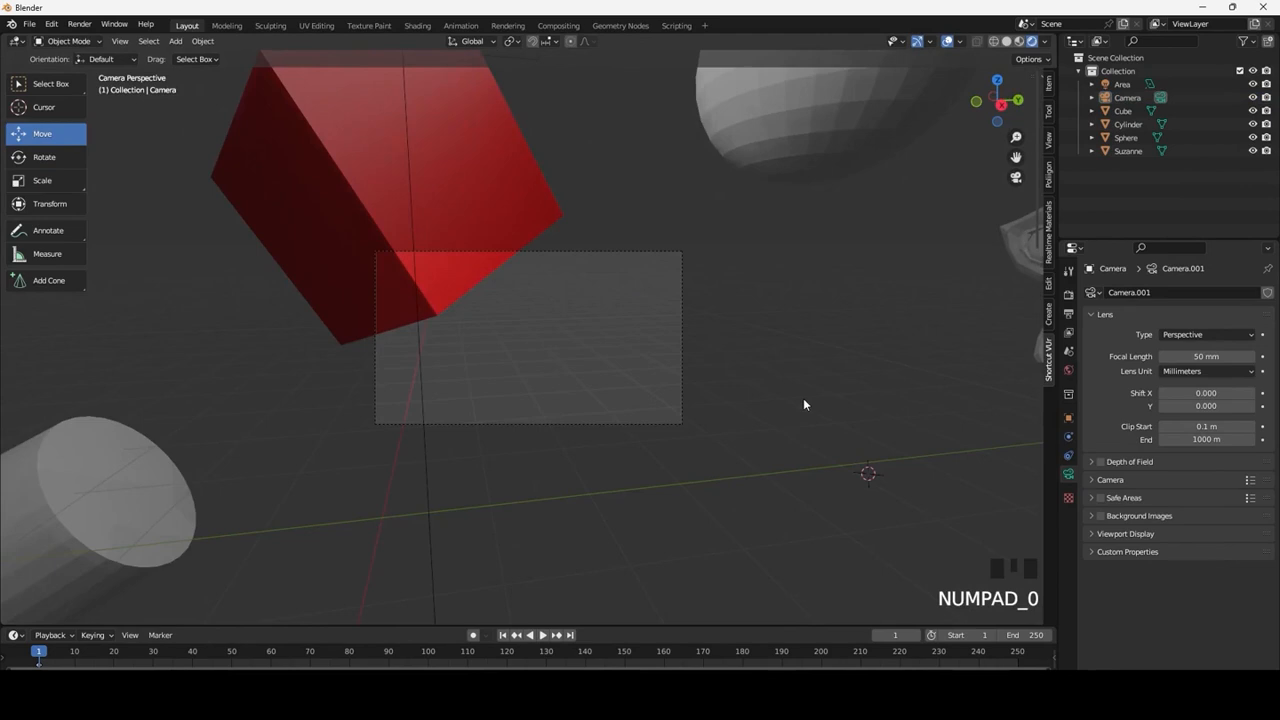
pyautogui.scroll(-3, 690, 297)
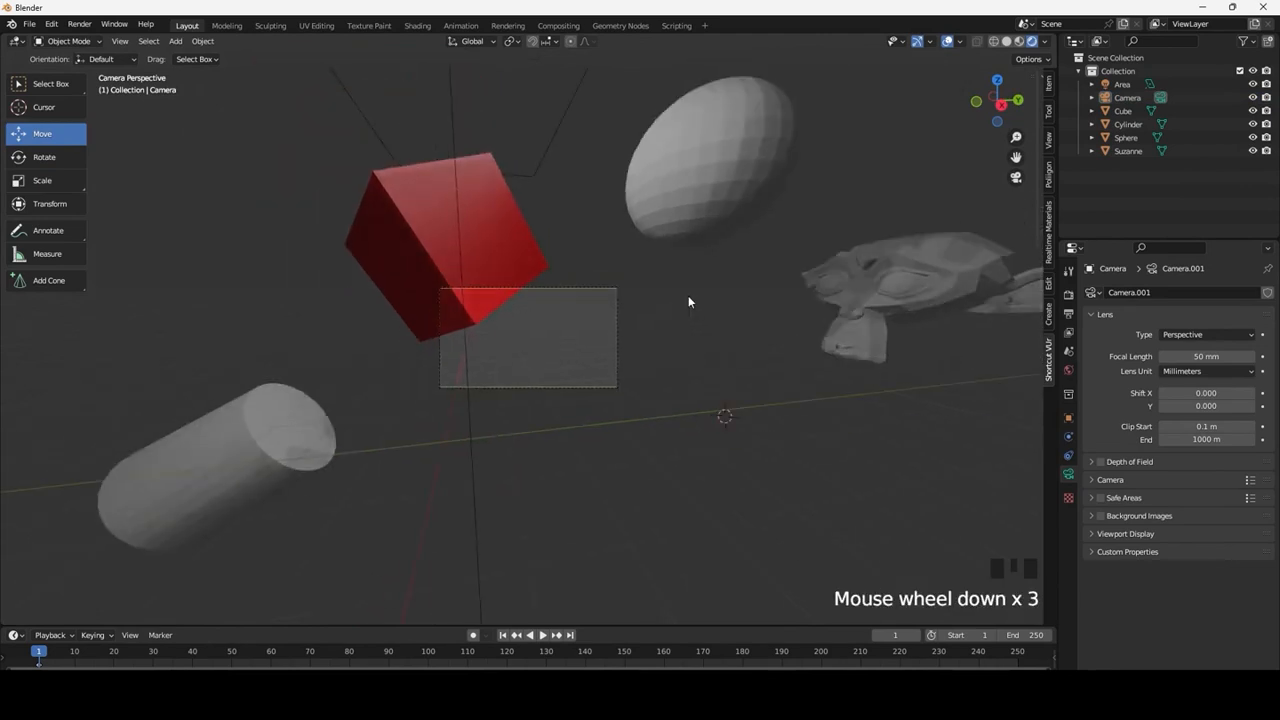
pyautogui.moveTo(695, 338); pyautogui.dragTo(654, 330, button='middle')
pyautogui.scroll(-6, 660, 311)
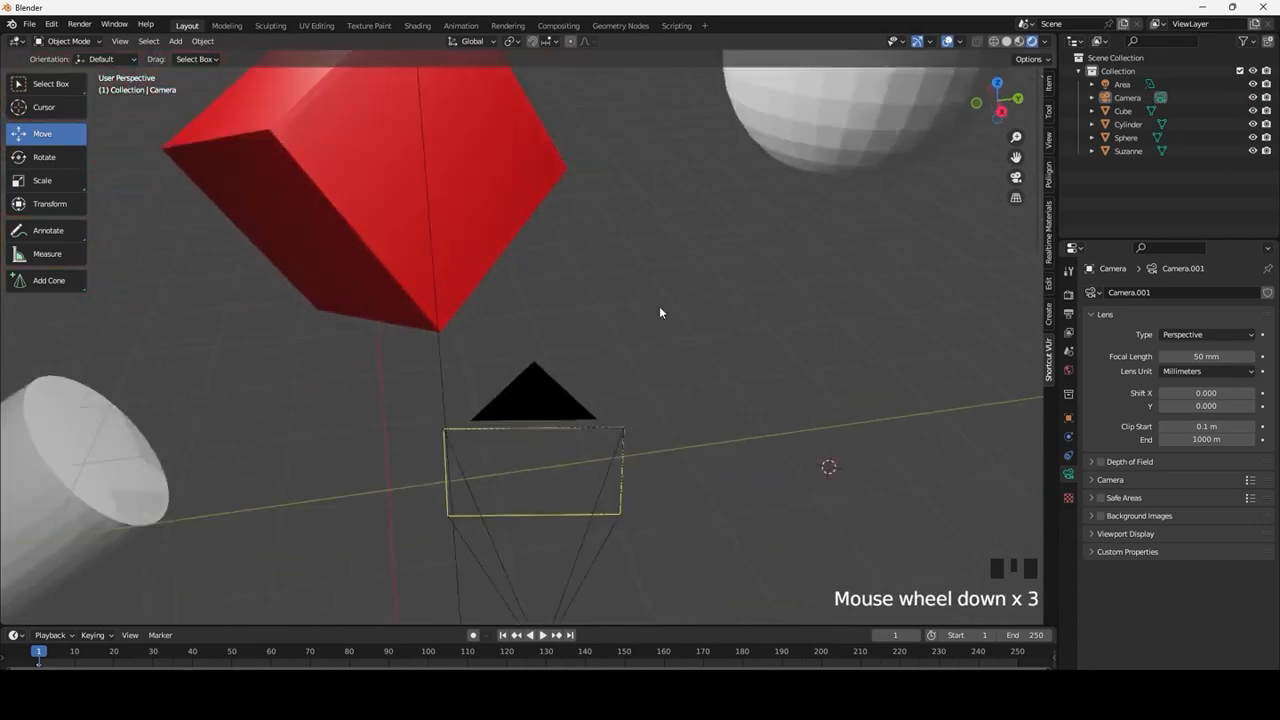
pyautogui.moveTo(674, 383)
pyautogui.mouseDown(button='middle')
pyautogui.moveTo(627, 378)
pyautogui.moveTo(629, 351)
pyautogui.moveTo(670, 366)
pyautogui.mouseUp(button='middle')
# Align the camera to the right-side view of the scene and select it by its frame
pyautogui.click(998, 100)
pyautogui.click(998, 100)
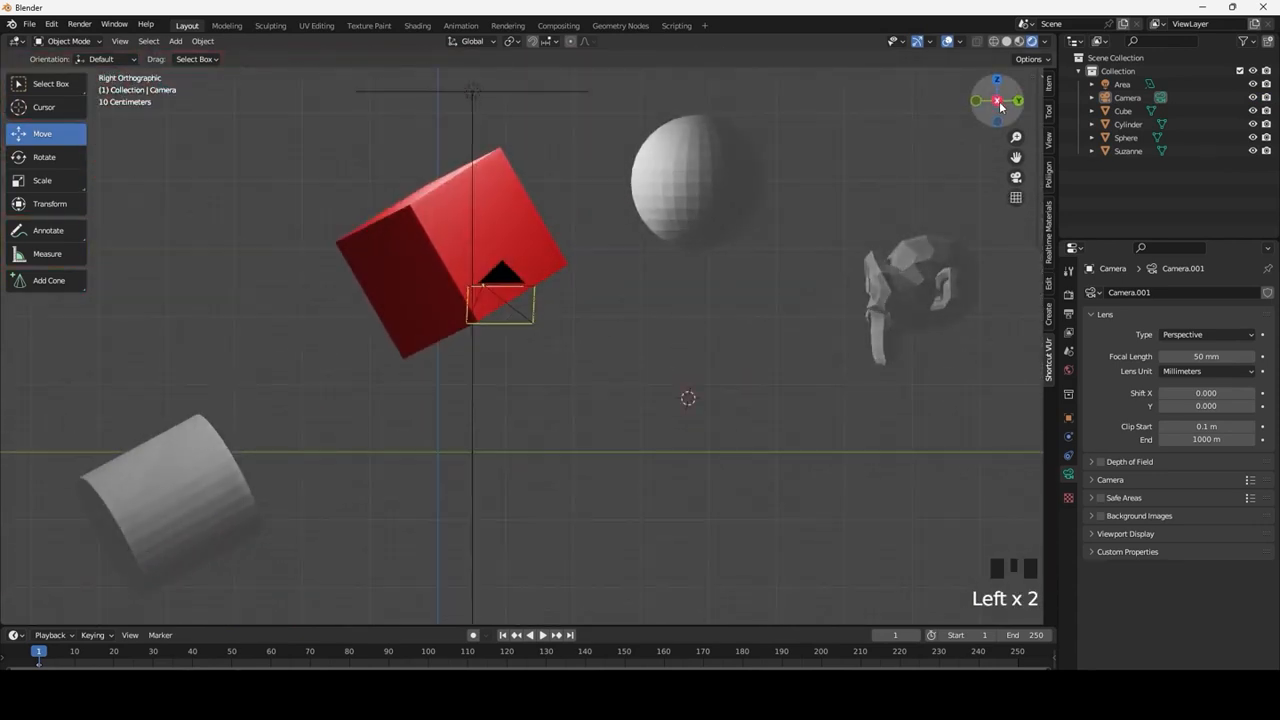
pyautogui.press('ctrl+alt+KP_0')
pyautogui.click(593, 383)
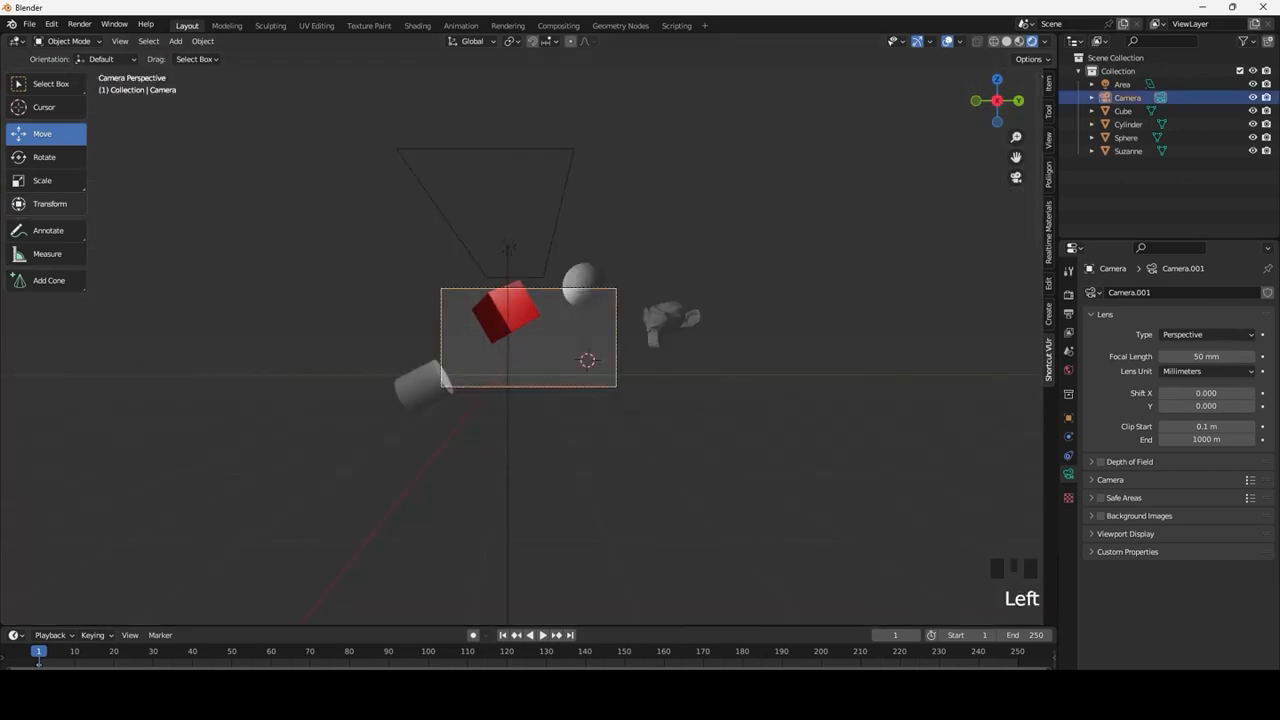
# Move the camera upward in its view plane so the cube and sphere fit inside the frame
pyautogui.press('g')
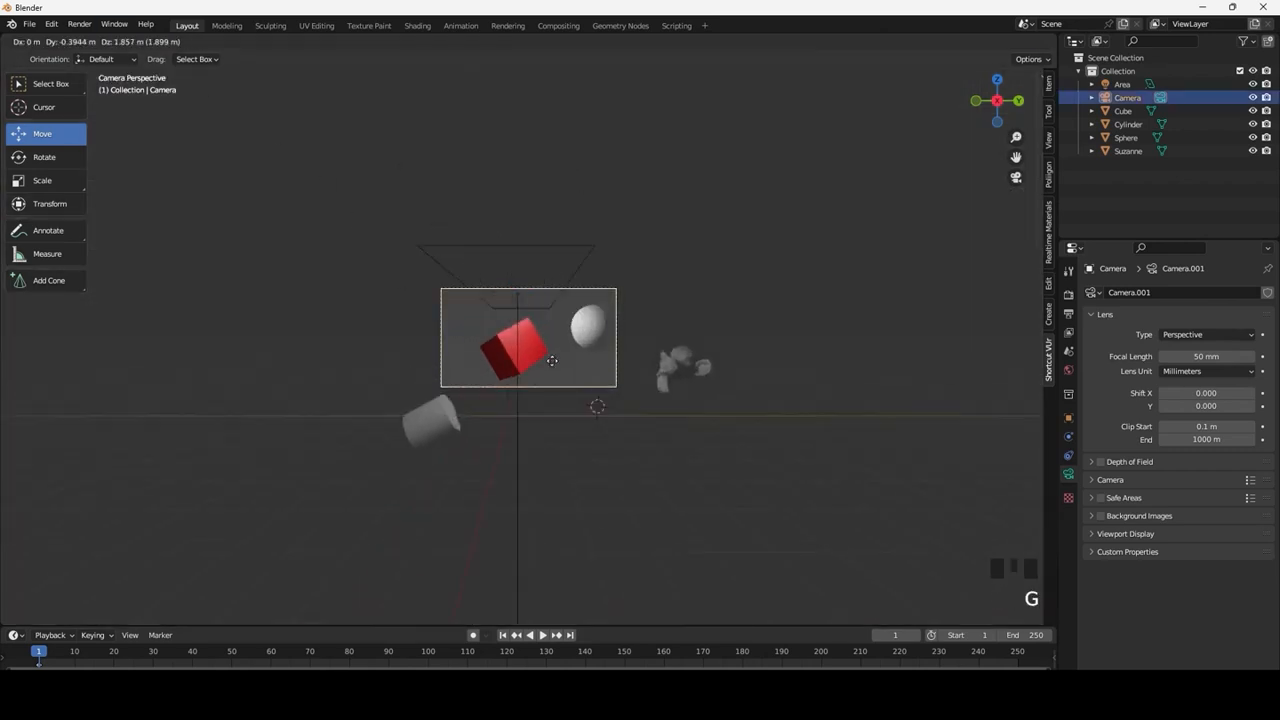
pyautogui.click(554, 377)
pyautogui.scroll(4, 553, 377)
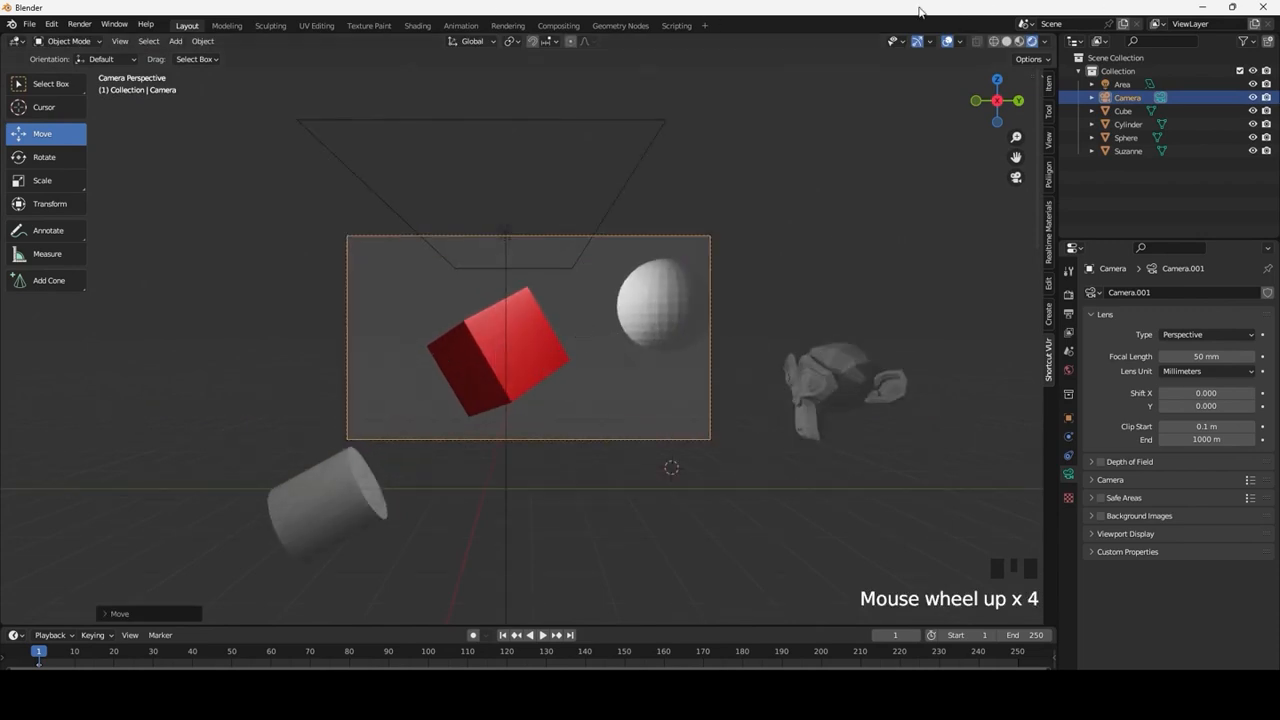
# Render a still image from the camera, view the whole result, and minimize the render window
pyautogui.click(79, 23)
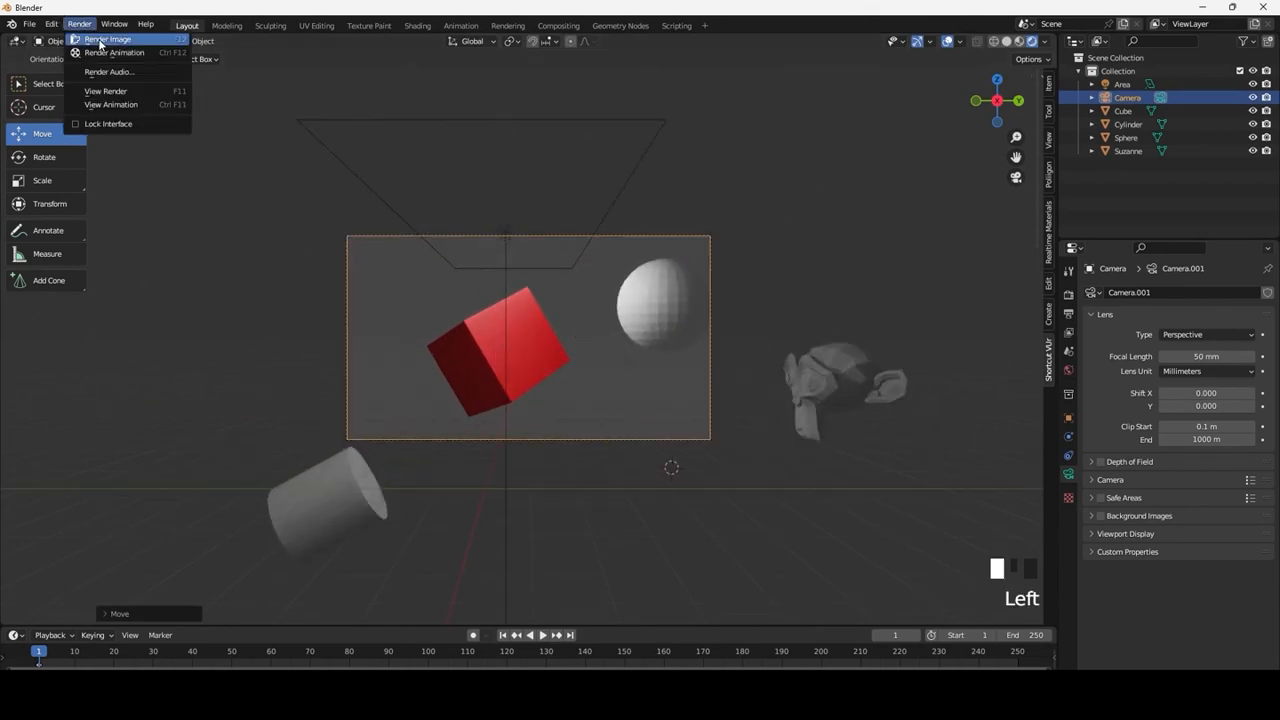
pyautogui.click(90, 40)
pyautogui.scroll(-4, 845, 448)
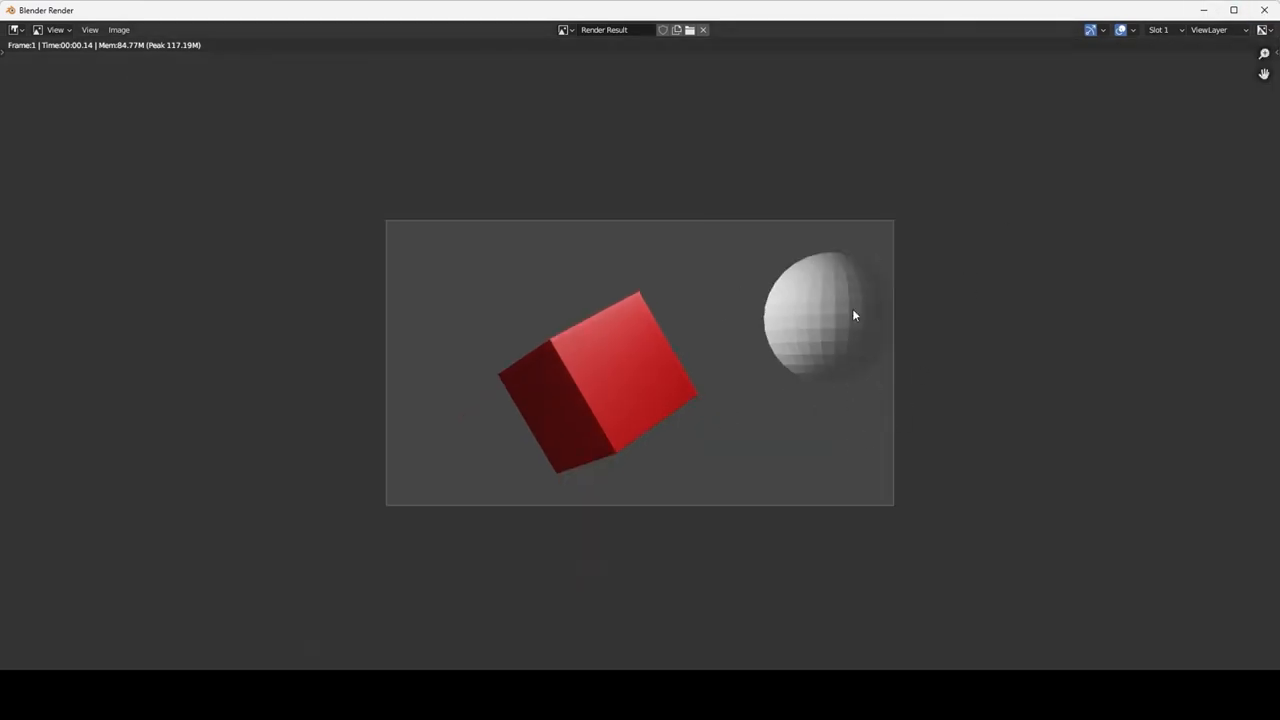
pyautogui.click(1203, 10)
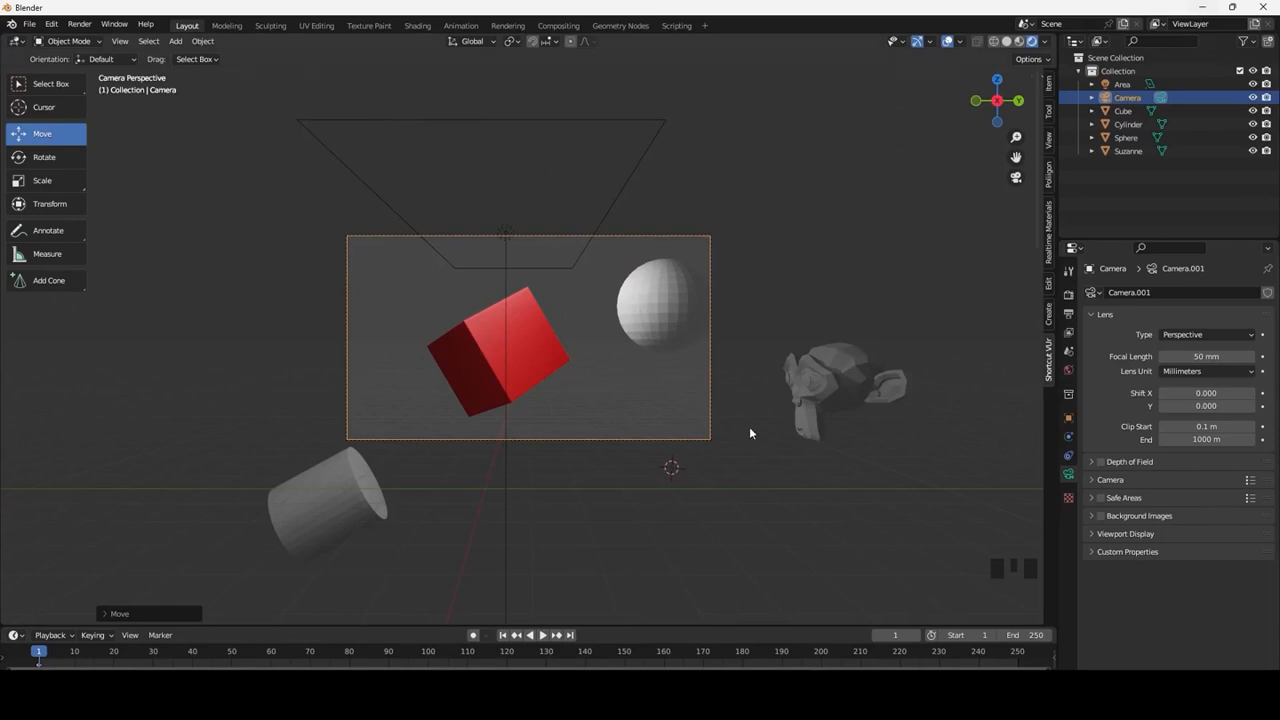
# Leave the camera view, select the area light above the cube, and reduce its power to 629.3 W
pyautogui.scroll(2, 579, 383)
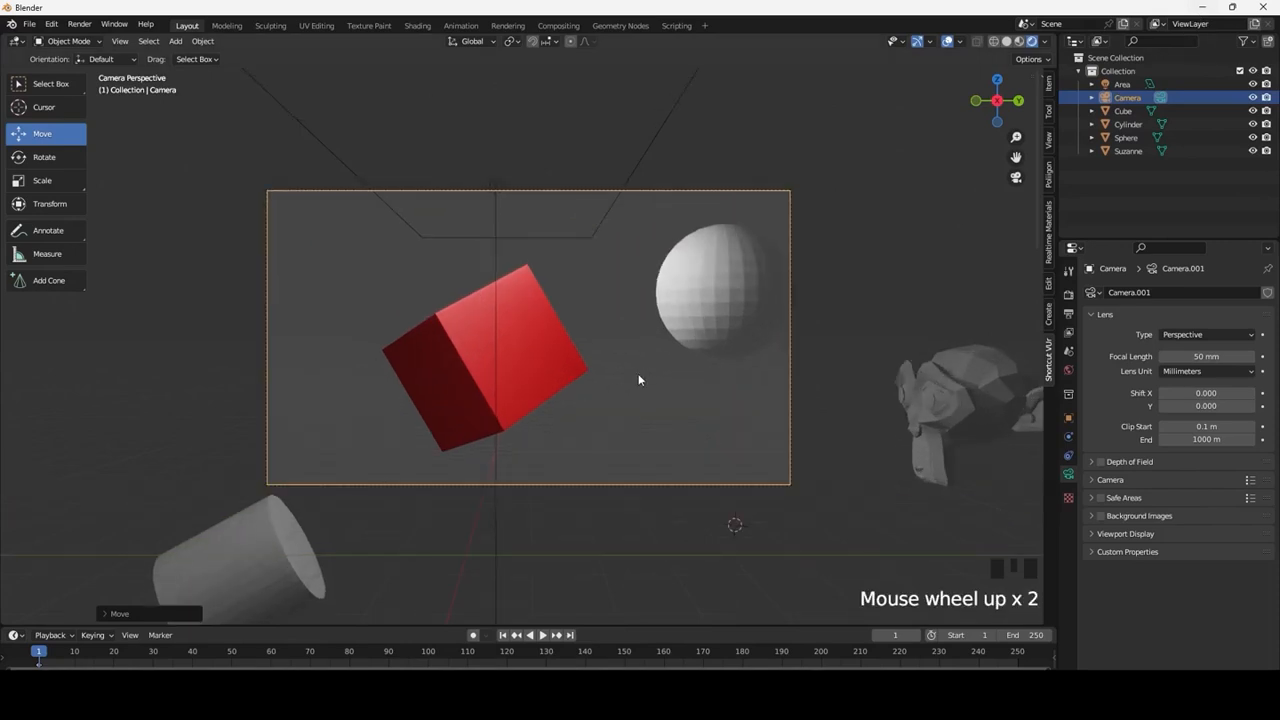
pyautogui.scroll(-1, 638, 373)
pyautogui.scroll(-2, 591, 343)
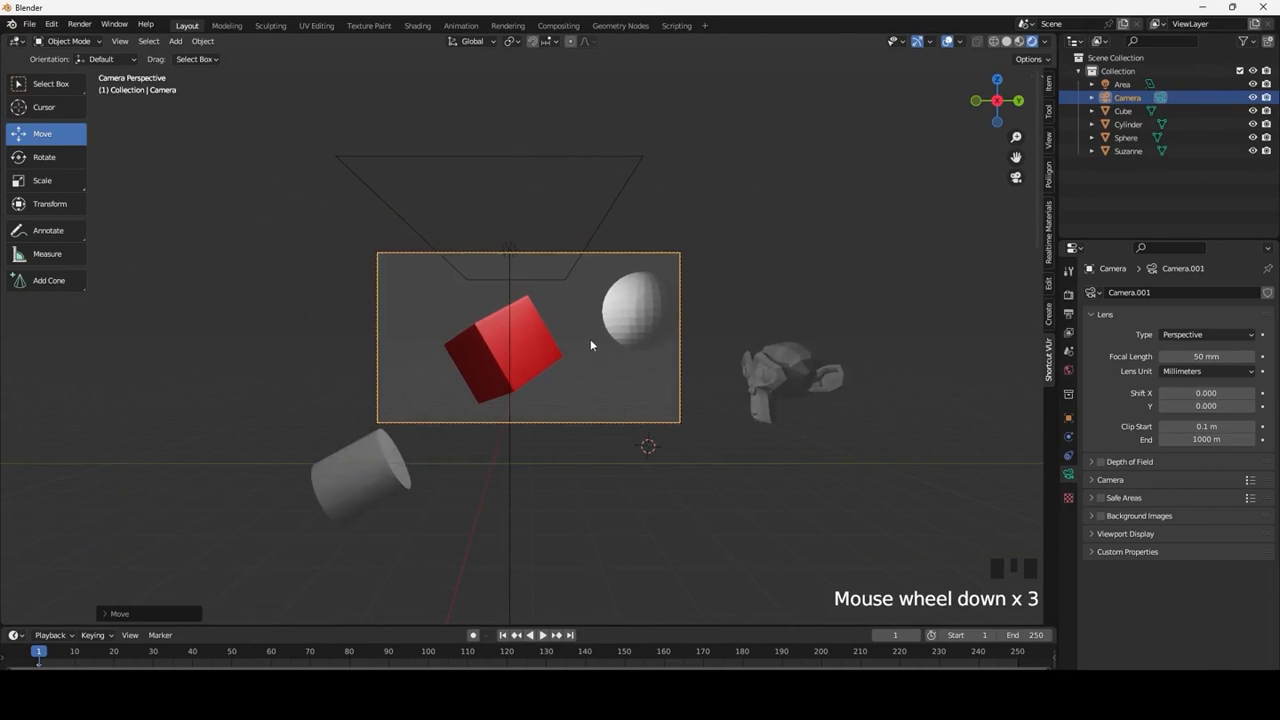
pyautogui.moveTo(591, 343); pyautogui.dragTo(619, 345, button='middle')
pyautogui.click(541, 190)
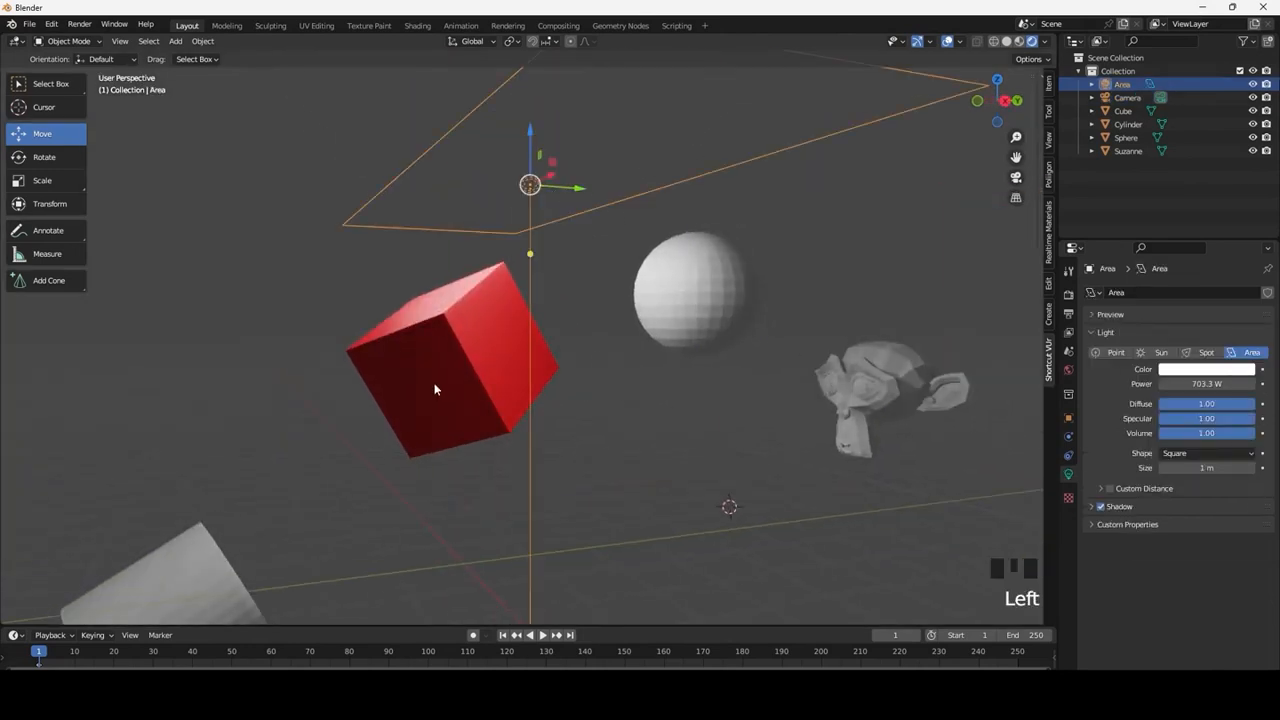
pyautogui.moveTo(1207, 384); pyautogui.dragTo(1160, 382)
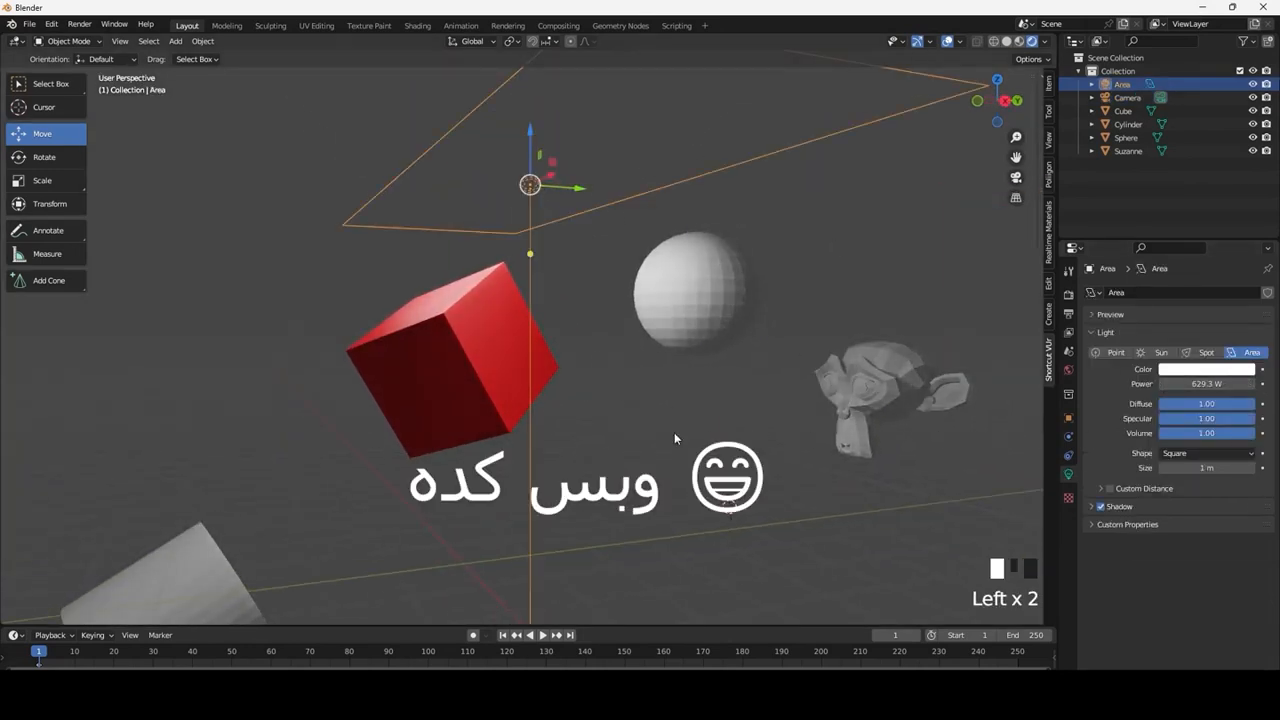
pyautogui.click(606, 433)
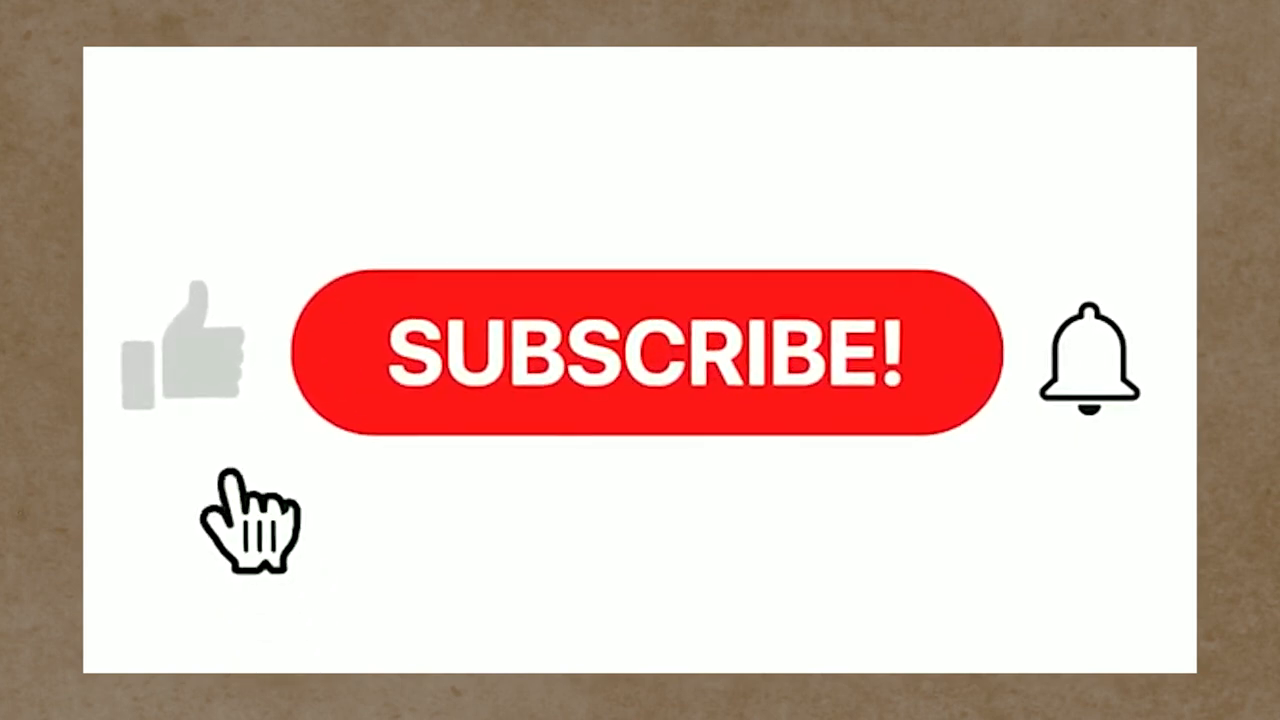